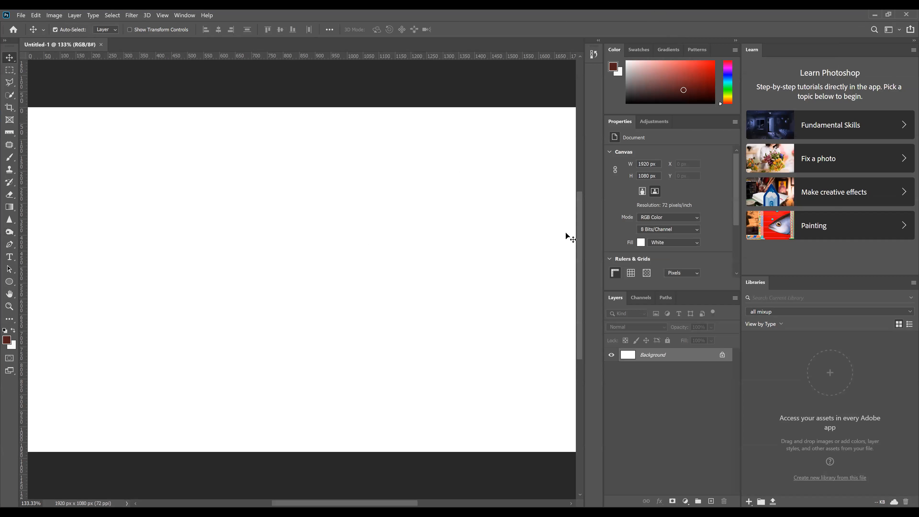
- Activate the standard Pen tool from the group of pen variants
click(779, 297)
click(10, 246)
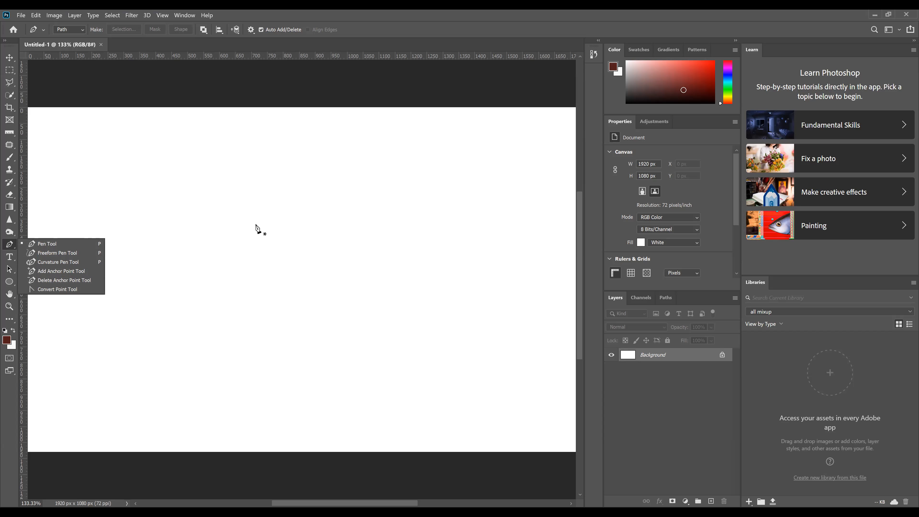
click(62, 243)
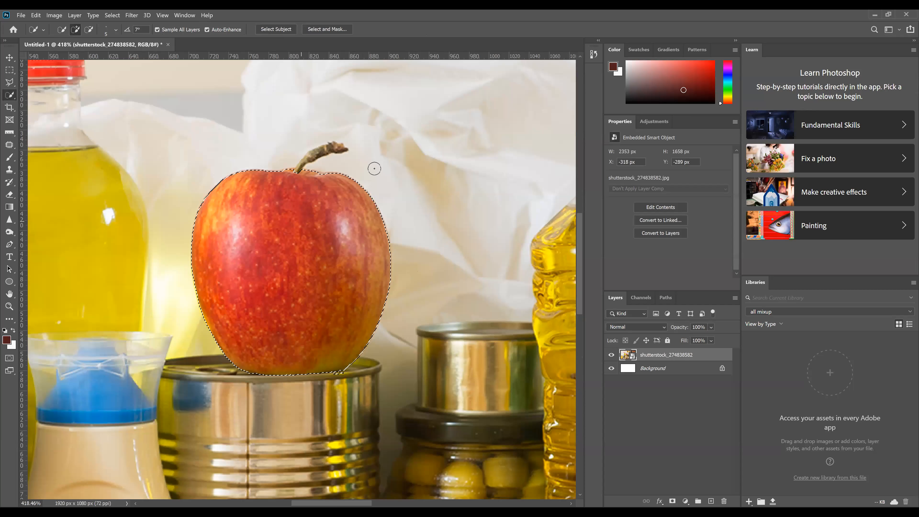
- Reduce the Quick Selection brush size by two increments for finer work around the apple's stem
scroll(374, 168, up, 5)
key(bracketleft)
key(bracketleft)
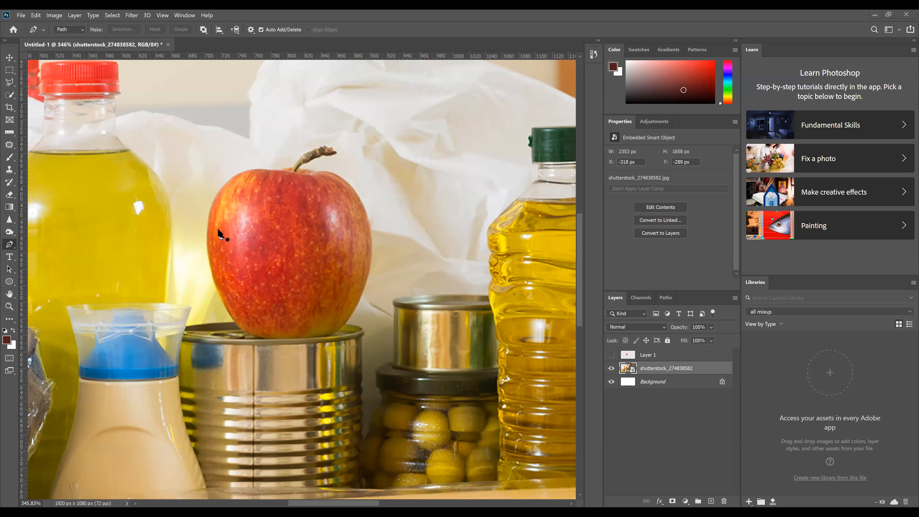
click(207, 226)
click(207, 227)
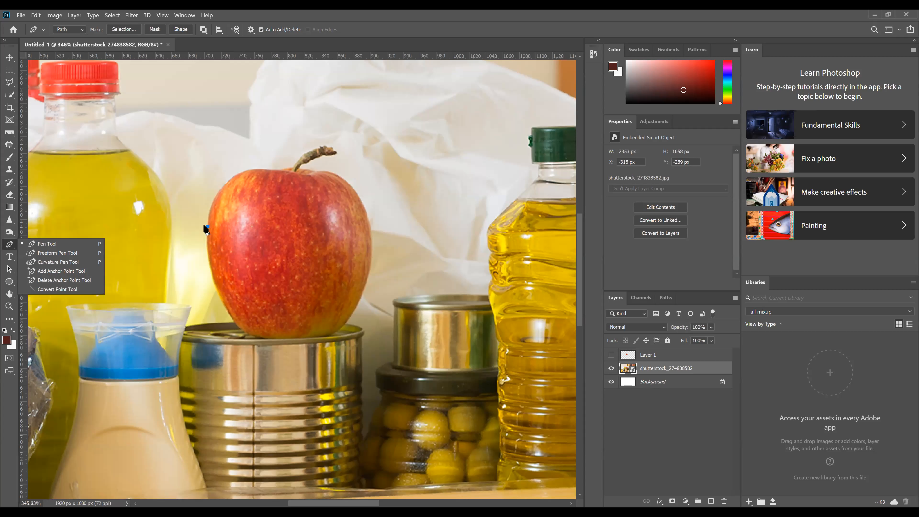
click(236, 182)
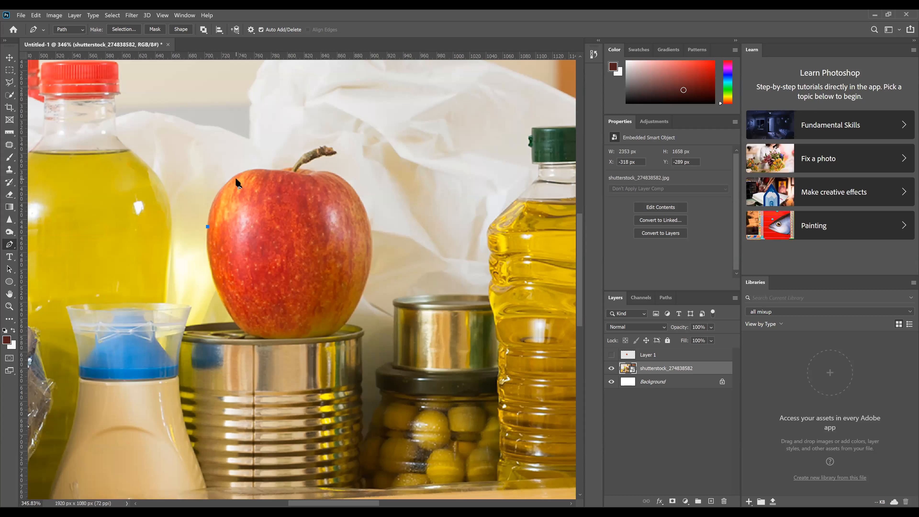
click(237, 174)
click(291, 189)
drag(262, 264, 219, 285)
key(Delete)
click(214, 216)
click(282, 208)
click(291, 240)
click(268, 260)
click(224, 259)
key(Escape)
- Start a Pen path at the apple's upper-left shoulder and curve it down the left side to a smooth anchor near the can
scroll(269, 173, up, 3)
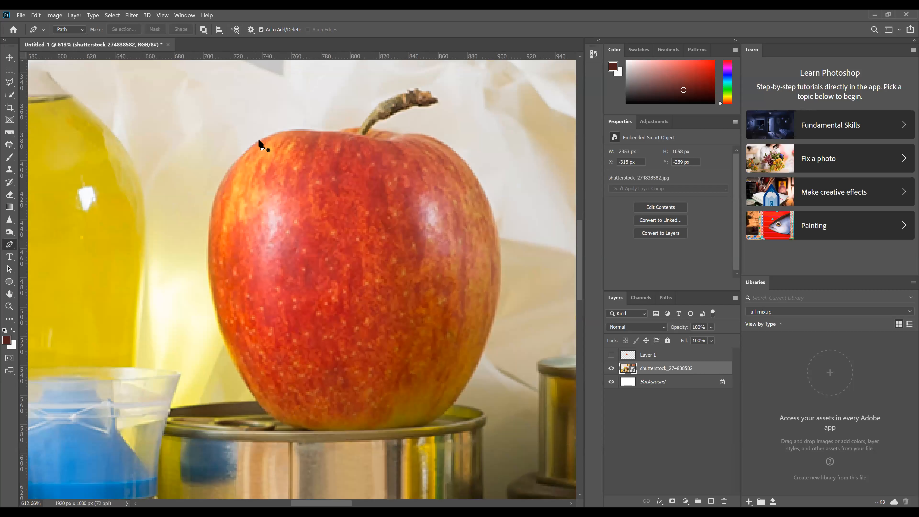
click(259, 139)
drag(228, 353, 255, 401)
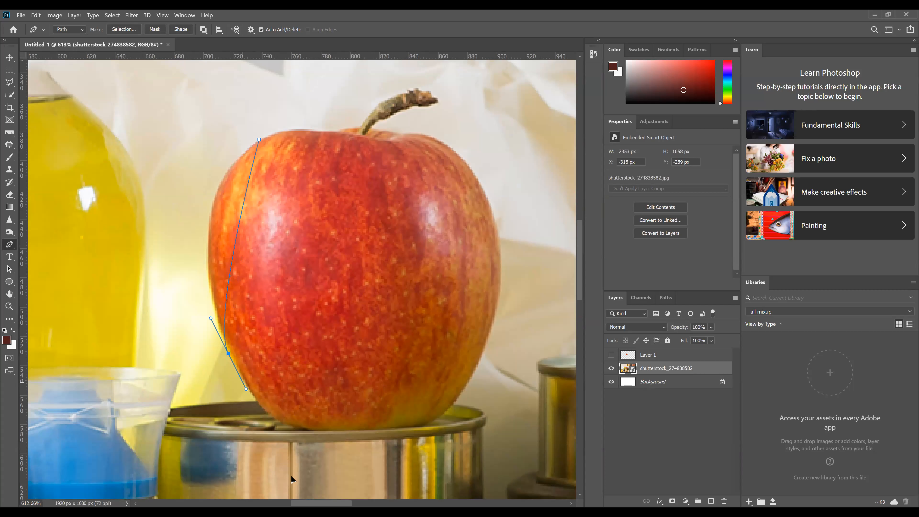
drag(284, 499, 288, 445)
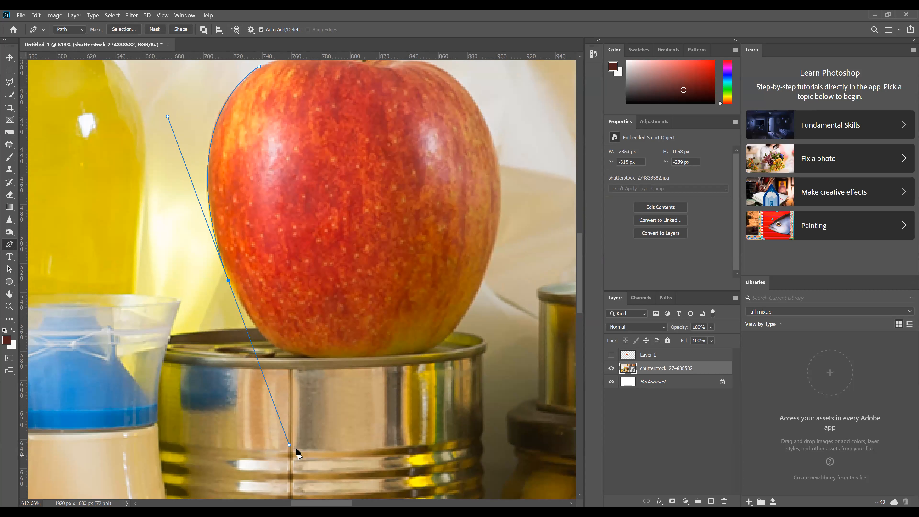
click(400, 355)
key(ctrl+z)
click(257, 436)
drag(343, 395, 311, 400)
key(ctrl+z)
key(ctrl+z)
key(ctrl+z)
- Shape the handle at the apple's lower left and continue the path to a curved anchor at the apple's base
drag(288, 360, 281, 365)
drag(311, 358, 338, 370)
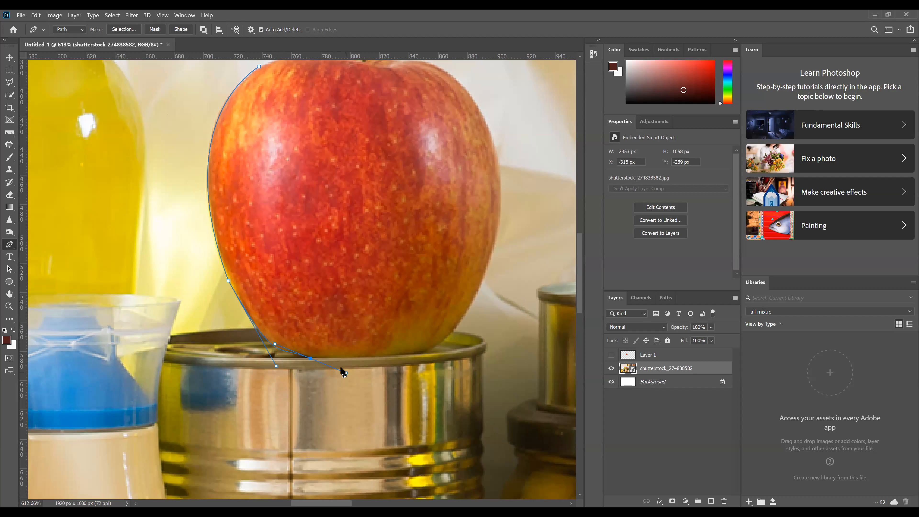
scroll(291, 356, up, 4)
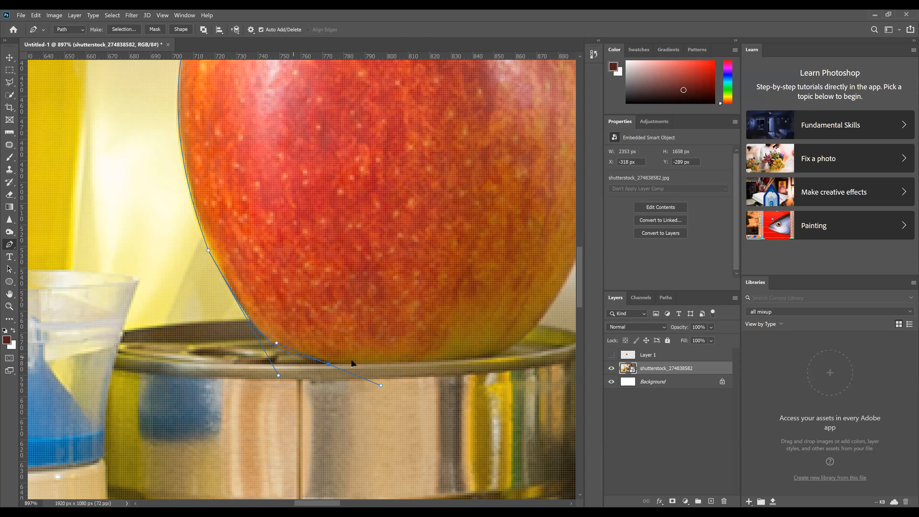
scroll(345, 362, down, 3)
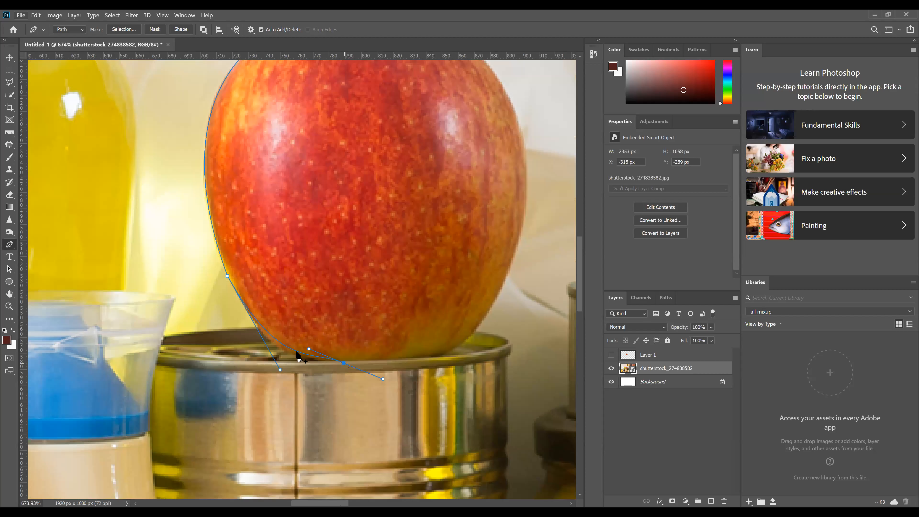
drag(300, 351, 282, 346)
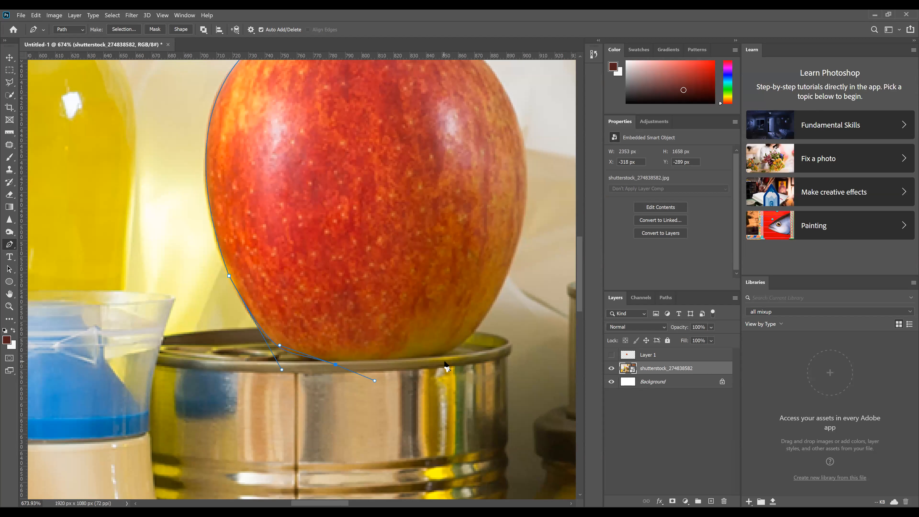
- Level the base anchor's outgoing handle and extend the path along the bottom to the apple's lower-right edge
click(450, 351)
key(ctrl+z)
drag(374, 380, 381, 358)
click(450, 351)
drag(463, 343, 463, 343)
- Curve the path up the apple's right side with a smooth anchor and angle its upper handle inward
key(space)
drag(527, 173, 524, 158)
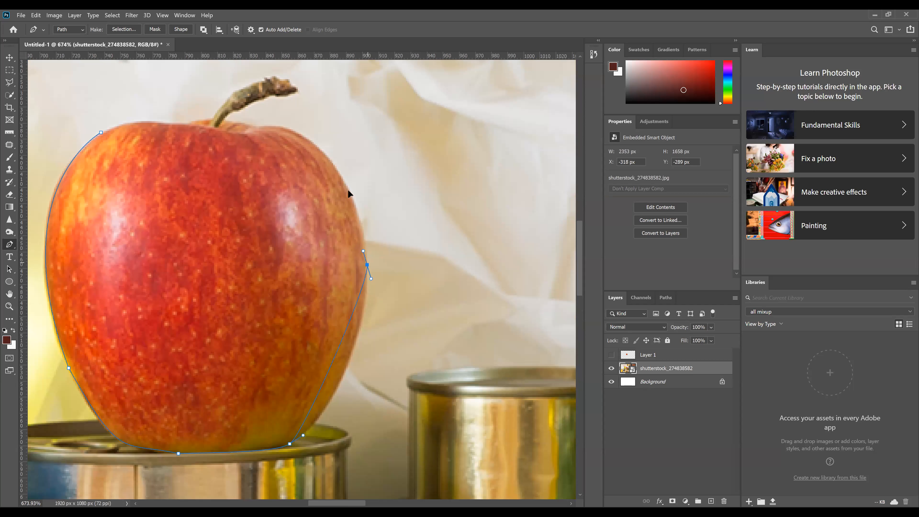
drag(372, 140, 372, 136)
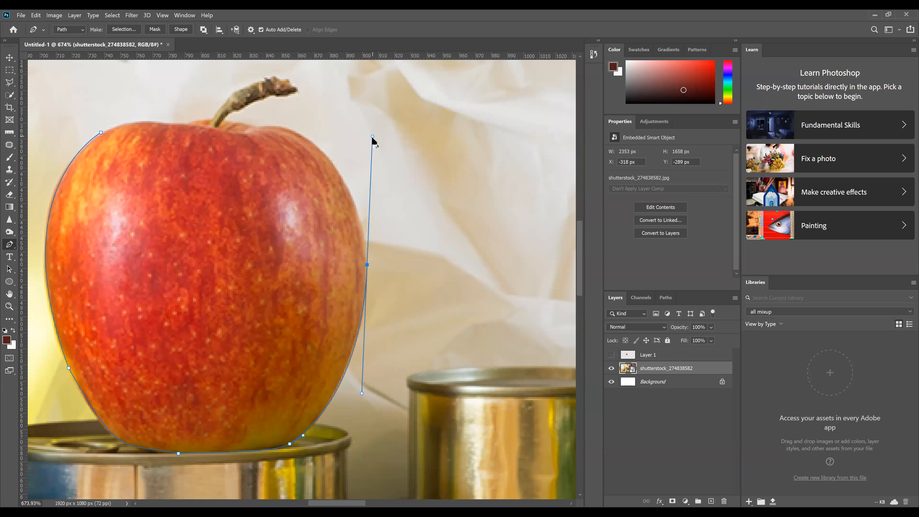
click(101, 132)
drag(301, 205, 340, 287)
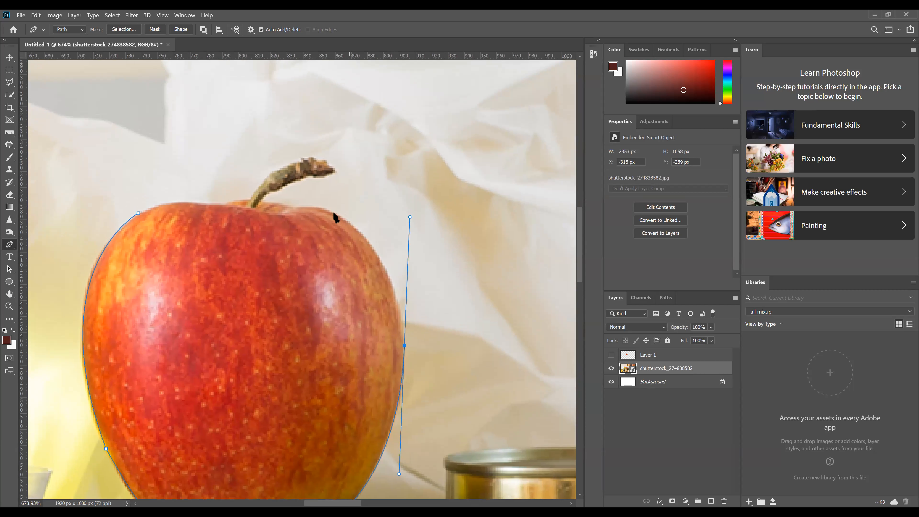
drag(409, 217, 389, 217)
click(324, 209)
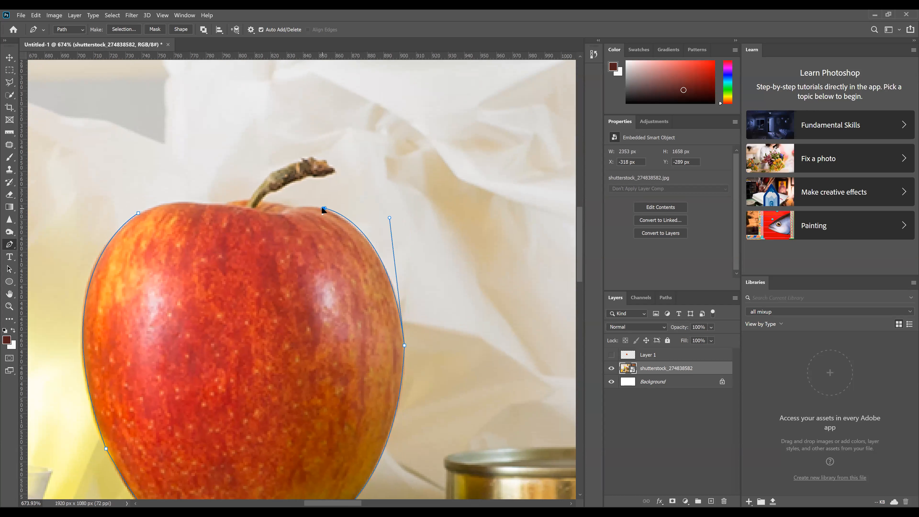
drag(324, 209, 301, 195)
click(299, 195)
key(ctrl+z)
key(ctrl+z)
- Place path anchors over the apple's upper-right shoulder and around the outline of the stem
click(314, 206)
click(280, 204)
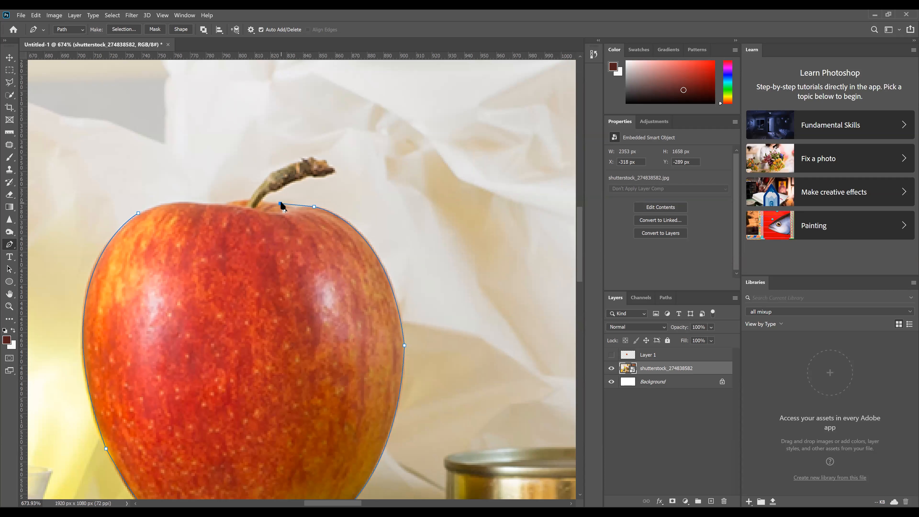
click(265, 202)
drag(270, 192, 248, 201)
- Continue the path across the apple's top-left rim and close it at the starting anchor
click(225, 200)
drag(188, 202, 180, 200)
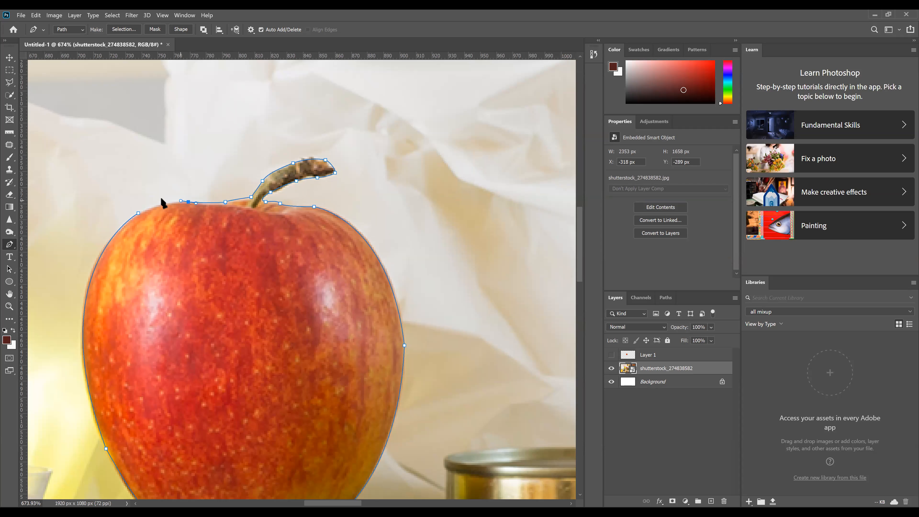
click(131, 214)
- Select the anchor on the apple's right side to show its handles, and convert the closed path into a selection
scroll(260, 331, down, 2)
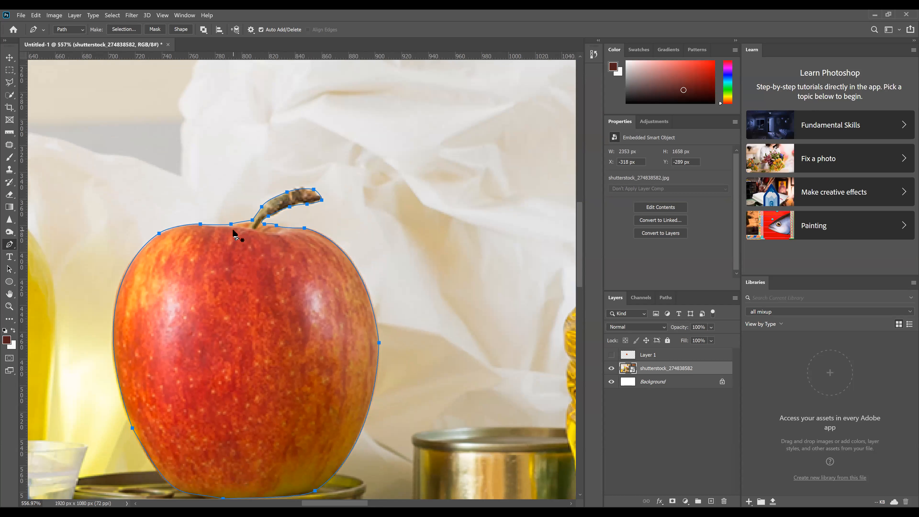
ctrl+click(378, 343)
drag(379, 344, 379, 344)
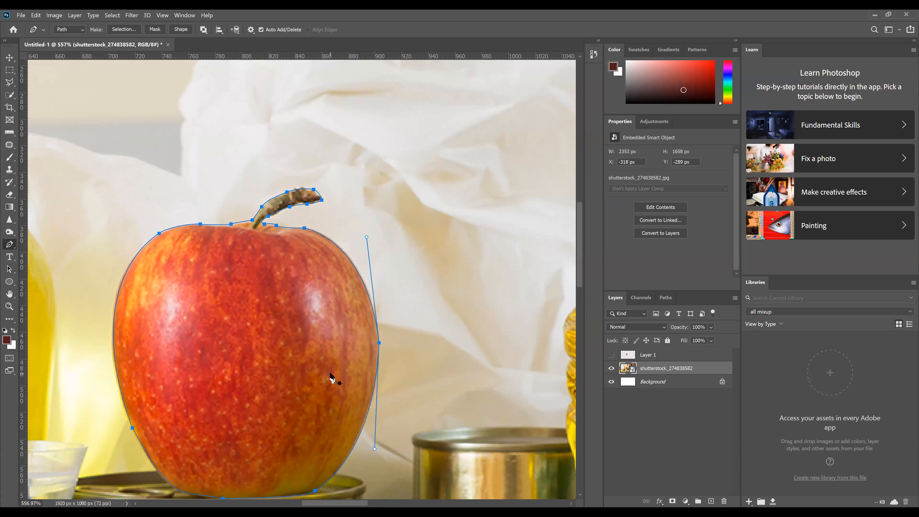
key(ctrl+Return)
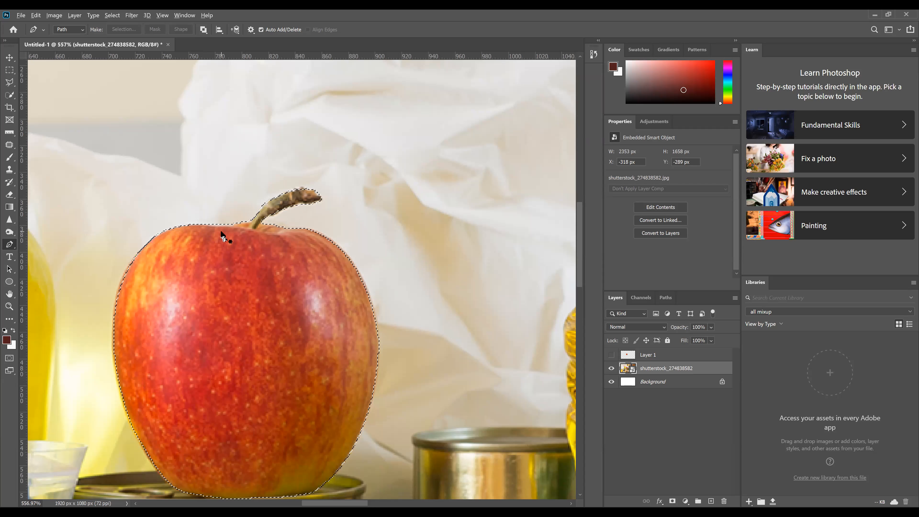
- Move the photo layer to X -180 px, Y -158 px and copy the selected apple onto a new layer
scroll(221, 232, up, 3)
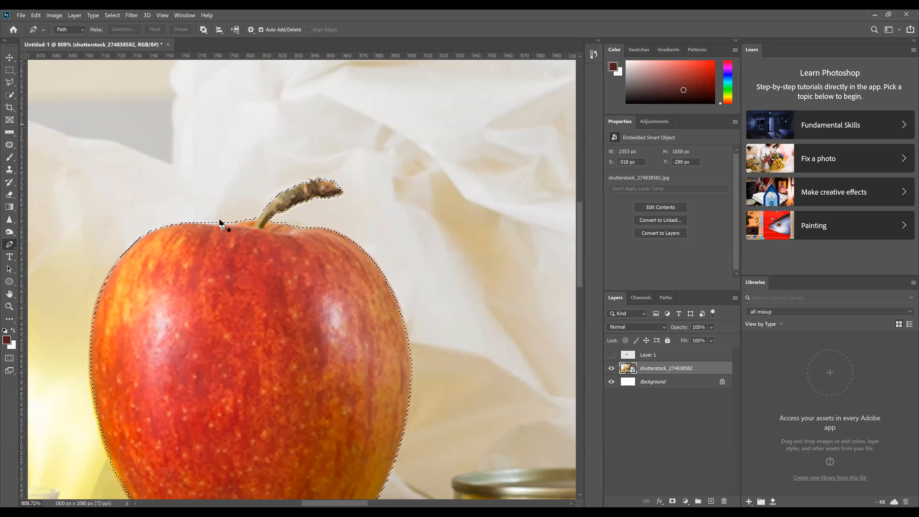
scroll(217, 210, down, 3)
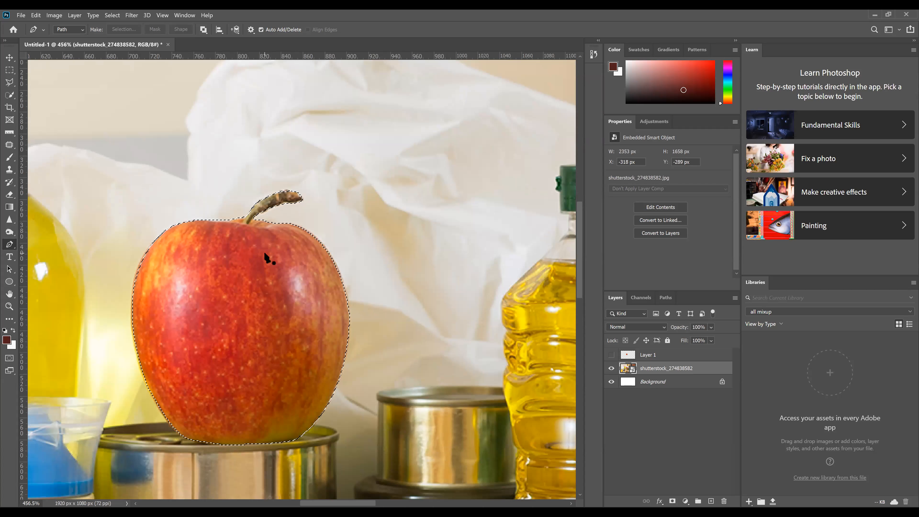
key(ctrl+0)
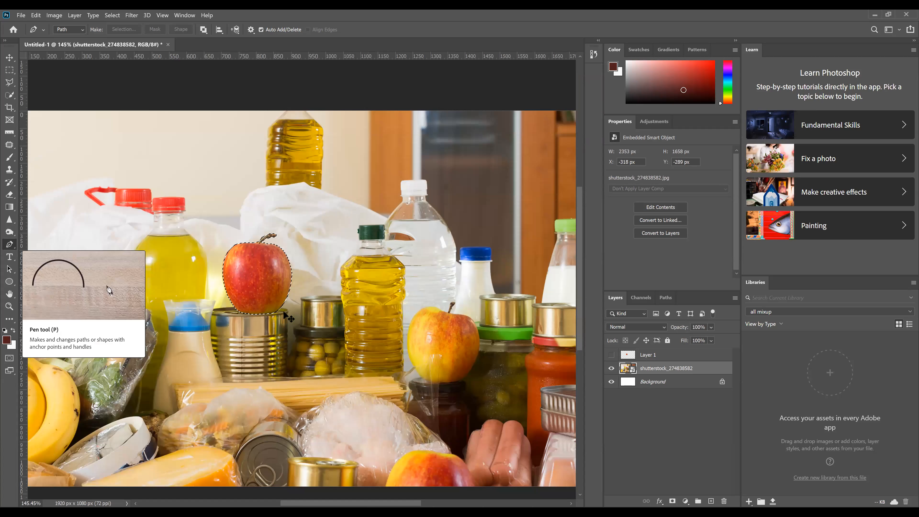
drag(259, 271, 307, 317)
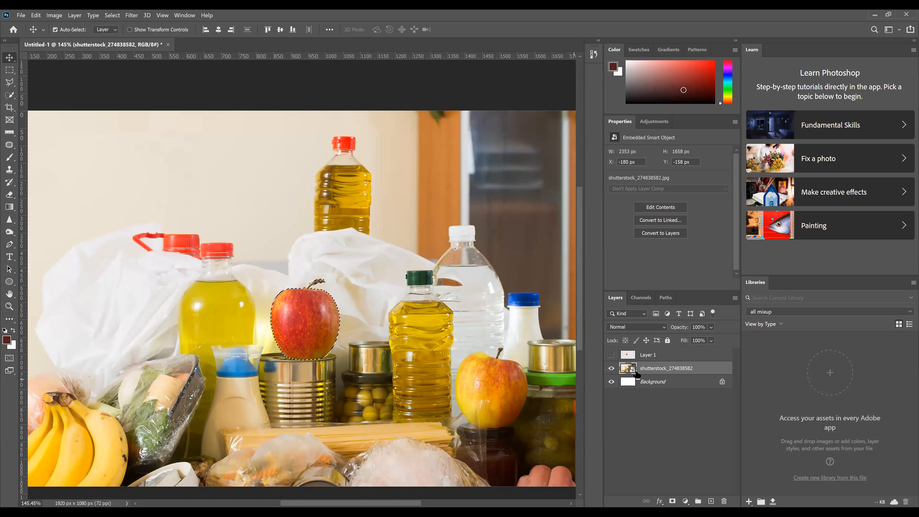
key(ctrl+j)
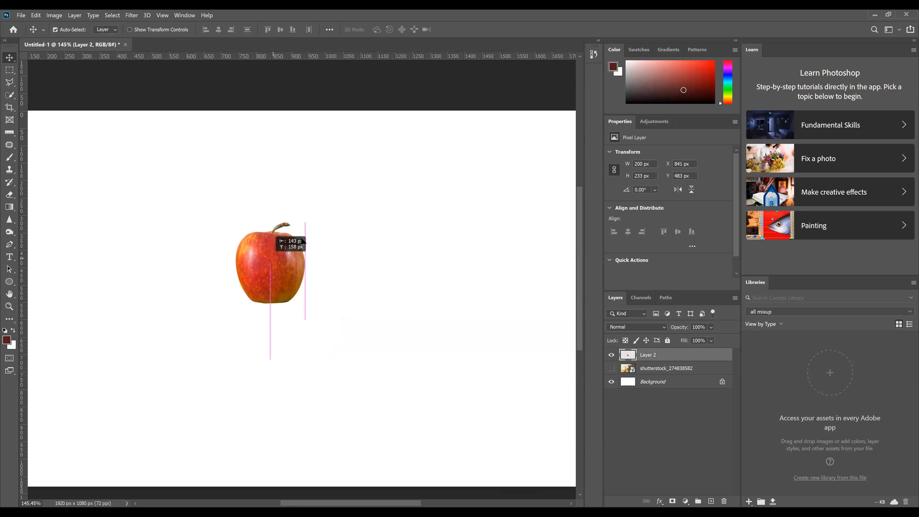
- Move the cut-out apple around the blank white canvas and undo the last move
drag(302, 241, 354, 230)
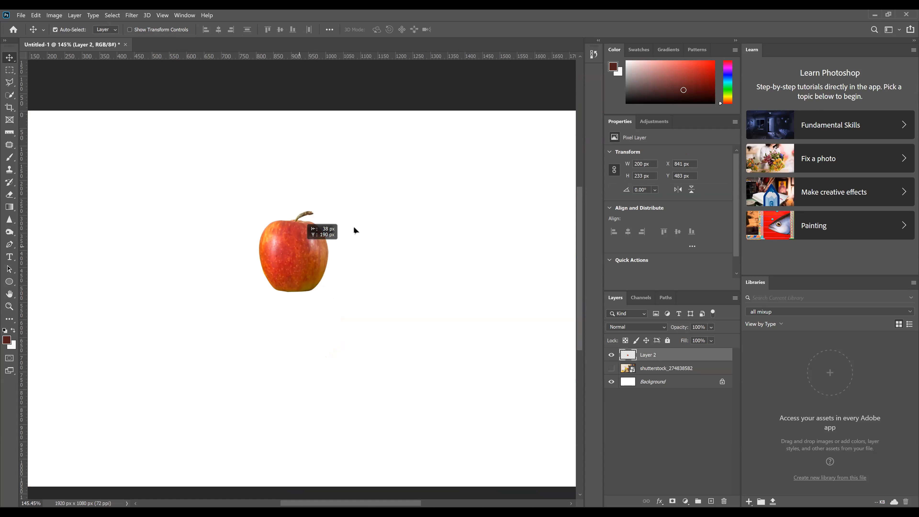
drag(299, 246, 142, 337)
key(ctrl+z)
- Show the photo layer and place the copied apple beside the bananas at X 553 px, Y 915 px
click(610, 368)
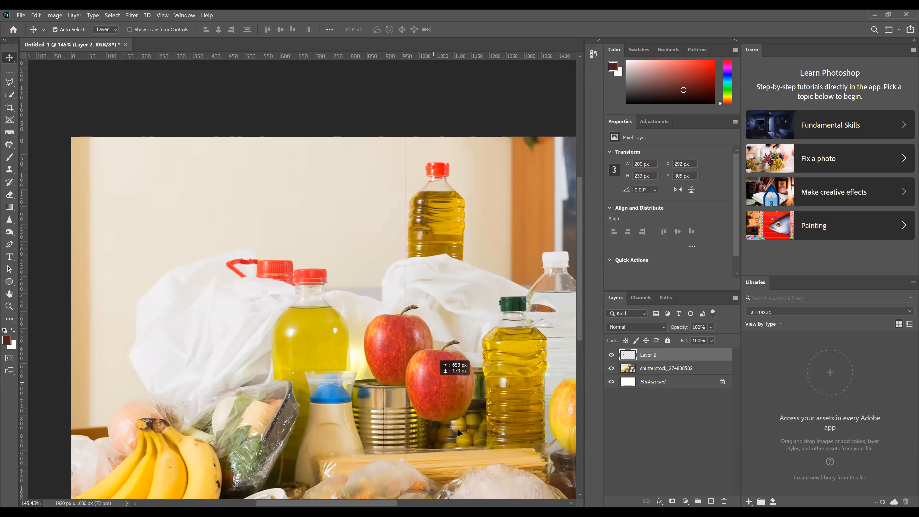
drag(419, 441, 294, 449)
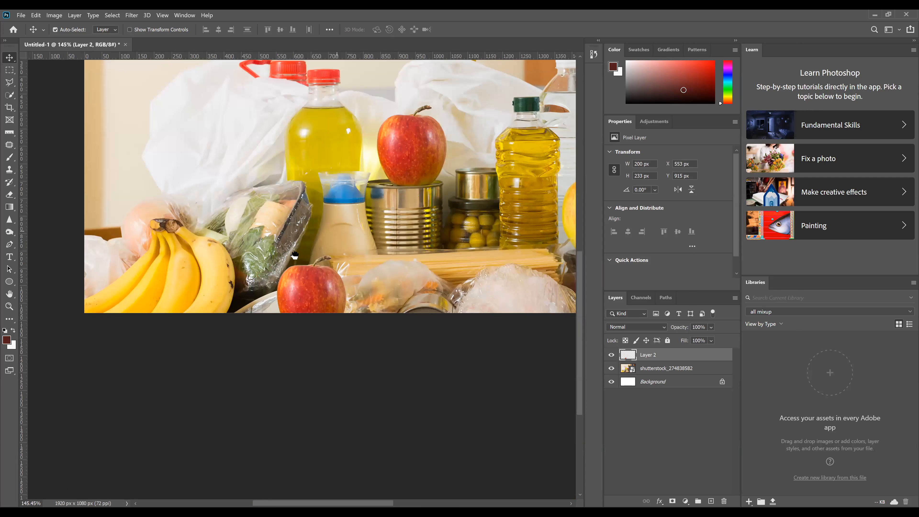
drag(293, 271, 202, 377)
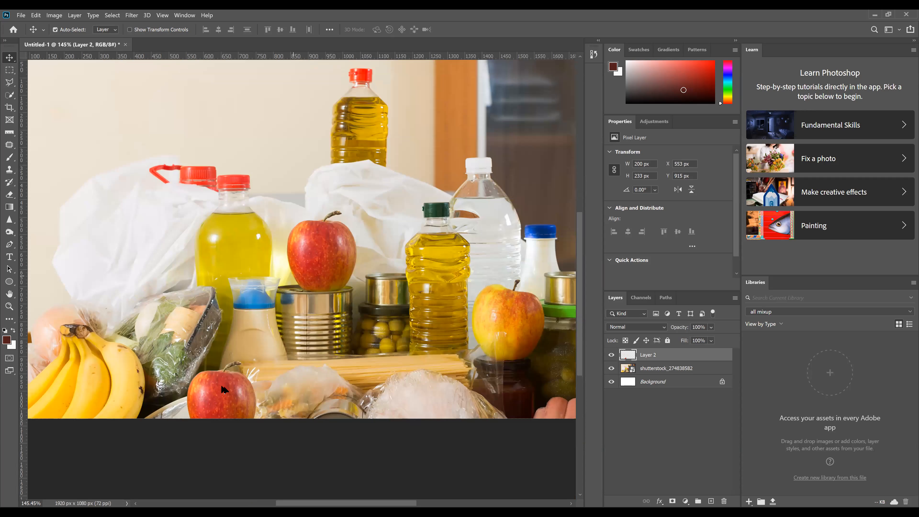
- Look through the pen tool variants and switch from the Move tool back to the standard Pen tool
scroll(223, 389, up, 3)
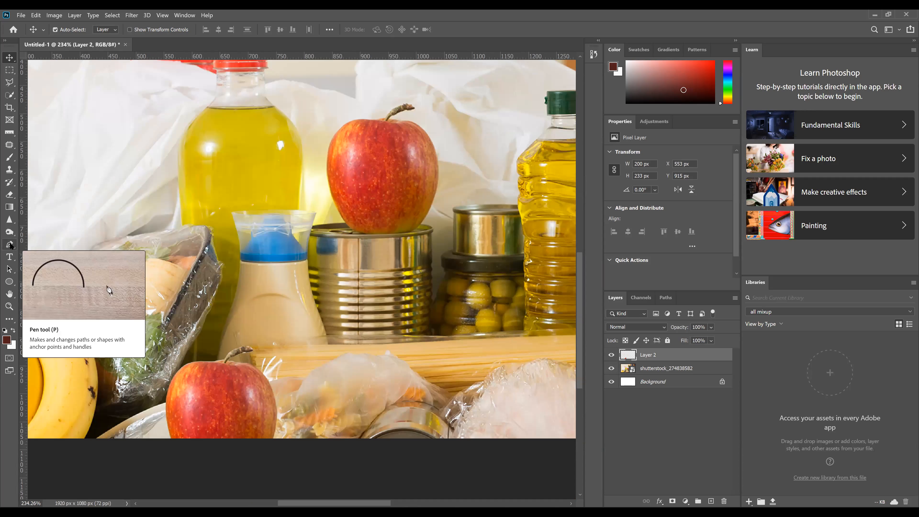
drag(10, 245, 51, 257)
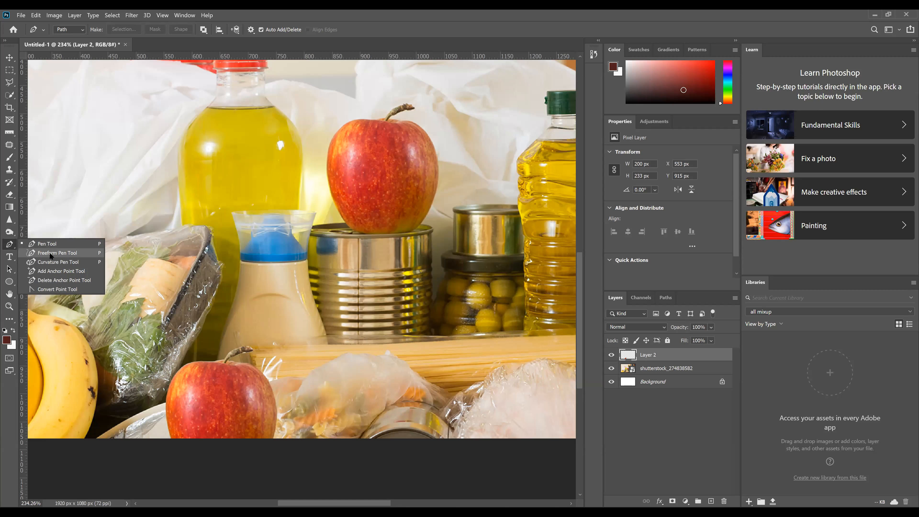
click(9, 246)
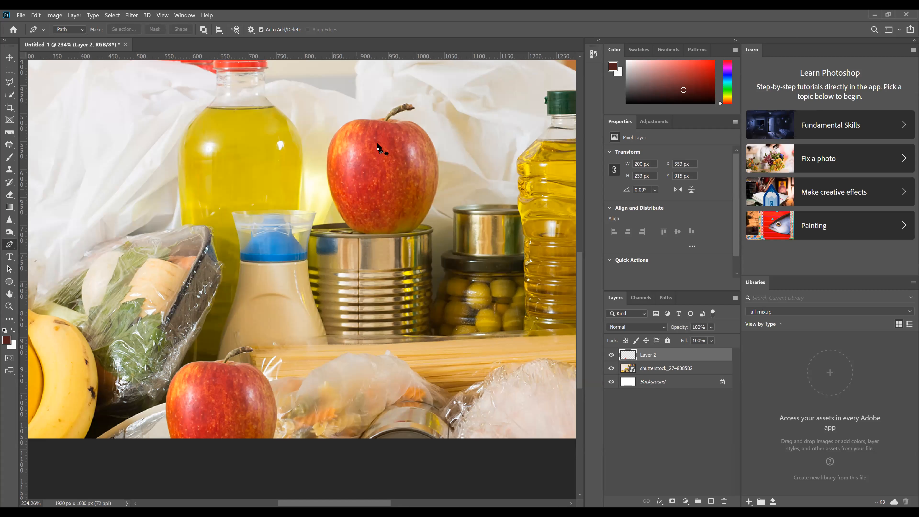
scroll(370, 159, down, 1)
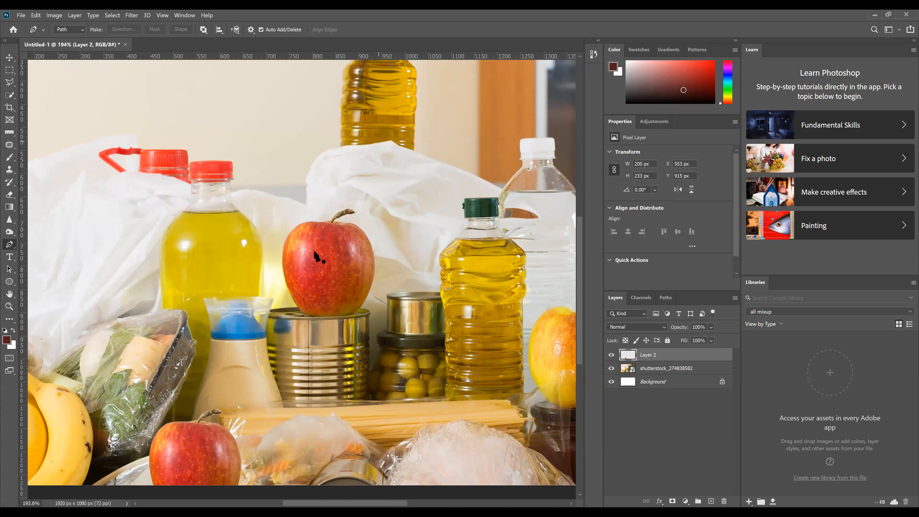
scroll(307, 178, down, 1)
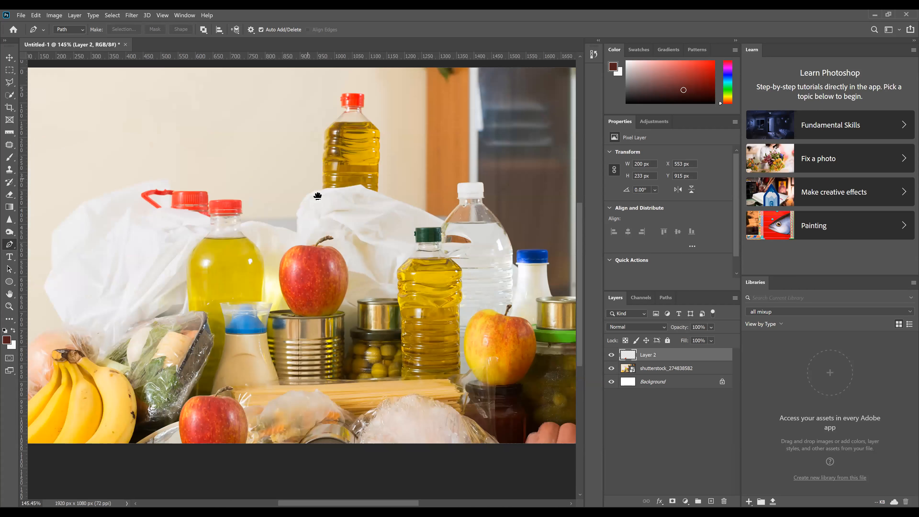
- Add the horizontal text "type tools" across the blank wall of the photo, then hide Layer 2 and the photo layer
drag(329, 204, 318, 197)
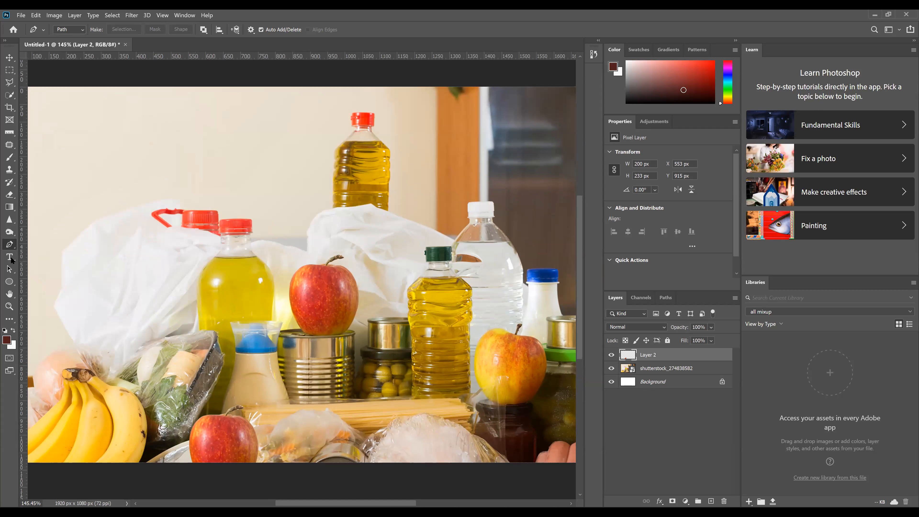
click(10, 258)
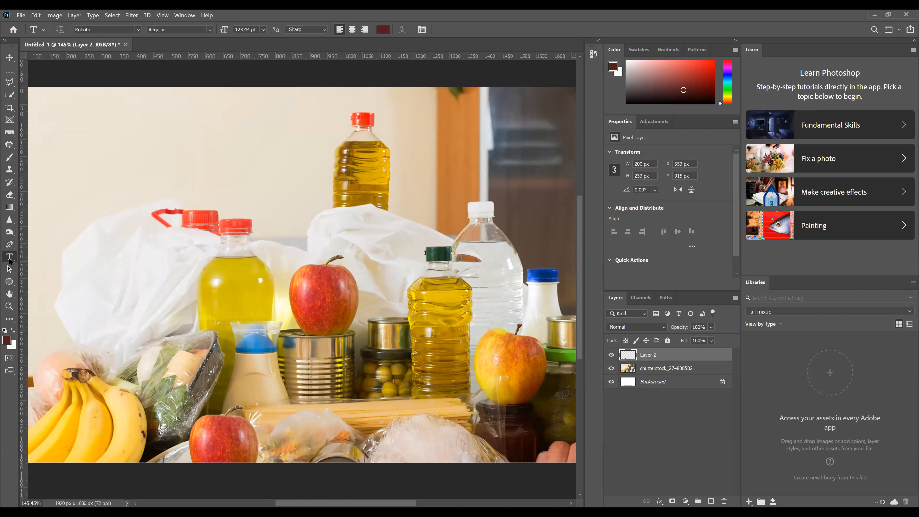
right_click(10, 259)
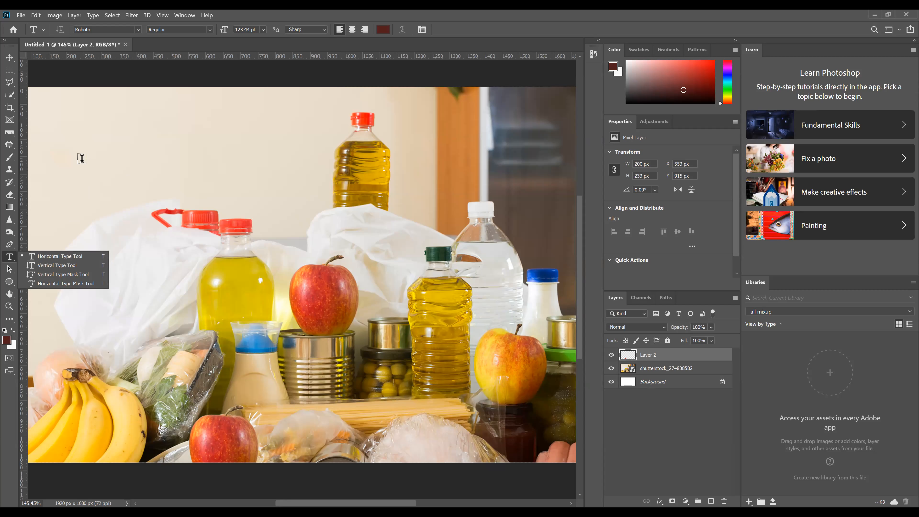
click(83, 156)
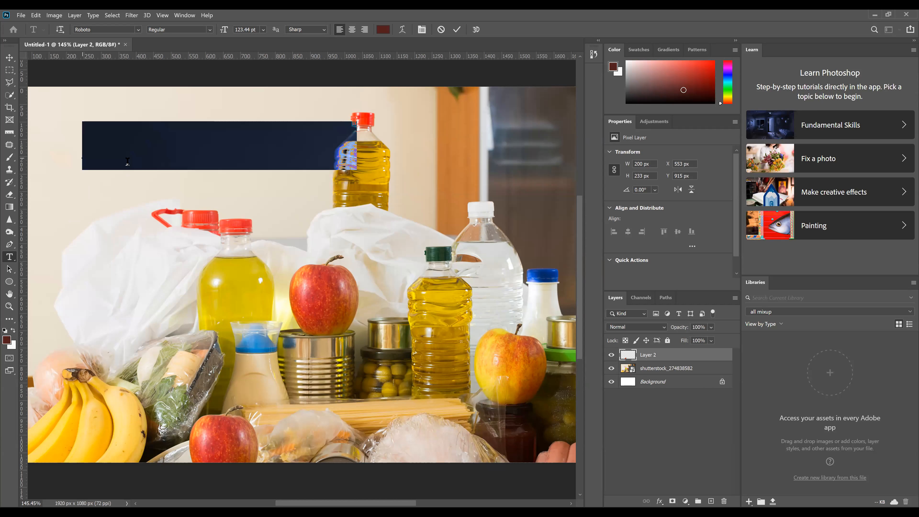
text(type tools)
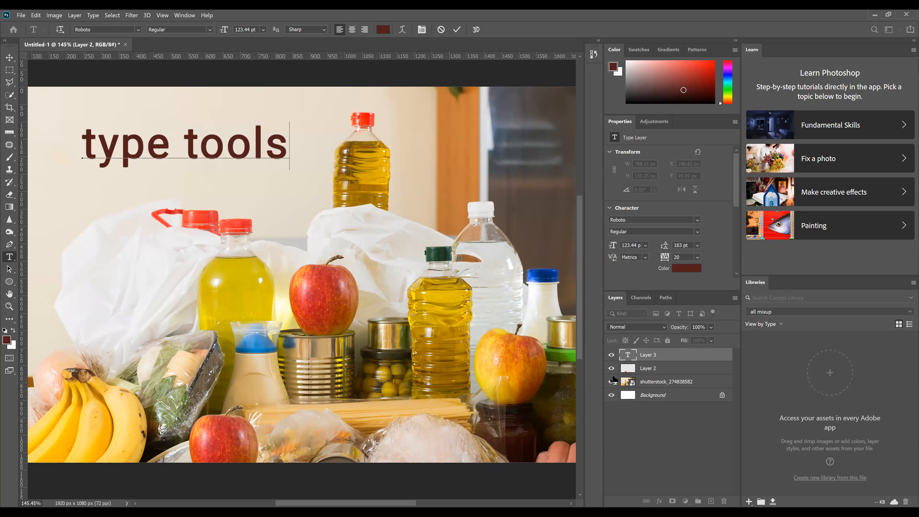
click(611, 368)
click(611, 381)
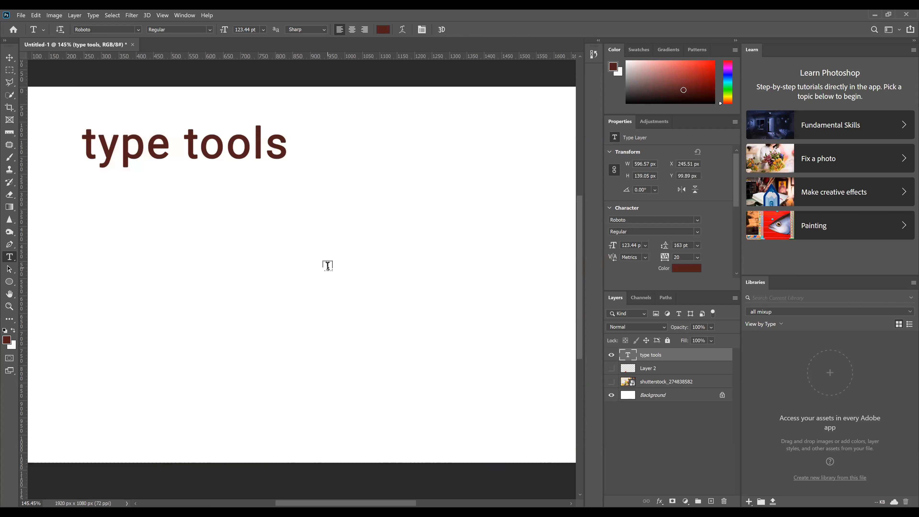
- Add the vertical text "type tool" below the start of the horizontal text with the Vertical Type Tool
right_click(7, 256)
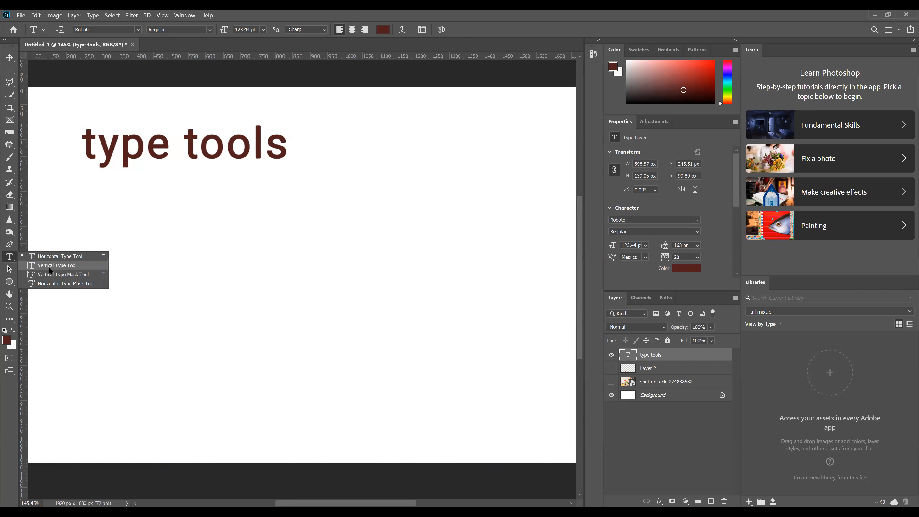
click(50, 268)
click(83, 181)
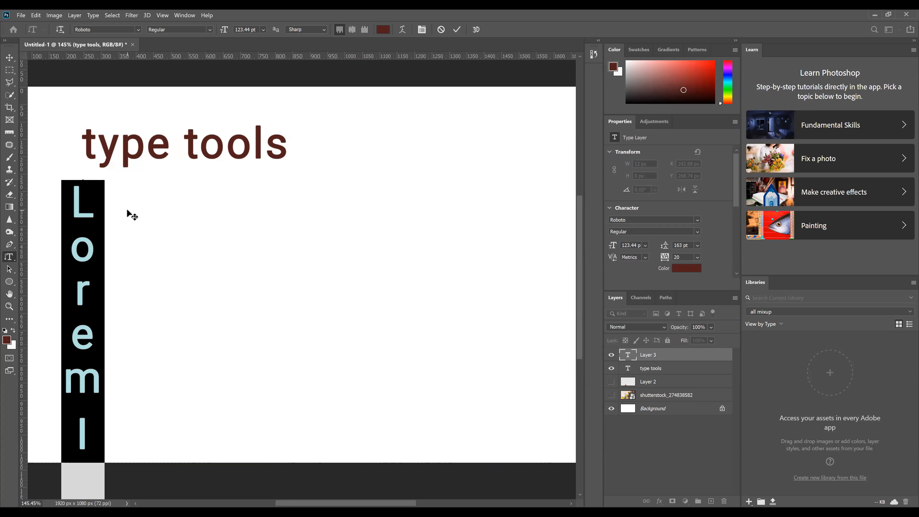
text(type t)
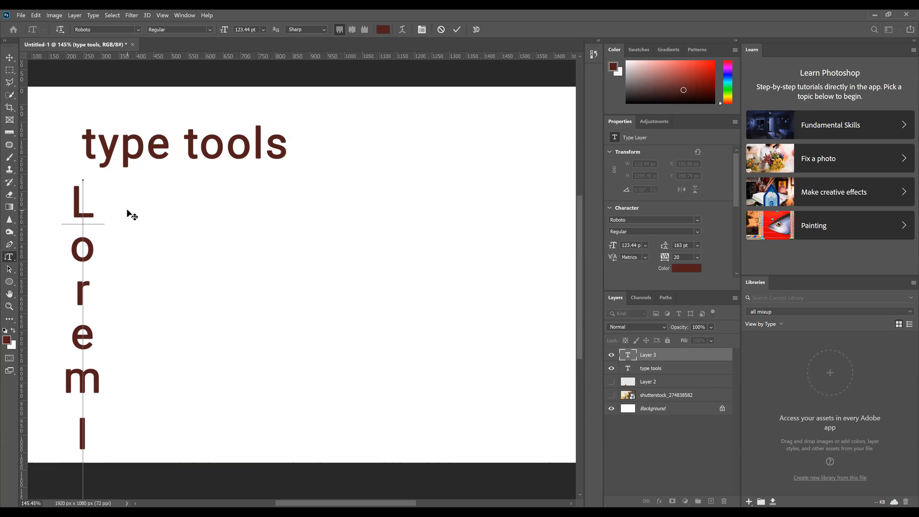
text(o)
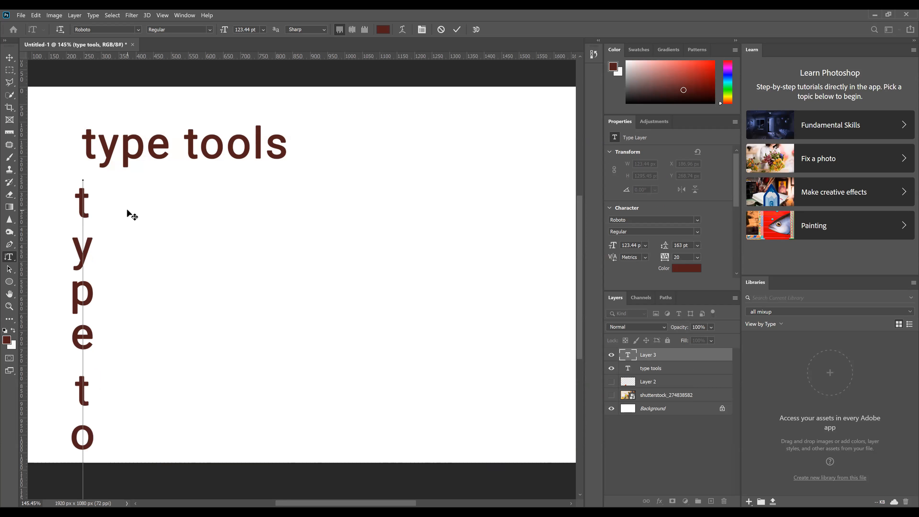
- Set the whole vertical text's leading to 99 pt and its tracking to -100
key(ctrl+a)
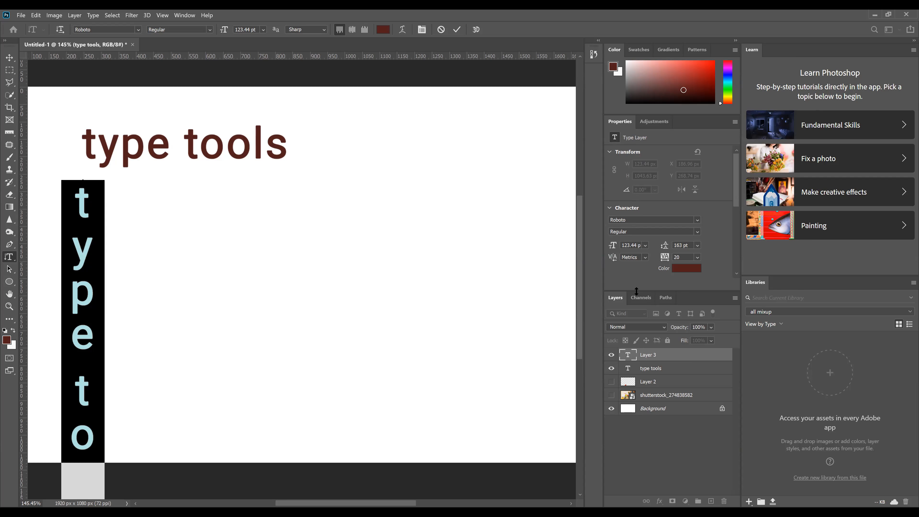
drag(636, 291, 636, 310)
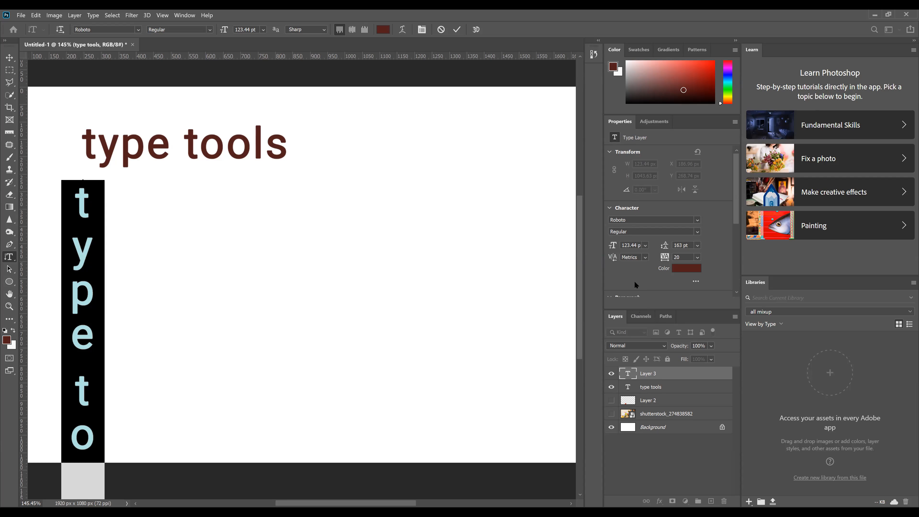
drag(735, 171, 734, 196)
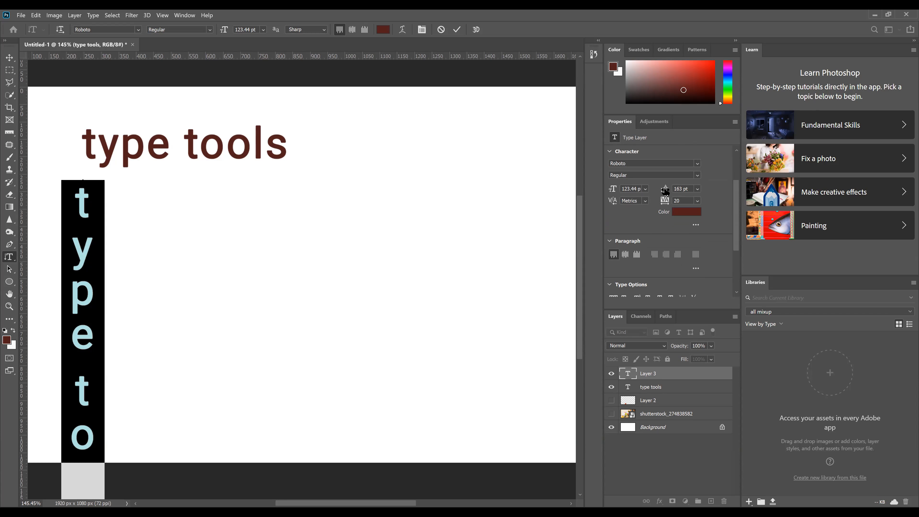
drag(665, 192, 631, 195)
click(79, 288)
key(ctrl+a)
mouse_move(665, 191)
mouse_down()
mouse_move(644, 194)
mouse_move(679, 191)
mouse_move(667, 192)
mouse_move(700, 202)
mouse_move(644, 202)
mouse_move(665, 203)
mouse_up()
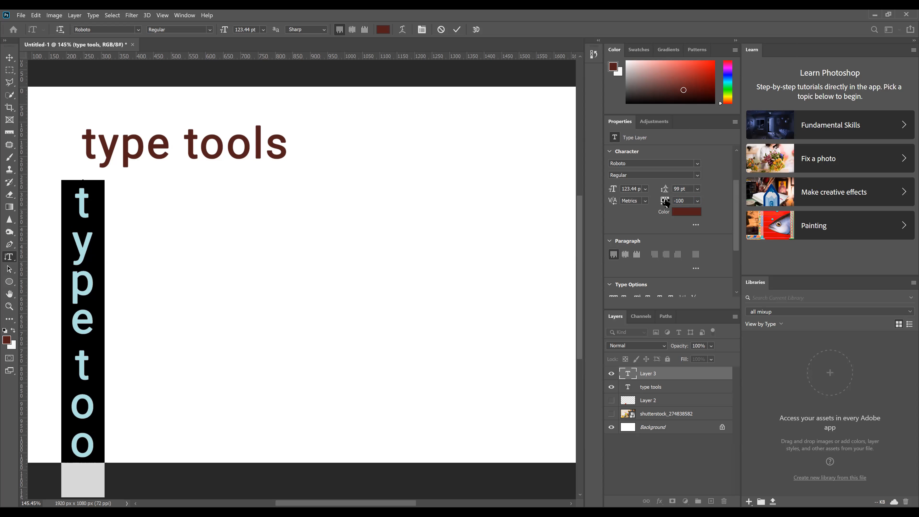
mouse_move(666, 204)
mouse_down()
mouse_move(658, 204)
mouse_move(666, 203)
mouse_up()
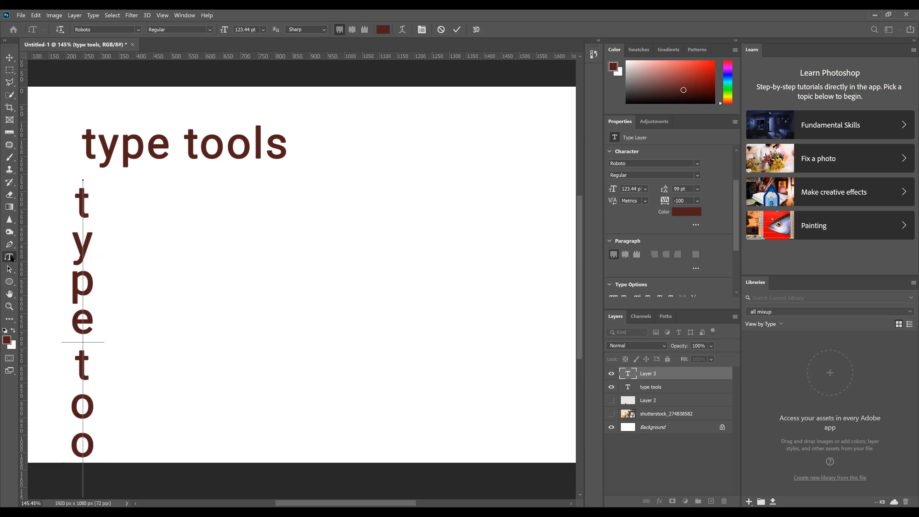
- Finish editing the vertical text with the Vertical Type Tool kept active, hide its layer and select the "type tools" layer
right_click(10, 257)
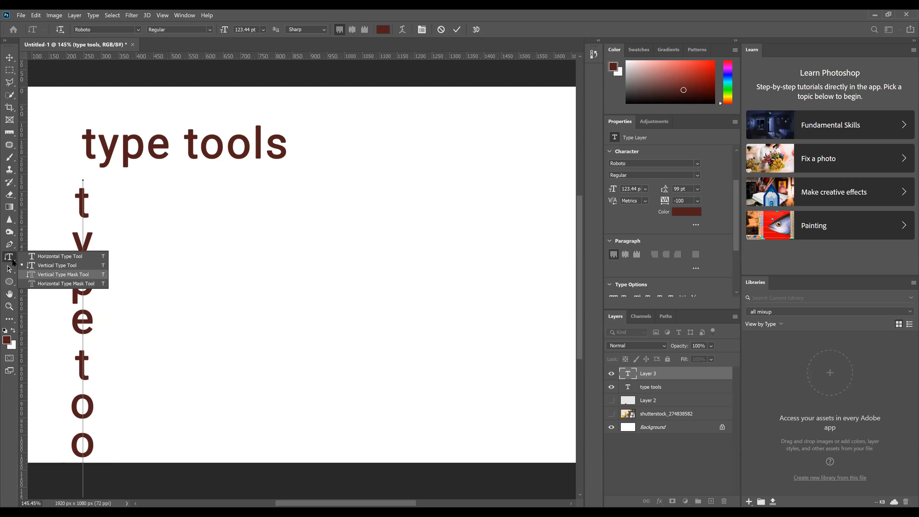
click(60, 265)
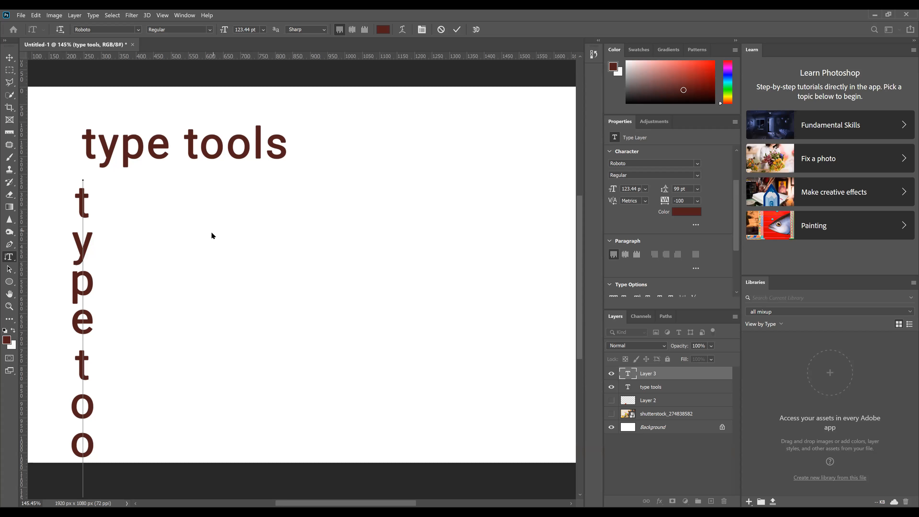
click(615, 375)
click(653, 389)
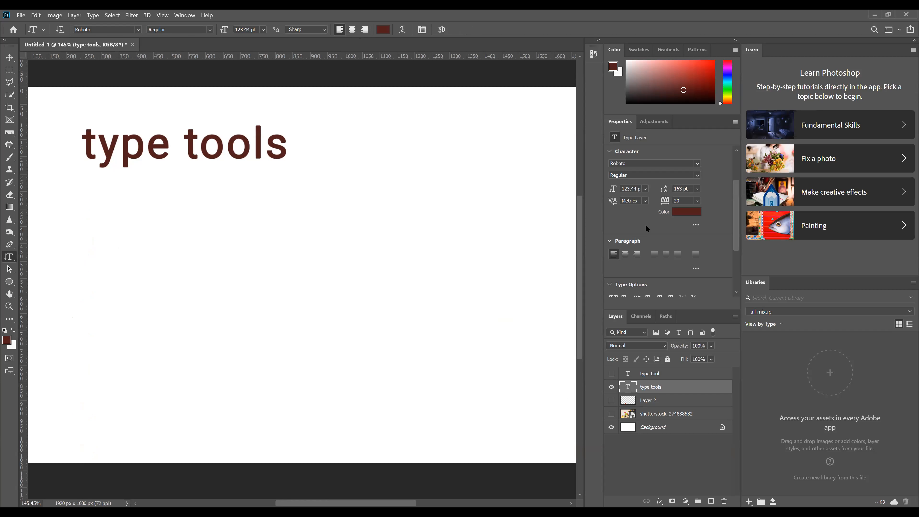
- Examine the character, paragraph and type options of the "type tools" layer, expanding their additional settings
scroll(643, 229, down, 4)
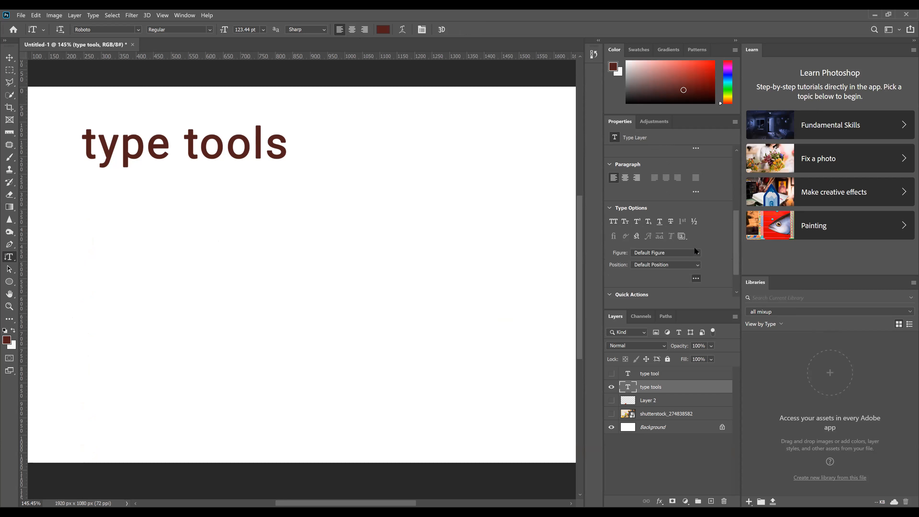
click(697, 249)
scroll(697, 247, down, 1)
scroll(698, 247, up, 3)
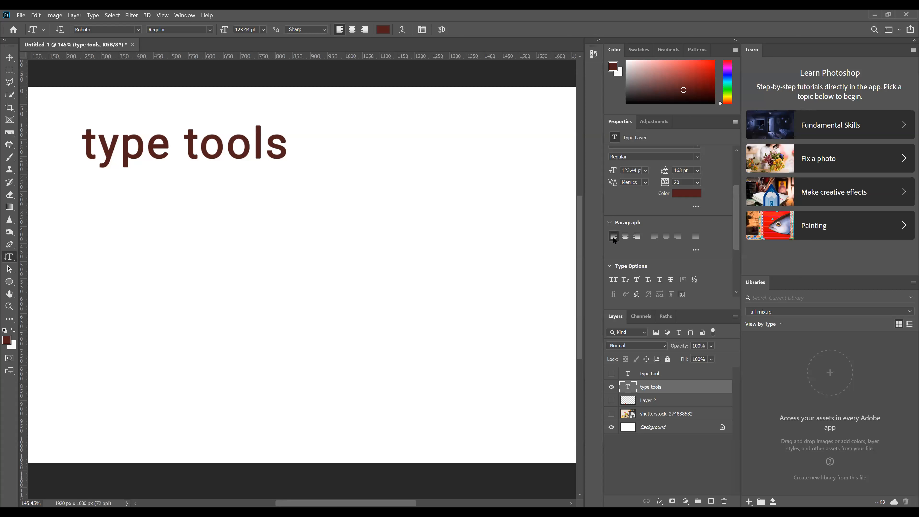
scroll(629, 233, up, 2)
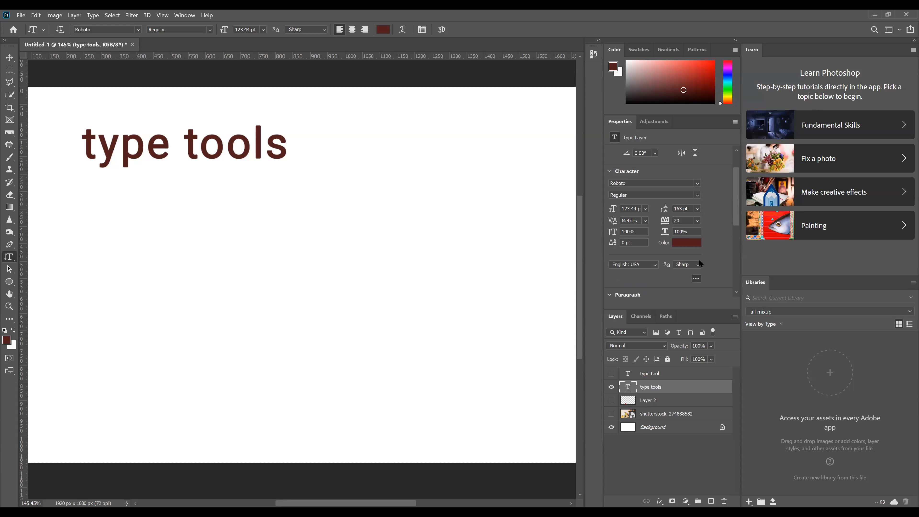
scroll(700, 267, down, 1)
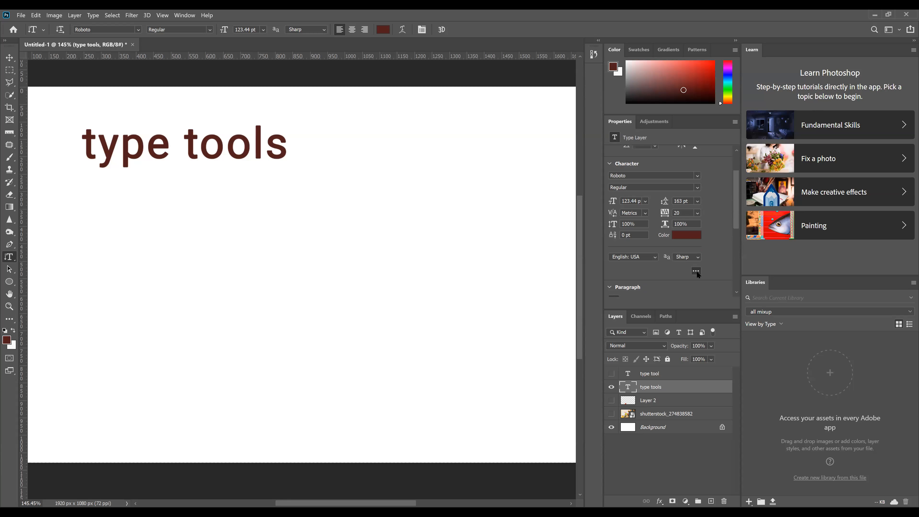
scroll(697, 269, down, 2)
click(695, 268)
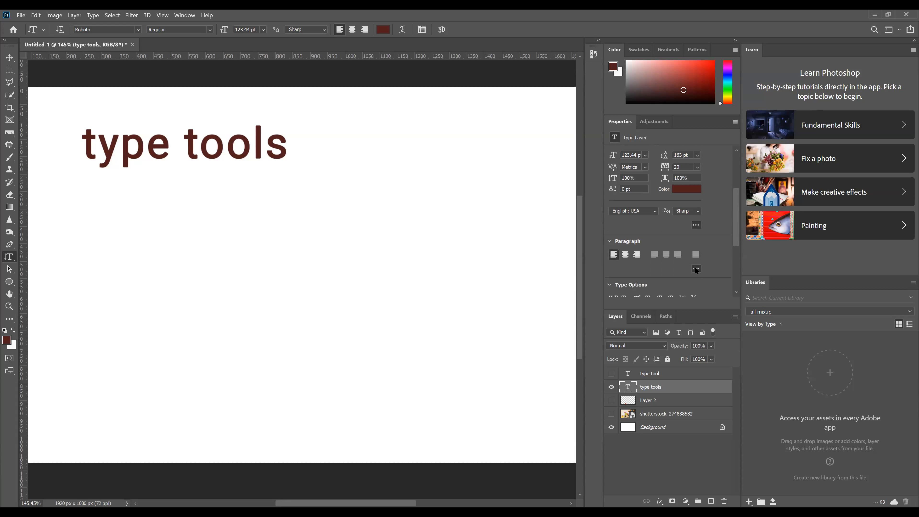
scroll(695, 267, down, 3)
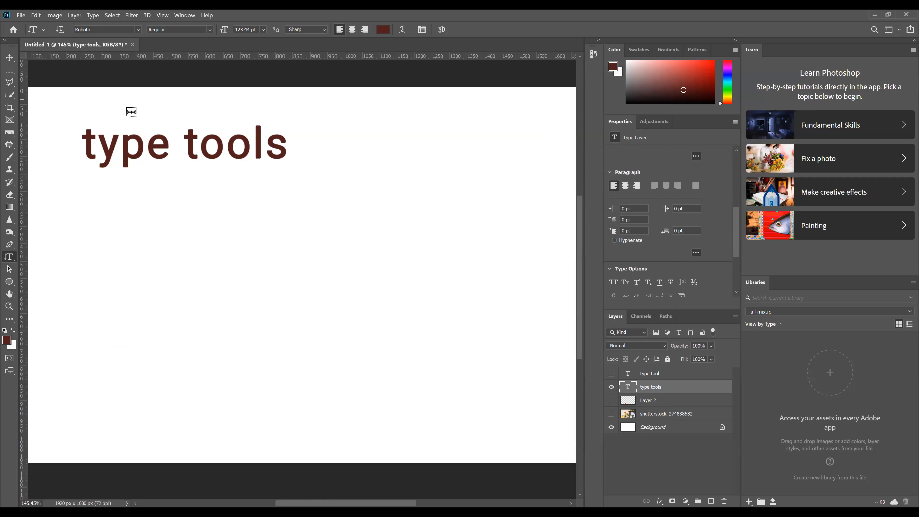
- Place the text cursor after "type" in the horizontal text and look through the available fonts, keeping Roboto
drag(84, 147, 291, 148)
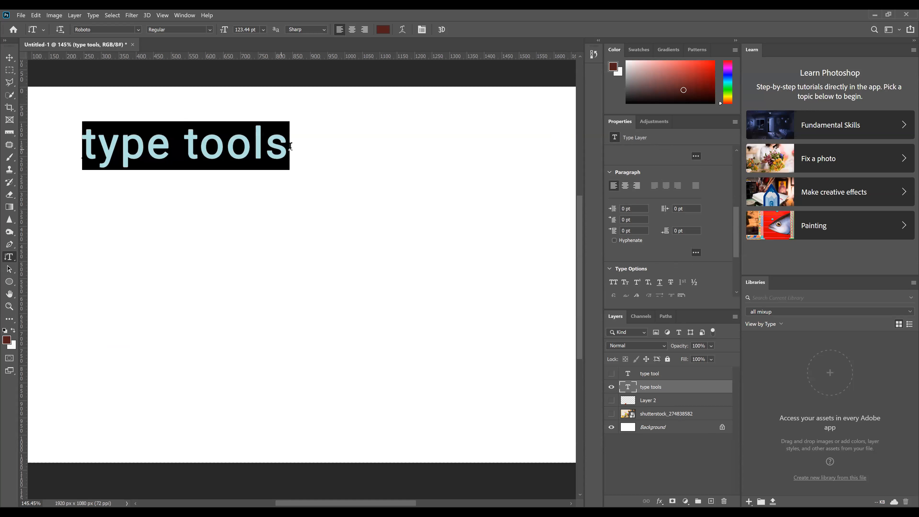
click(166, 147)
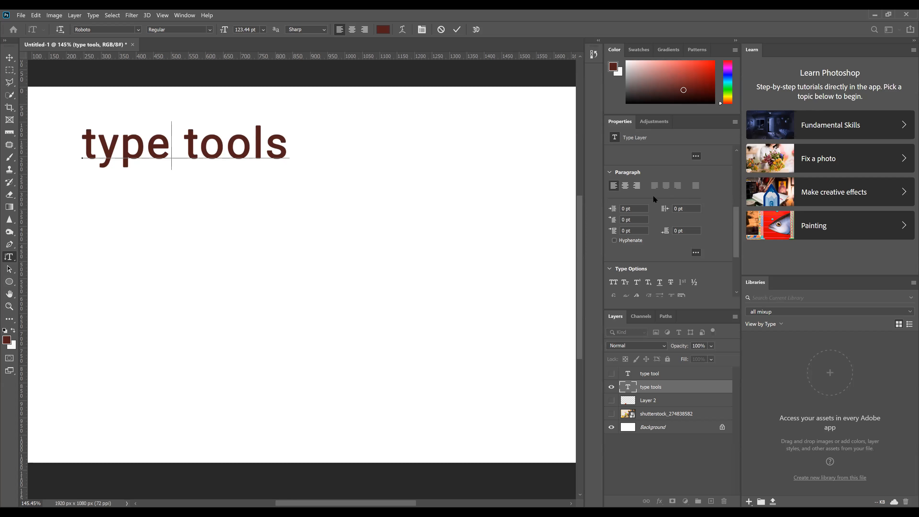
scroll(659, 202, up, 5)
scroll(658, 203, up, 1)
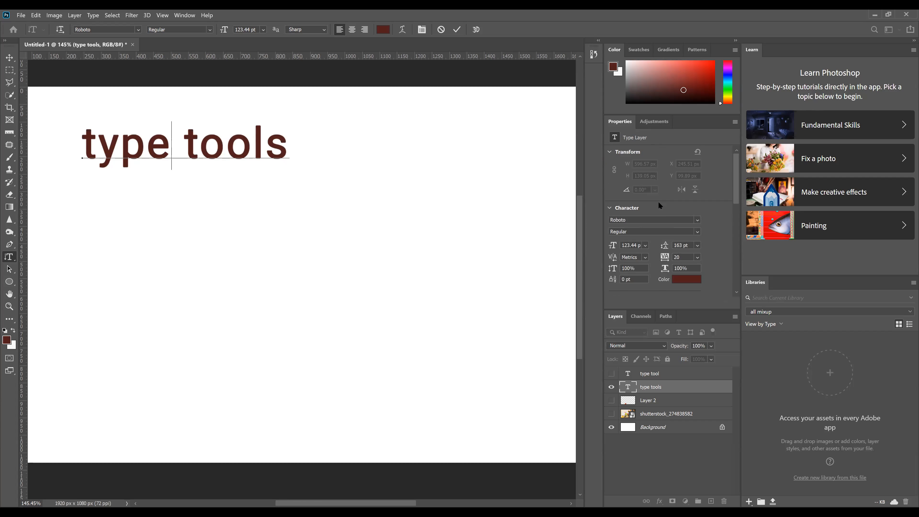
click(697, 219)
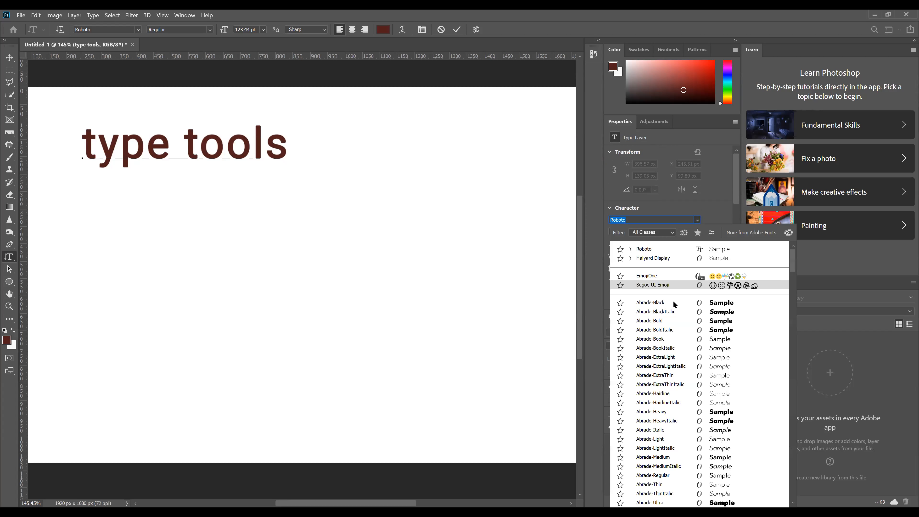
scroll(672, 300, down, 2)
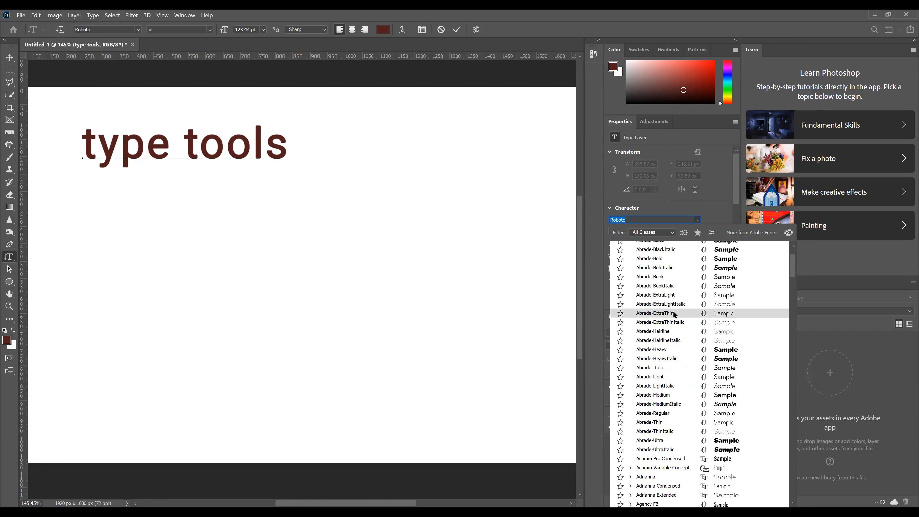
scroll(675, 312, up, 2)
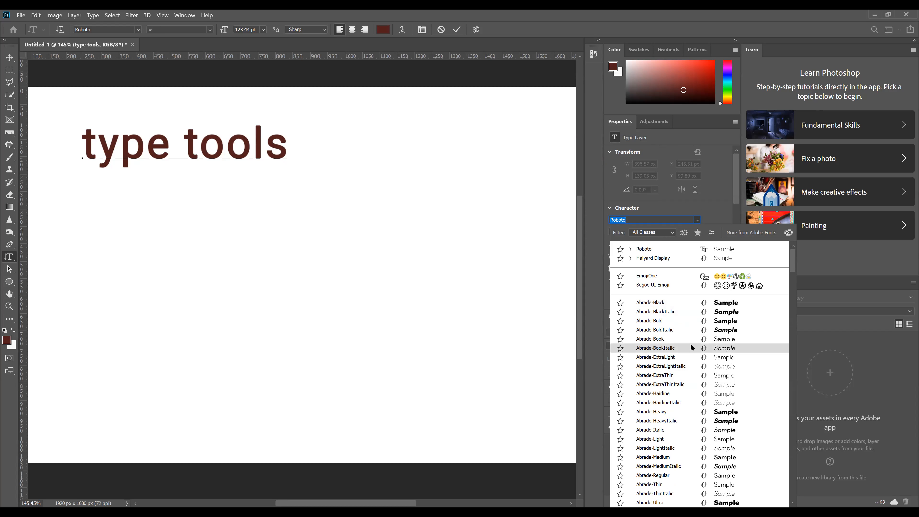
click(686, 206)
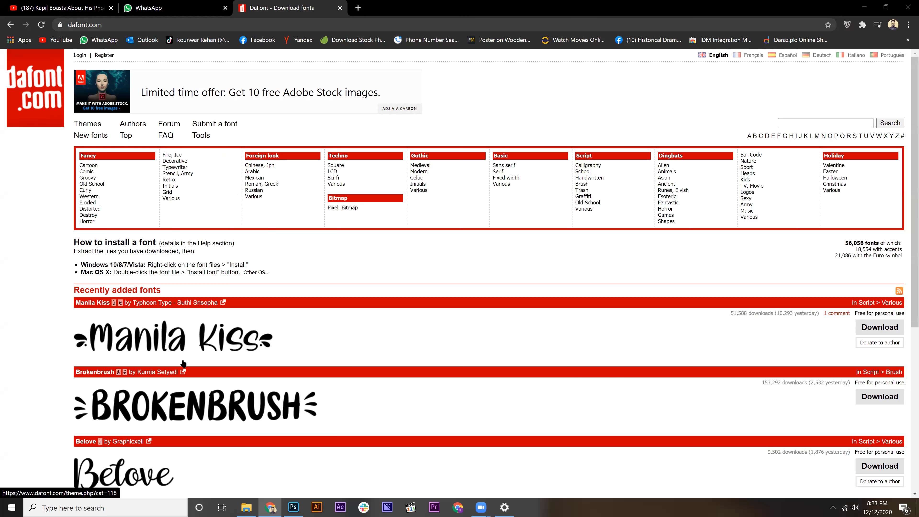
- Look over the font categories, recently added fonts and search field on the DaFont home page in the browser
scroll(183, 363, down, 5)
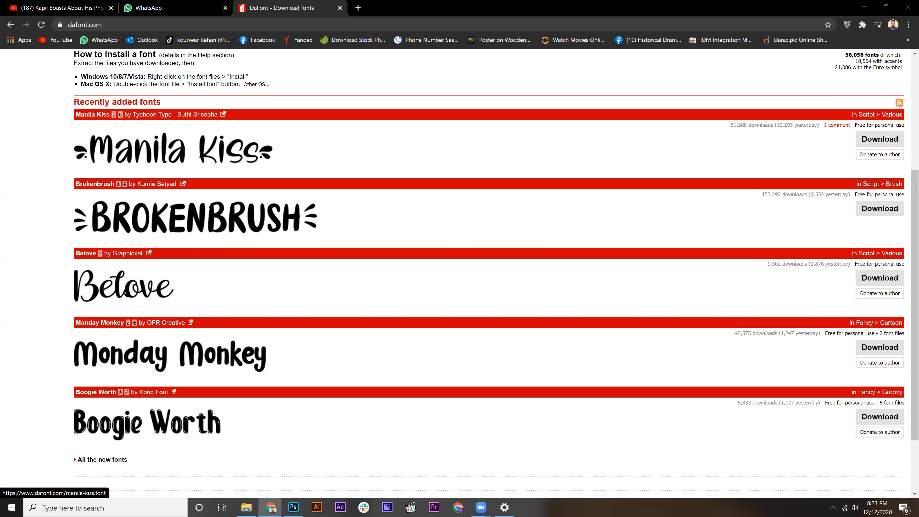
scroll(131, 354, up, 3)
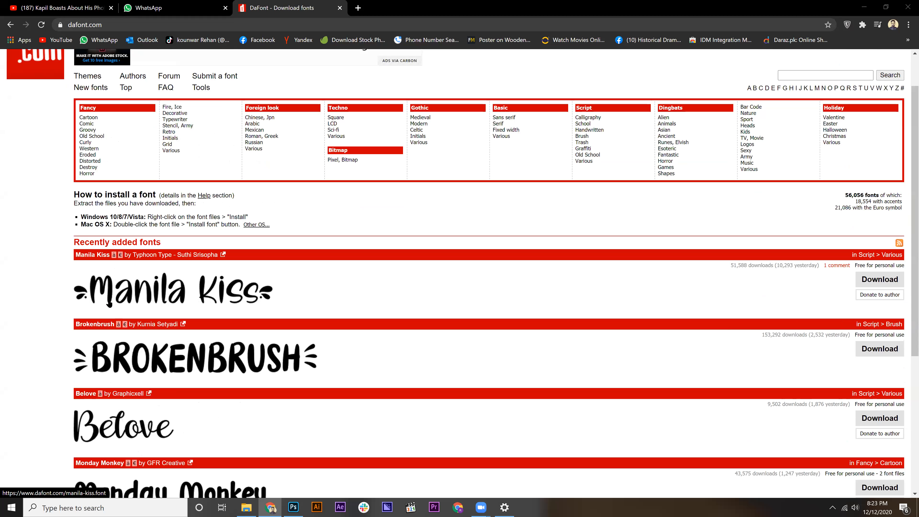
scroll(93, 160, up, 1)
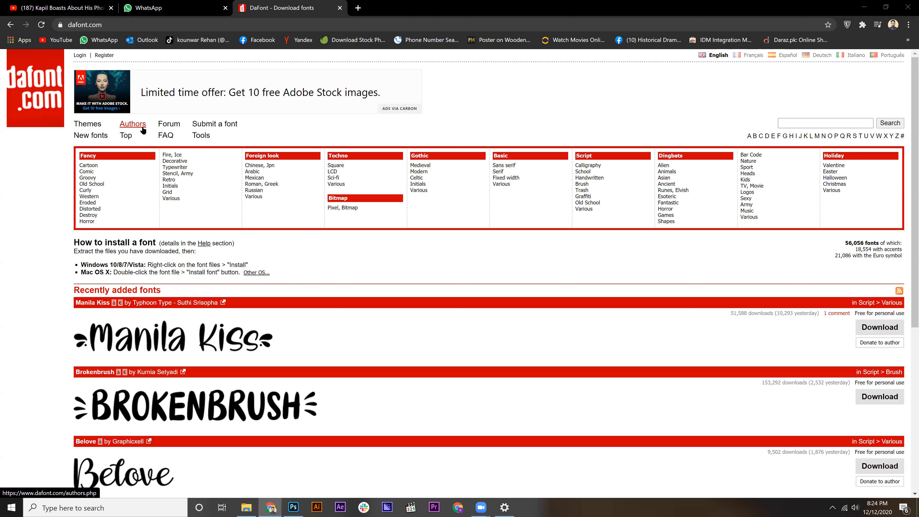
click(819, 123)
click(816, 96)
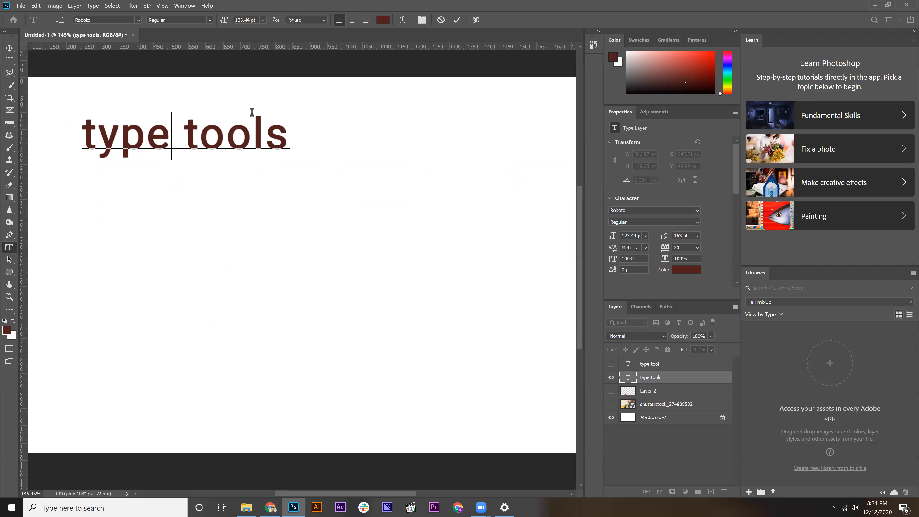
- Break the text "type tools" onto two lines, set its leading to 142 pt and commit the edit
double_click(174, 133)
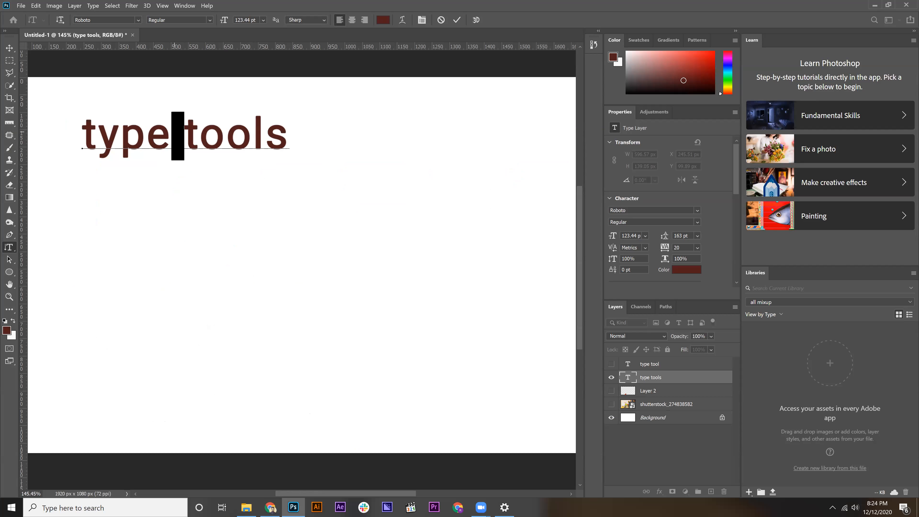
key(Return)
key(ctrl)
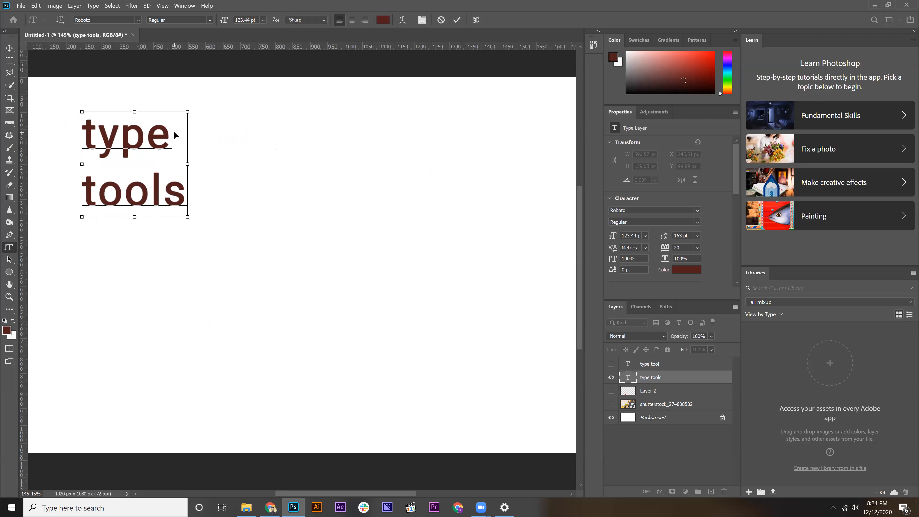
key(ctrl+a)
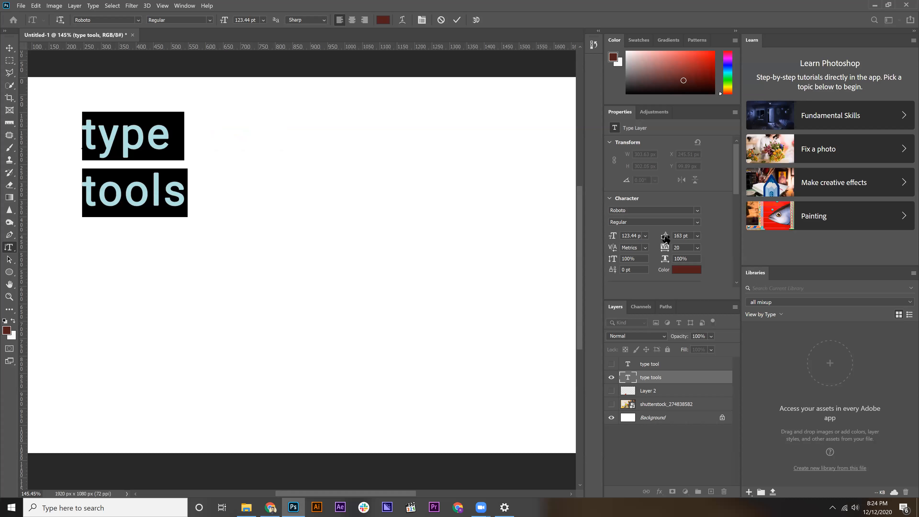
drag(666, 238, 653, 239)
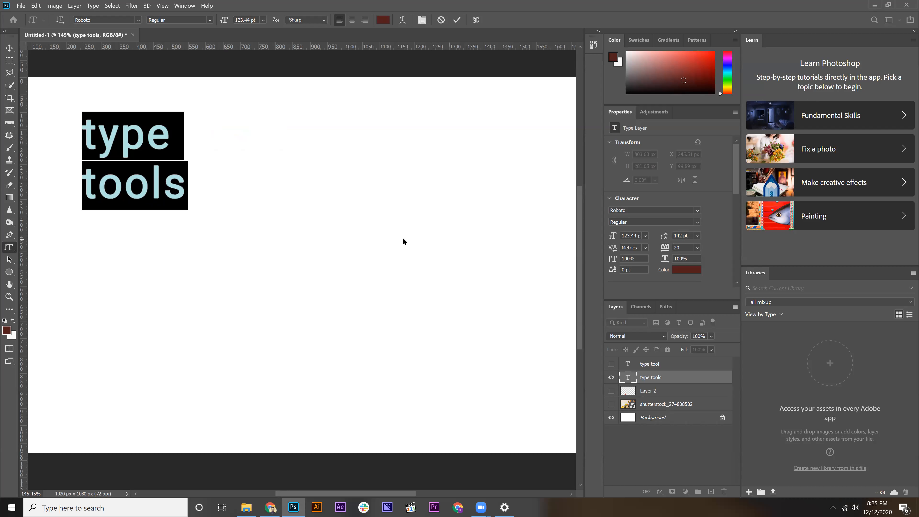
click(456, 20)
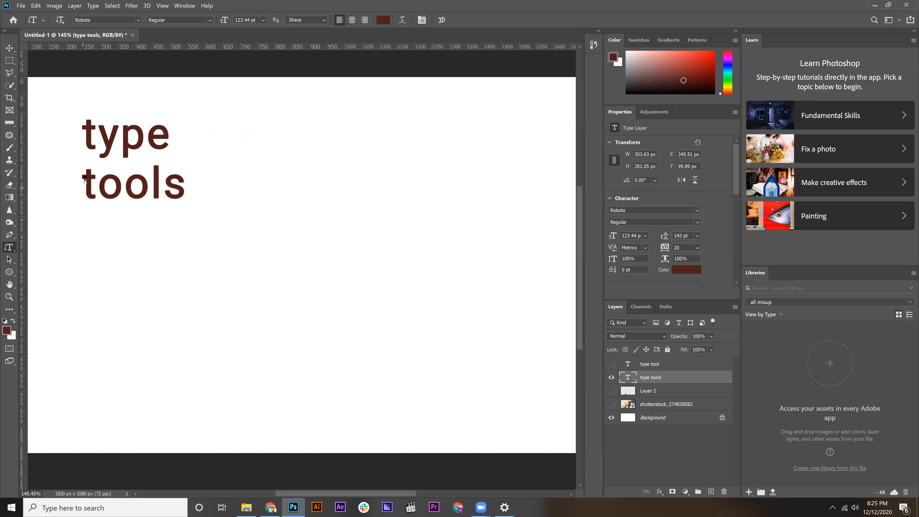
- Capitalize the first letter of both words so the text reads "Type Tools"
drag(100, 129, 89, 130)
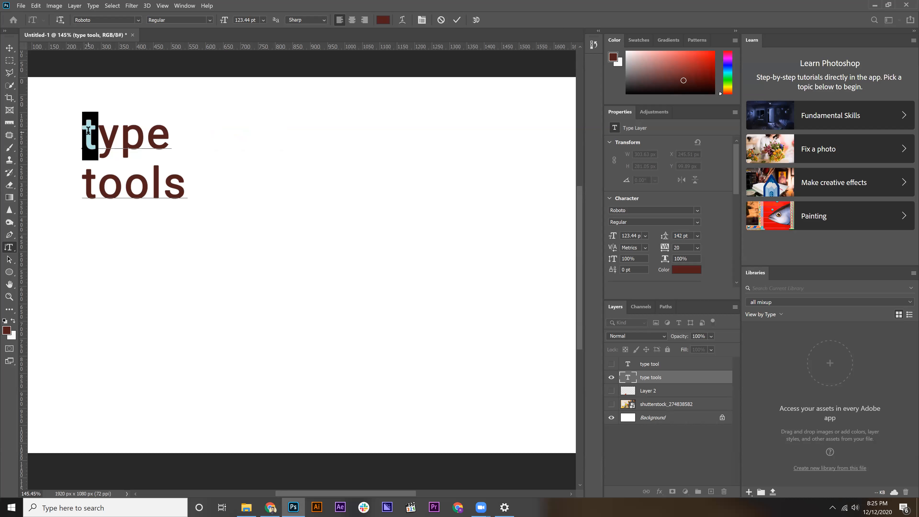
text(T)
drag(97, 193, 77, 191)
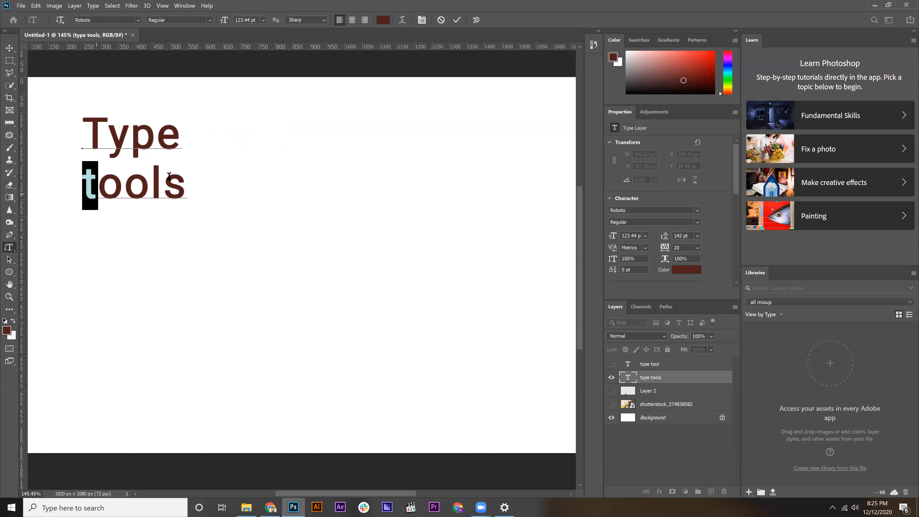
text(T)
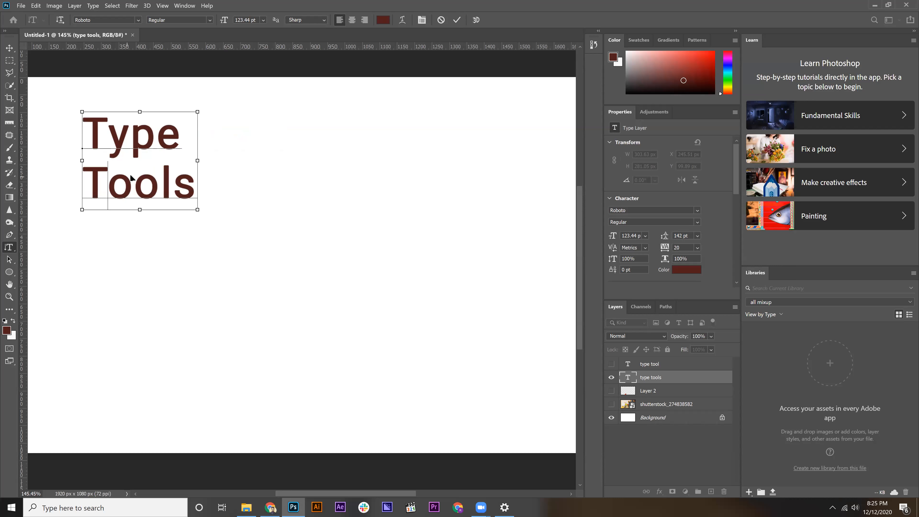
- Centre-align both lines of the "Type Tools" text and move it toward the upper middle of the canvas
key(ctrl+a)
scroll(661, 287, down, 2)
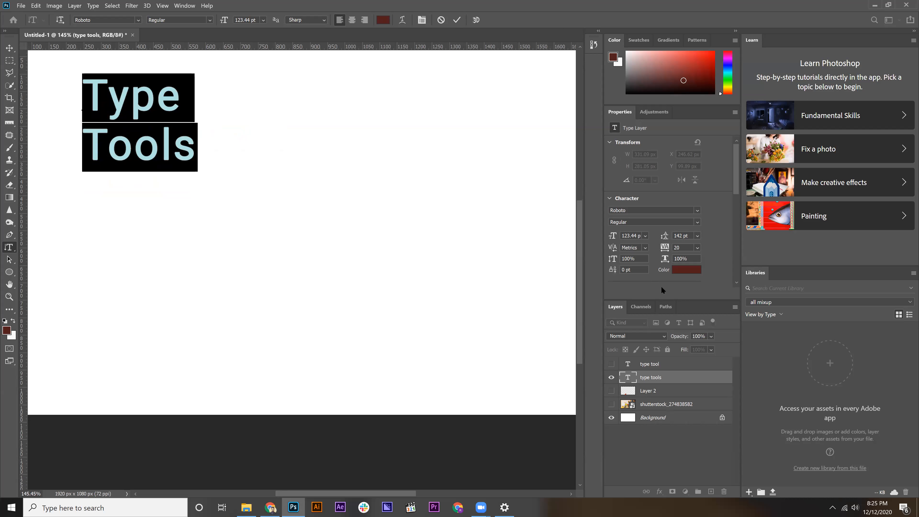
drag(734, 172, 738, 214)
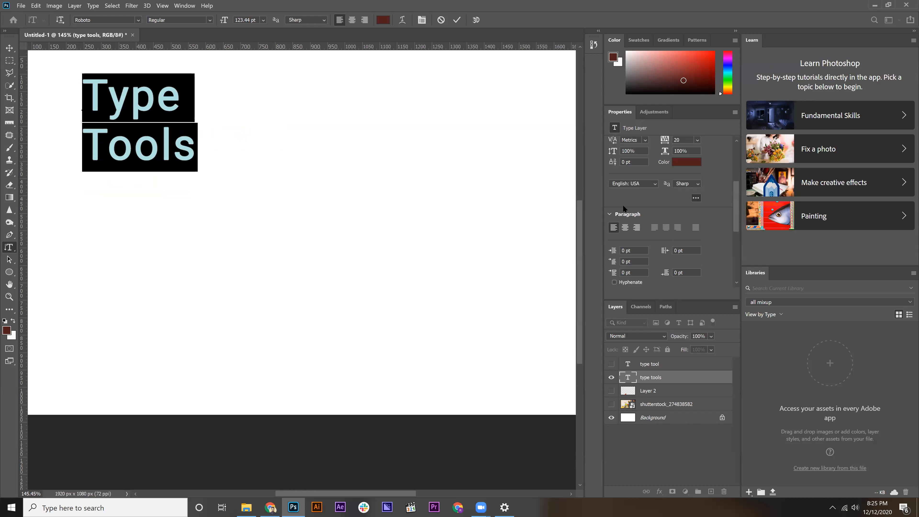
key(ctrl+shift+c)
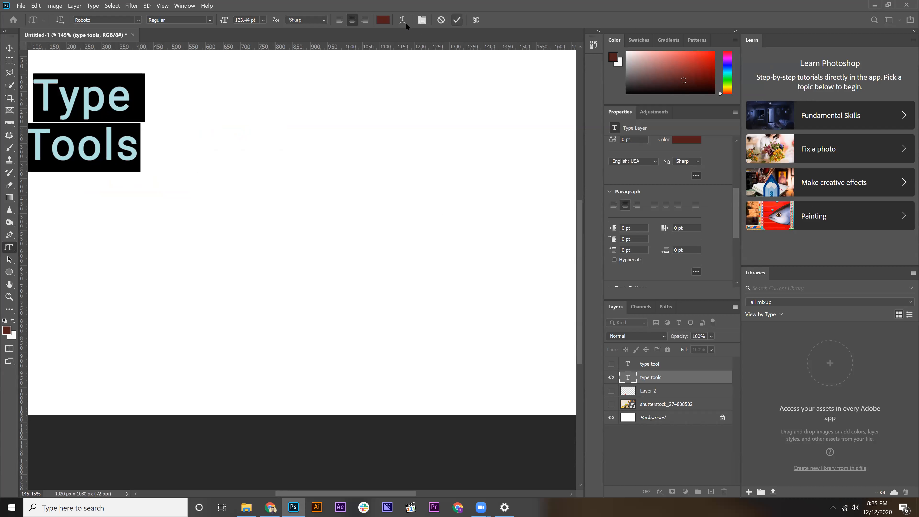
click(166, 104)
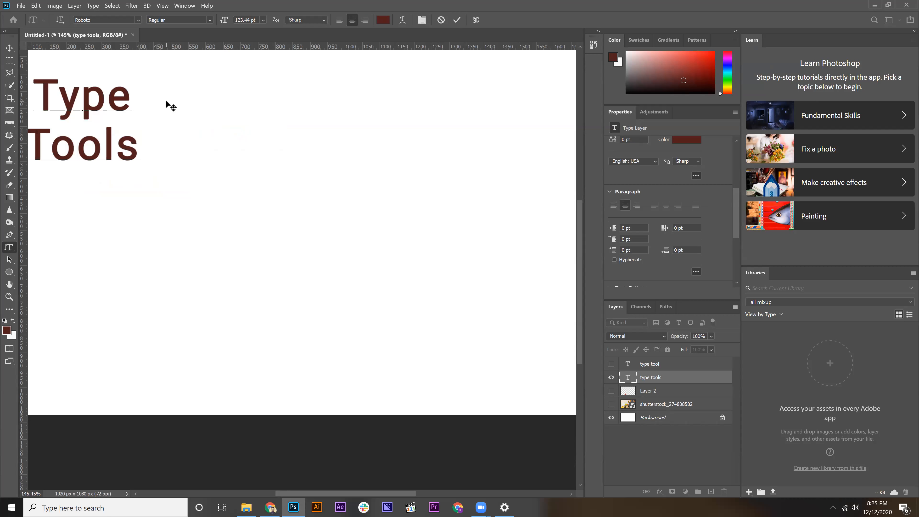
click(457, 19)
key(v)
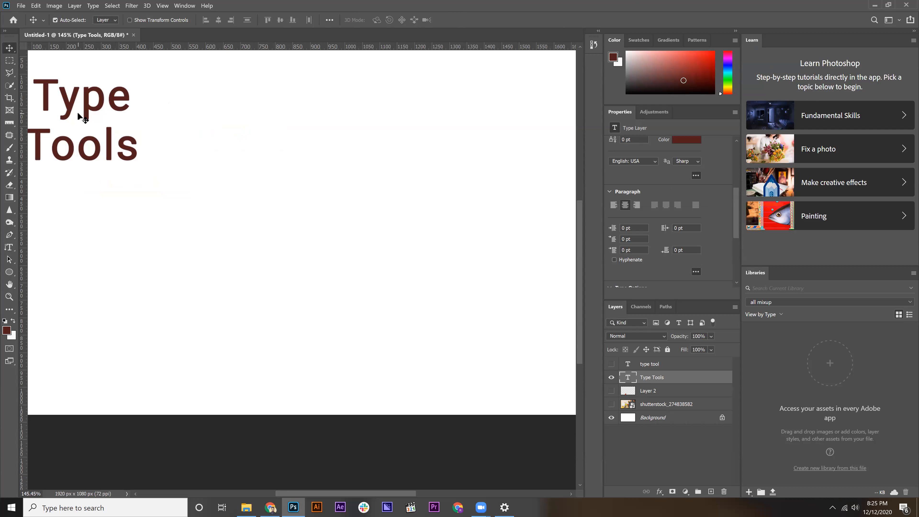
key(ctrl+z)
- Try the Path Selection Tool on the "T" of "Type" and look at the tool's variants
click(8, 249)
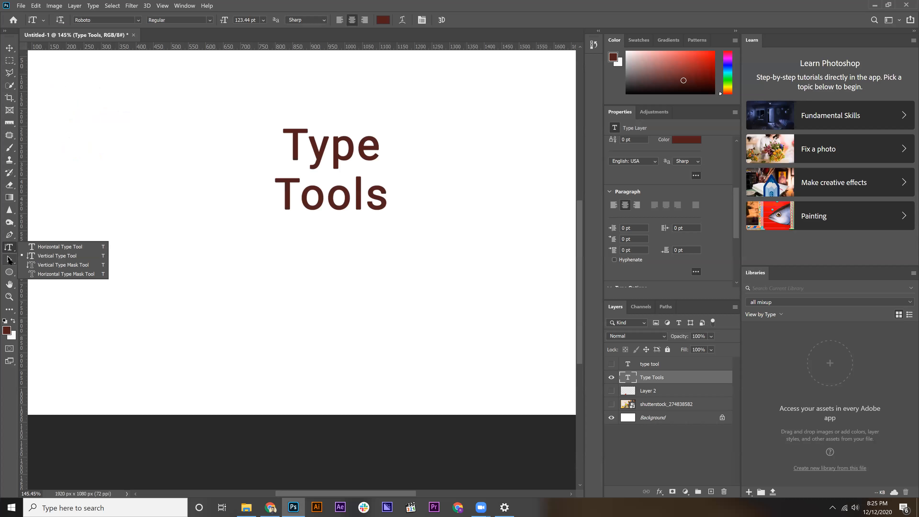
click(9, 260)
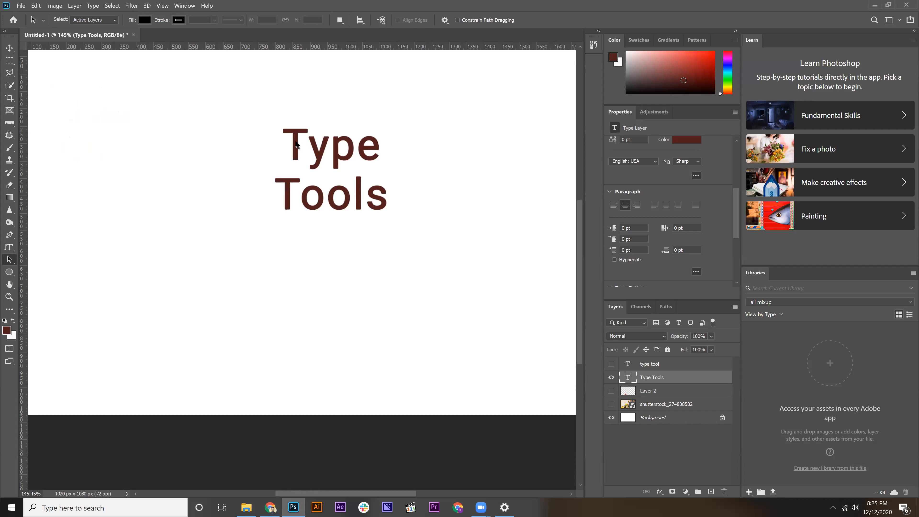
scroll(296, 144, up, 8)
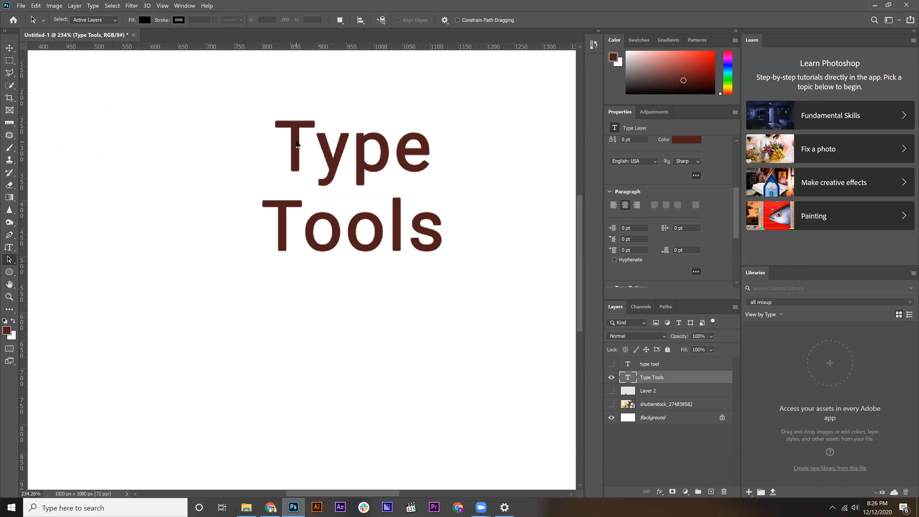
drag(266, 111, 325, 125)
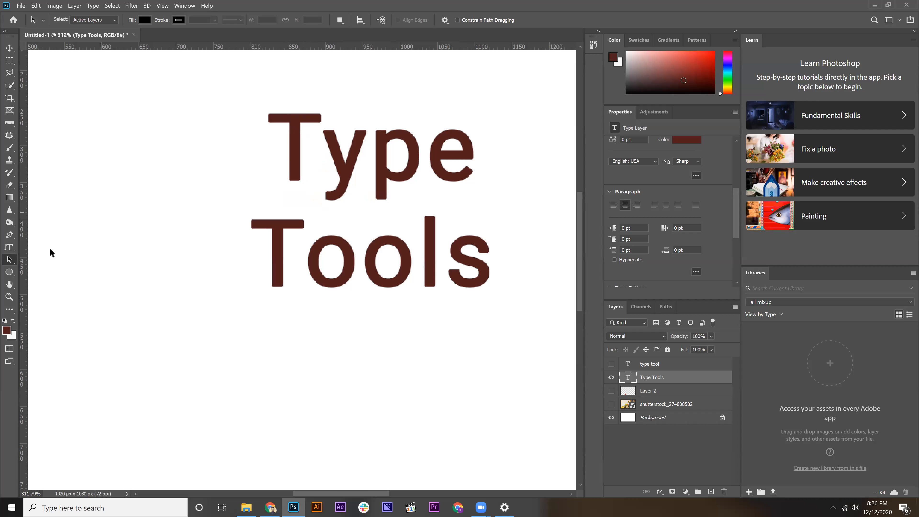
right_click(10, 263)
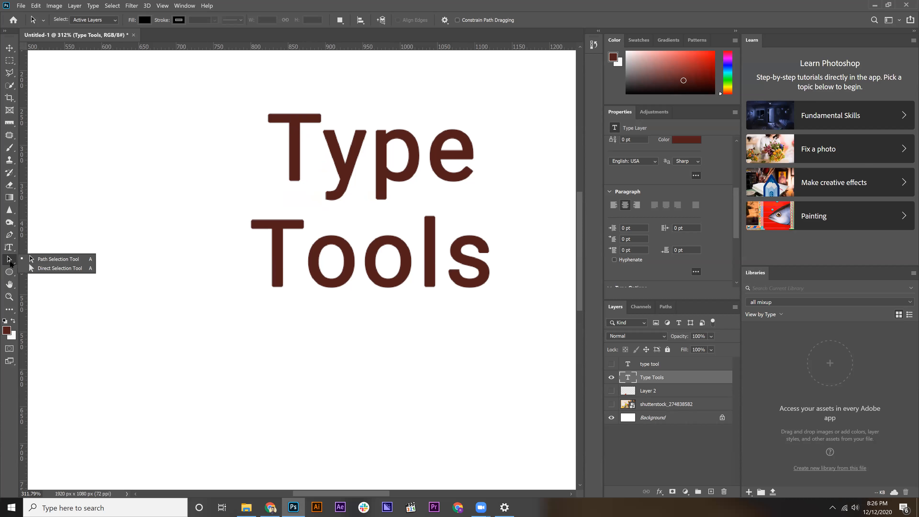
click(54, 261)
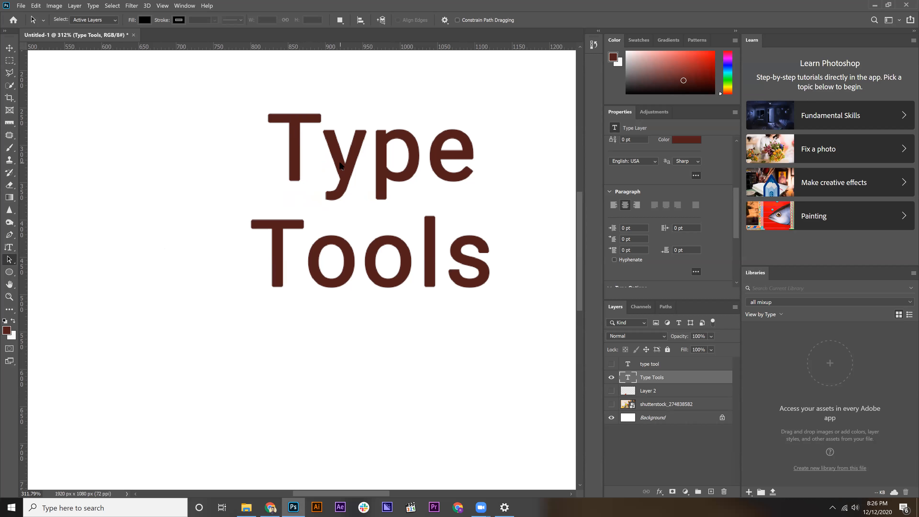
scroll(346, 188, down, 3)
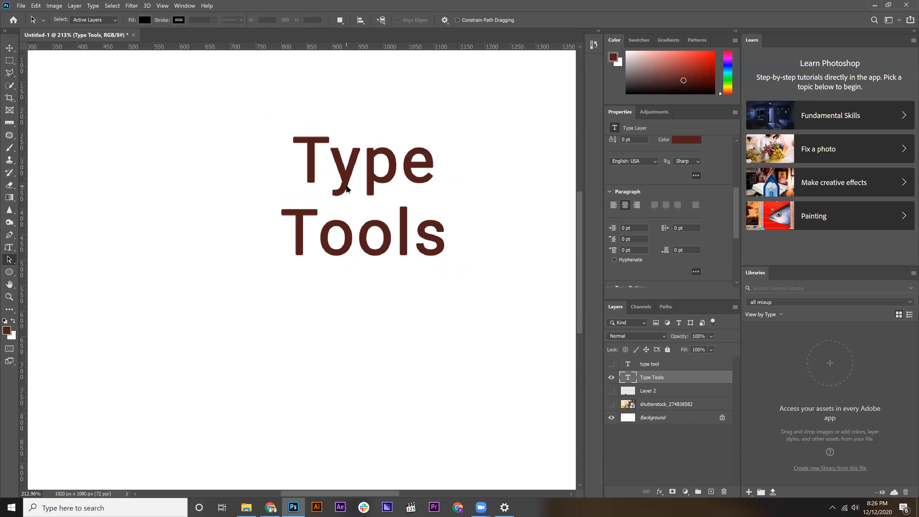
scroll(346, 188, down, 2)
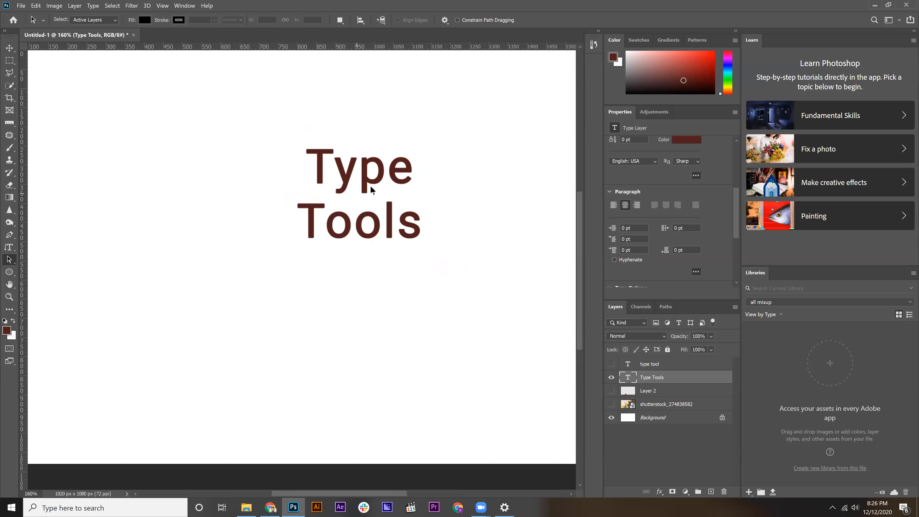
- Set up a new Letter print document in CMYK Color mode, cancel it and return to the open document
click(14, 20)
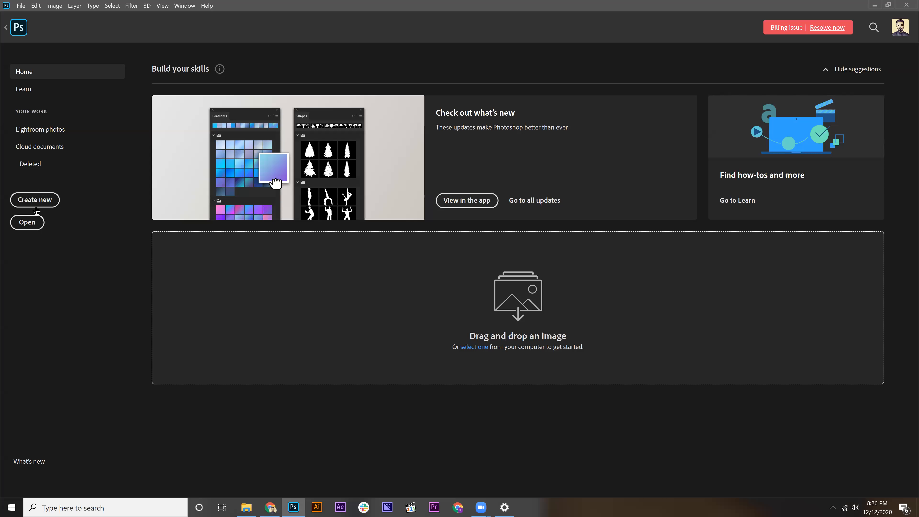
click(35, 200)
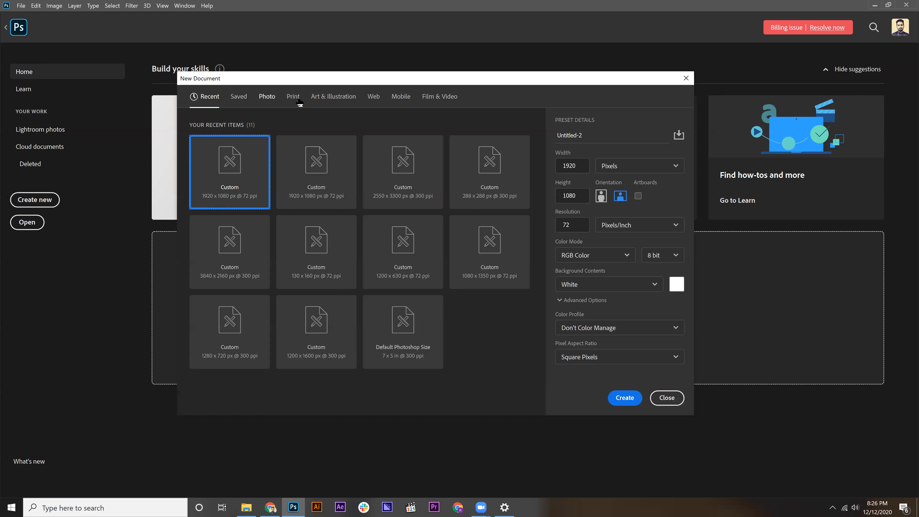
click(294, 98)
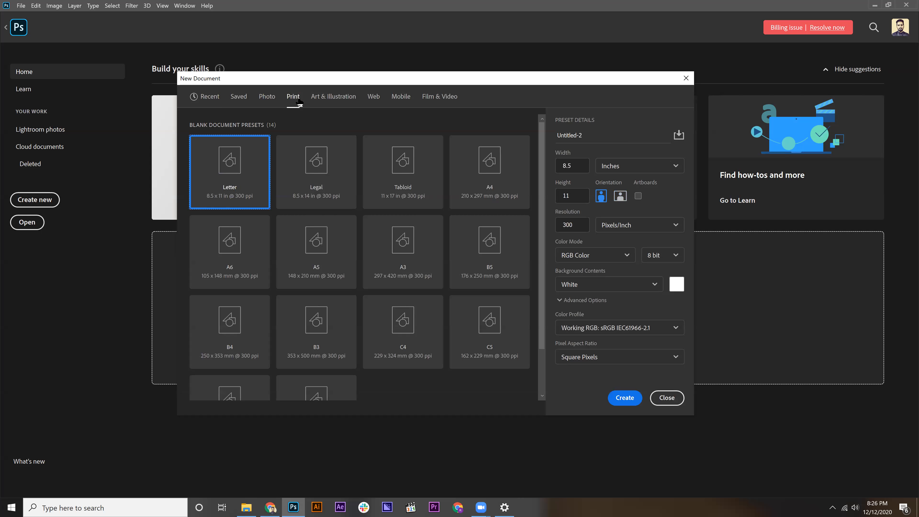
click(611, 256)
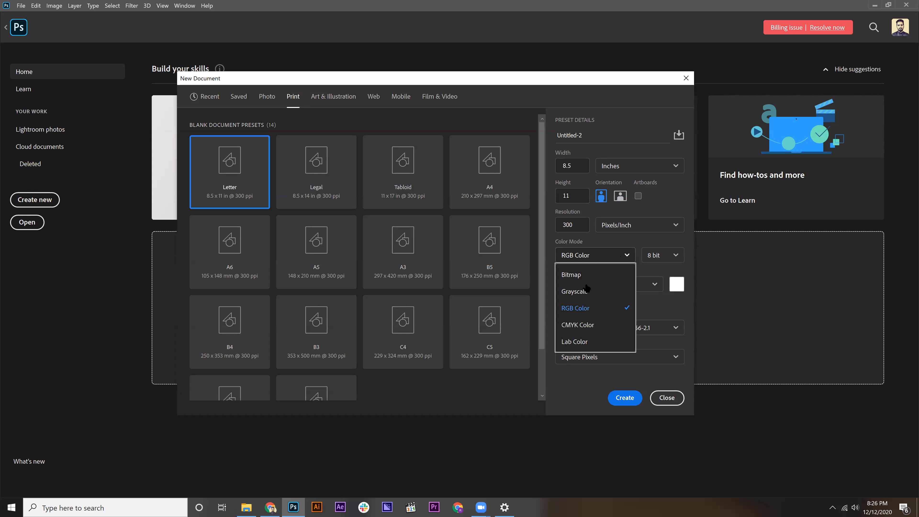
click(582, 325)
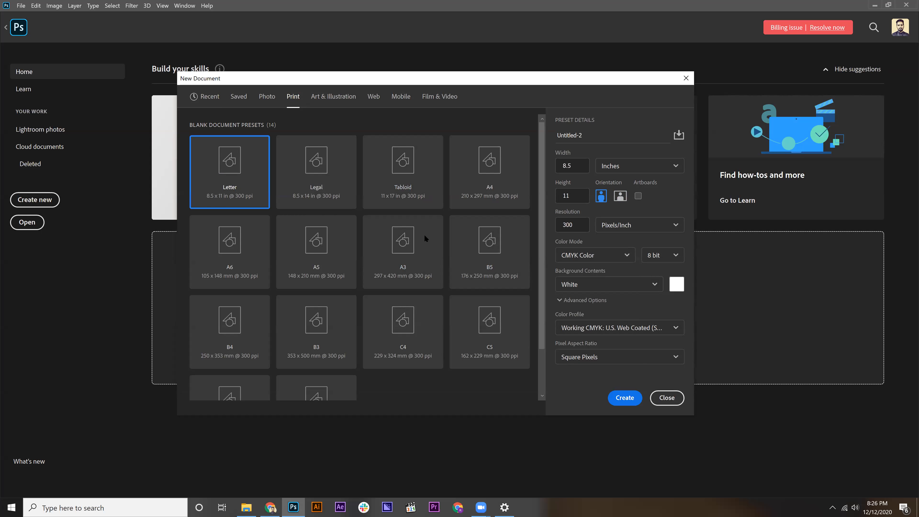
key(Escape)
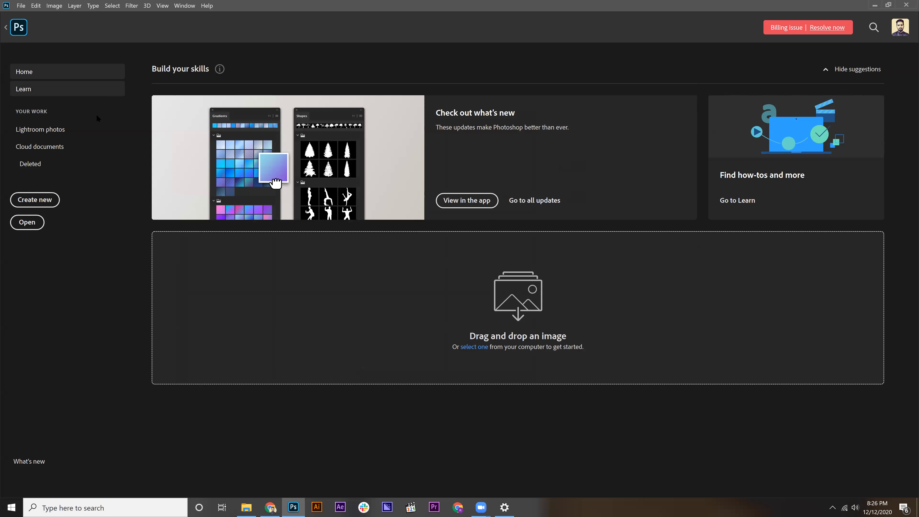
click(5, 28)
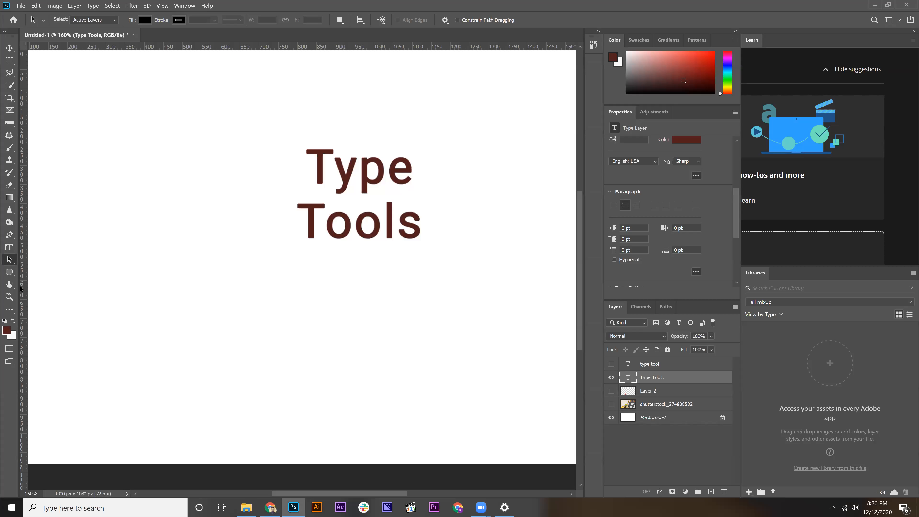
- Draw a rectangle about 199 × 209 px beside the text and a rounded rectangle about 159 × 151 px with 10 px corners below it
click(9, 274)
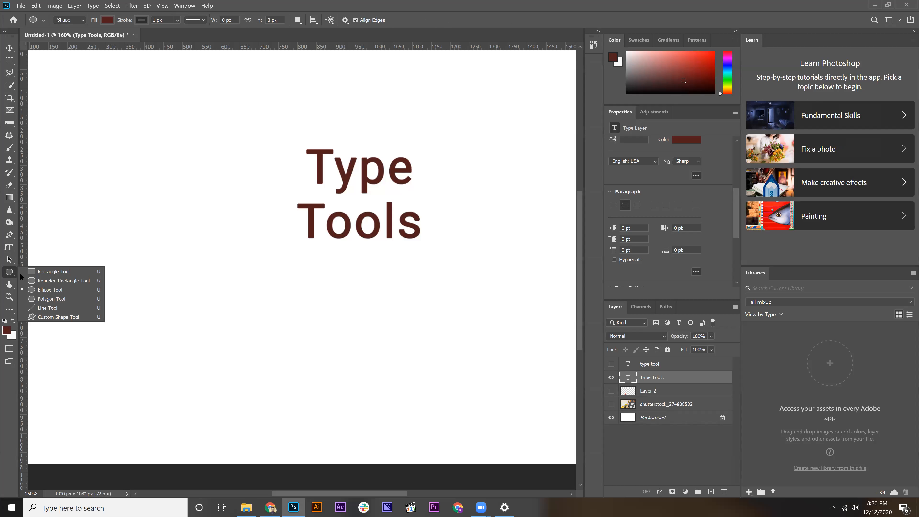
click(53, 271)
drag(44, 105, 121, 185)
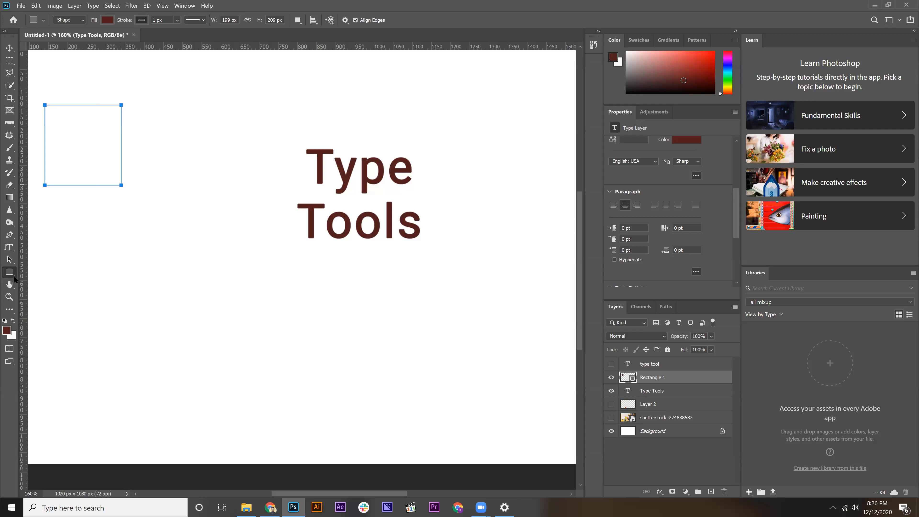
drag(96, 242, 157, 299)
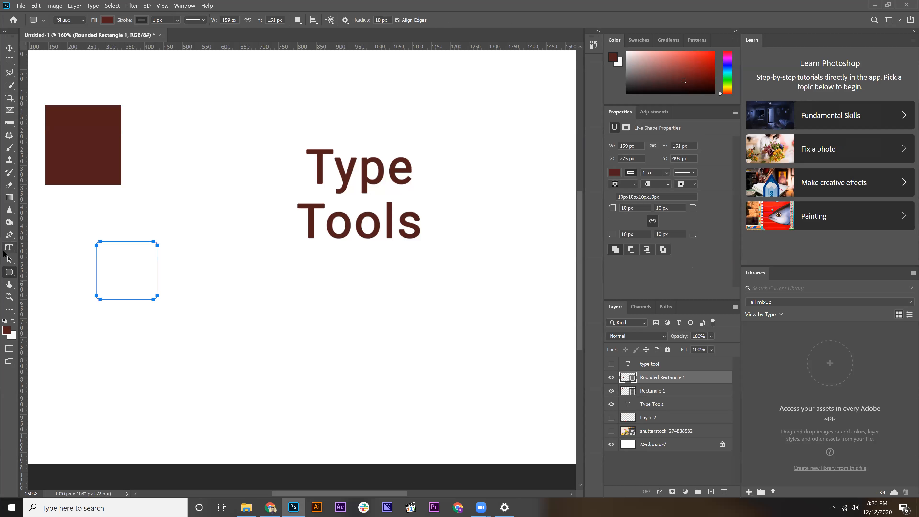
- Draw an ellipse about 161 × 173 px between the rectangles and the text
right_click(10, 275)
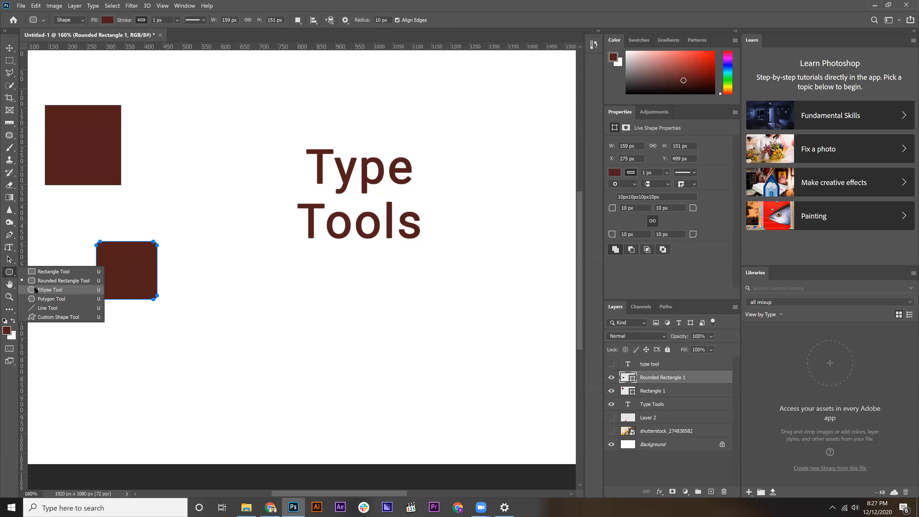
click(40, 281)
drag(200, 194, 262, 261)
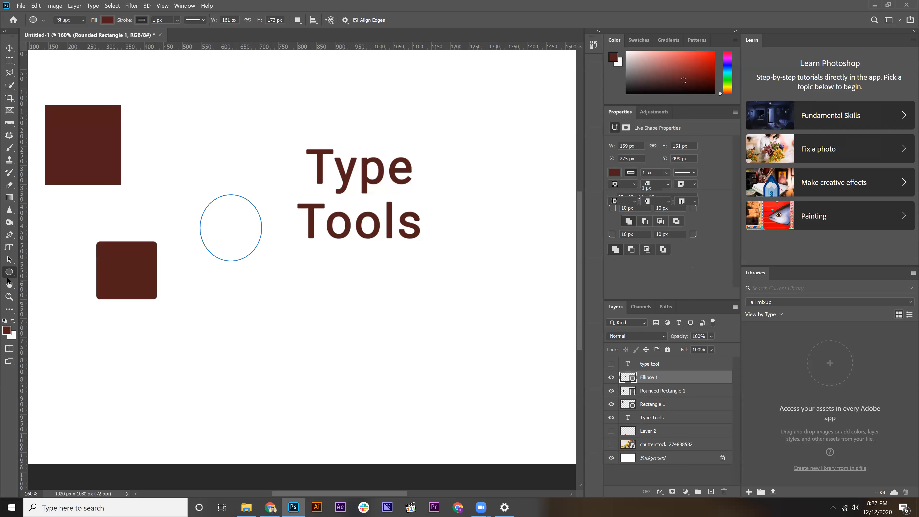
- Draw a five-sided polygon about 173 × 171 px below the rounded rectangle
right_click(9, 277)
click(38, 298)
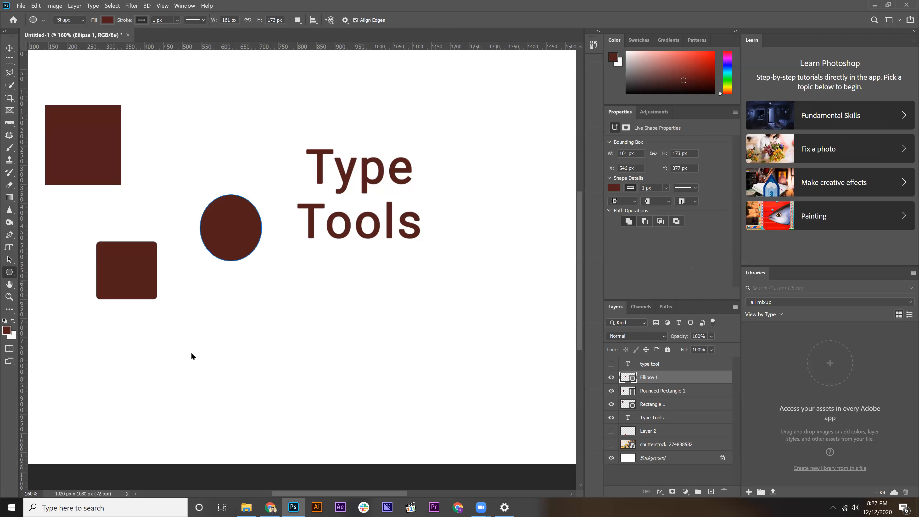
drag(176, 330, 192, 362)
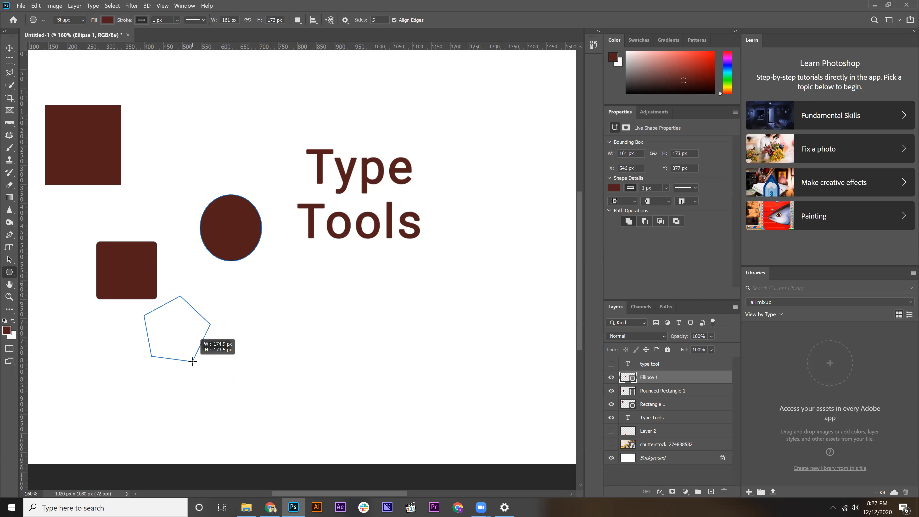
drag(193, 361, 192, 361)
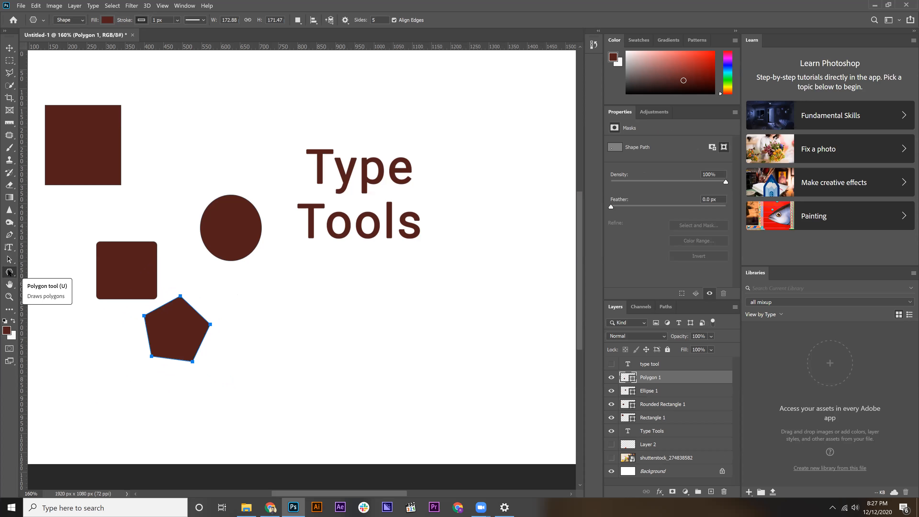
- Try drawing a wide ellipse about 643 × 366 px below the text, testing the circle constraint, and undo it
key(shift+u)
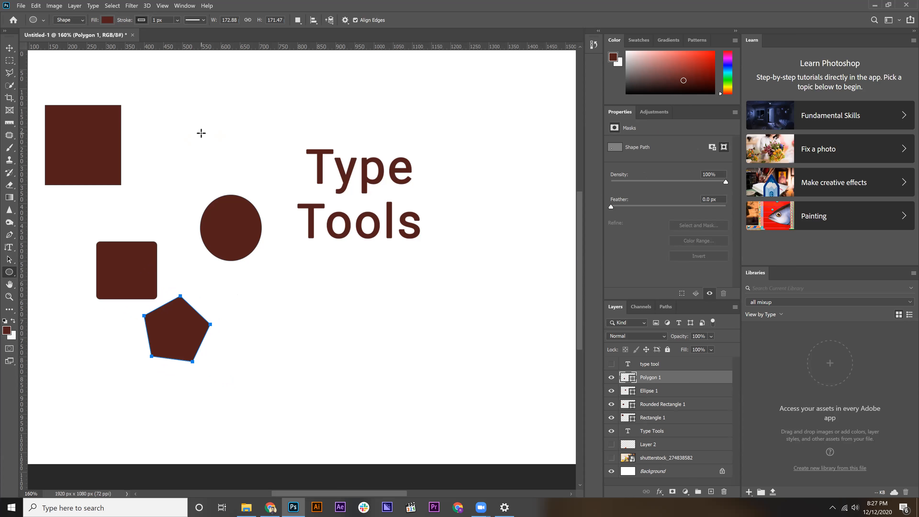
drag(281, 282, 359, 374)
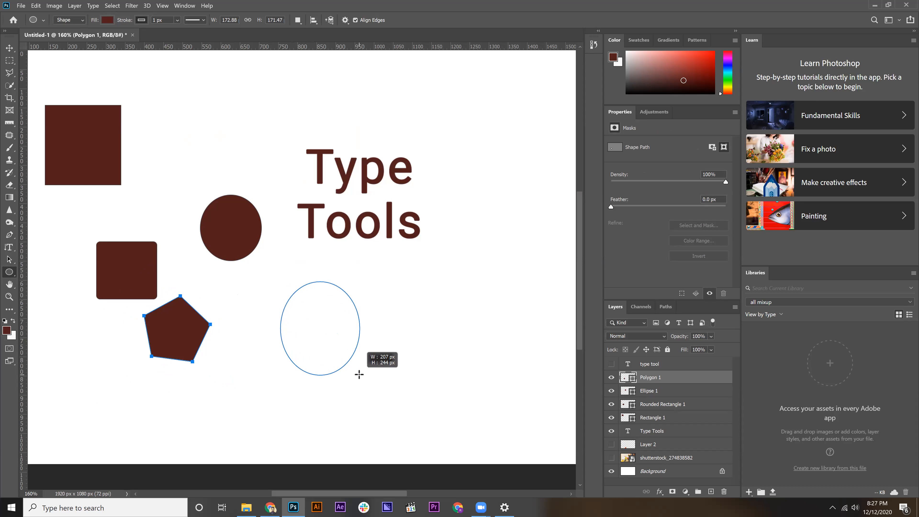
drag(359, 374, 507, 421)
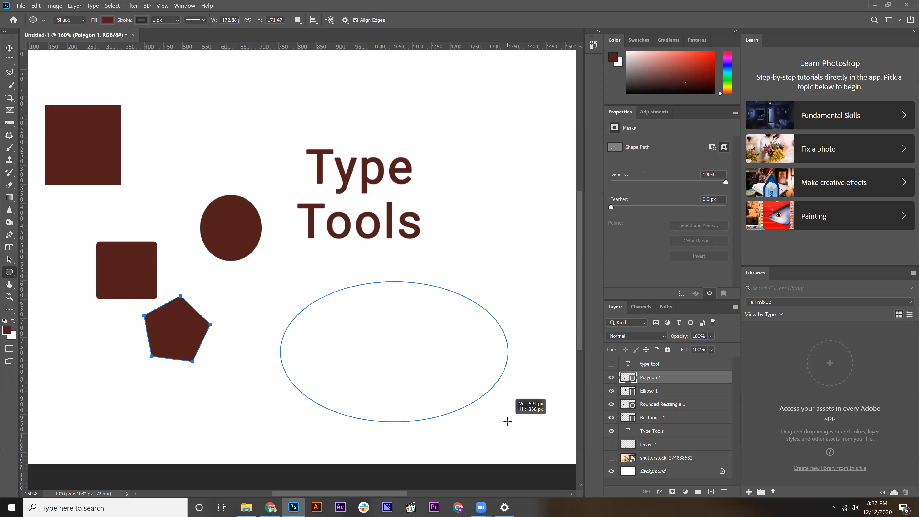
key(shift)
drag(507, 420, 507, 421)
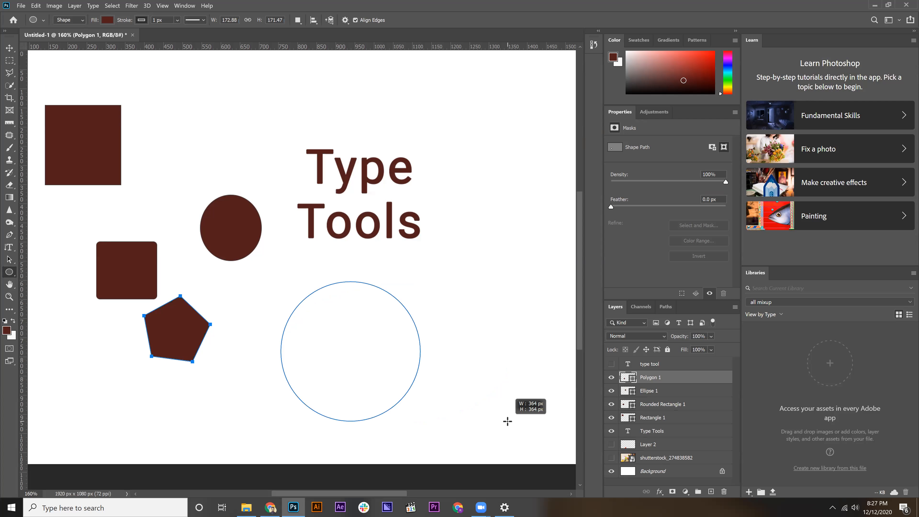
drag(508, 421, 525, 421)
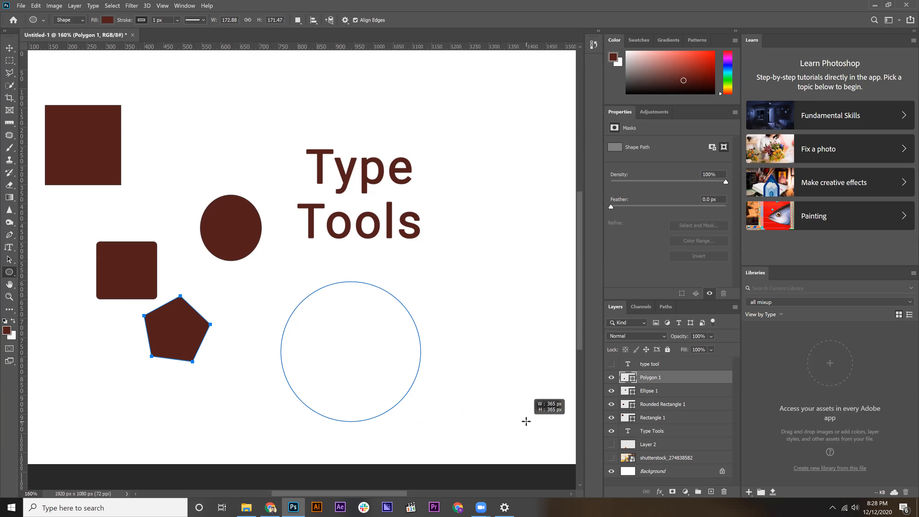
drag(526, 420, 526, 421)
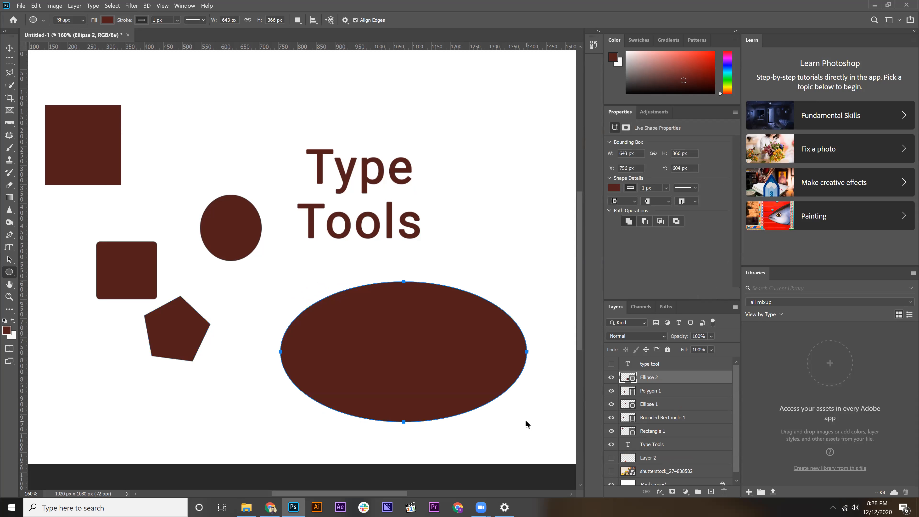
key(ctrl+z)
- Draw a perfect circle about 349 × 349 px below the text
drag(297, 280, 447, 420)
drag(448, 419, 448, 419)
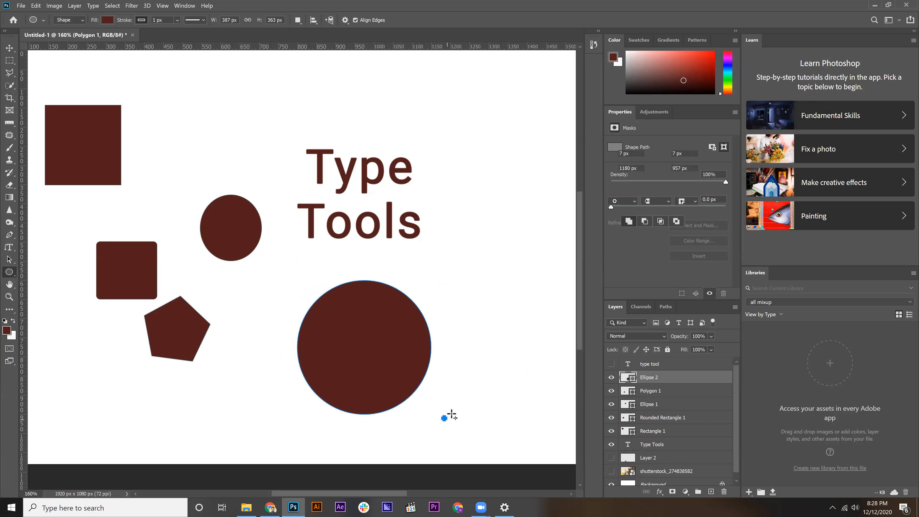
key(ctrl+z)
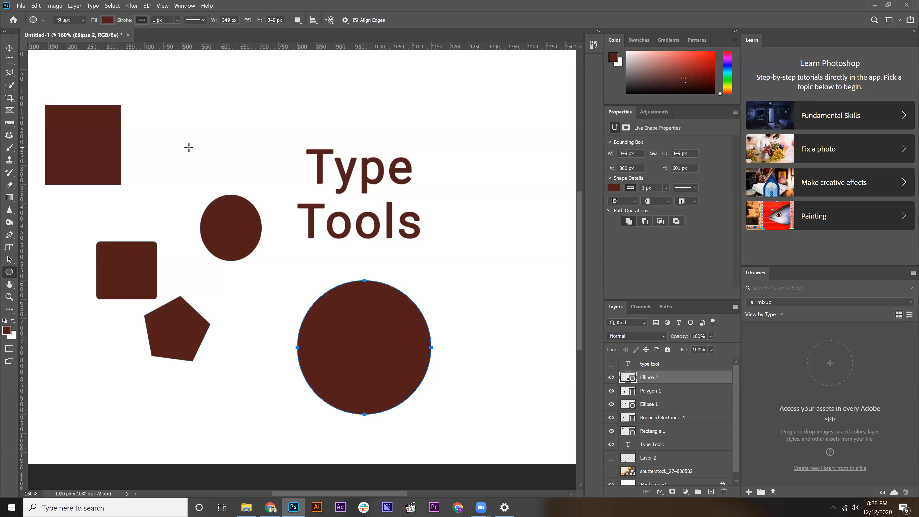
- Draw a square about 335 × 335 px over the first rectangle and fit the whole canvas in view
right_click(7, 275)
click(39, 270)
drag(157, 76, 566, 232)
key(ctrl+0)
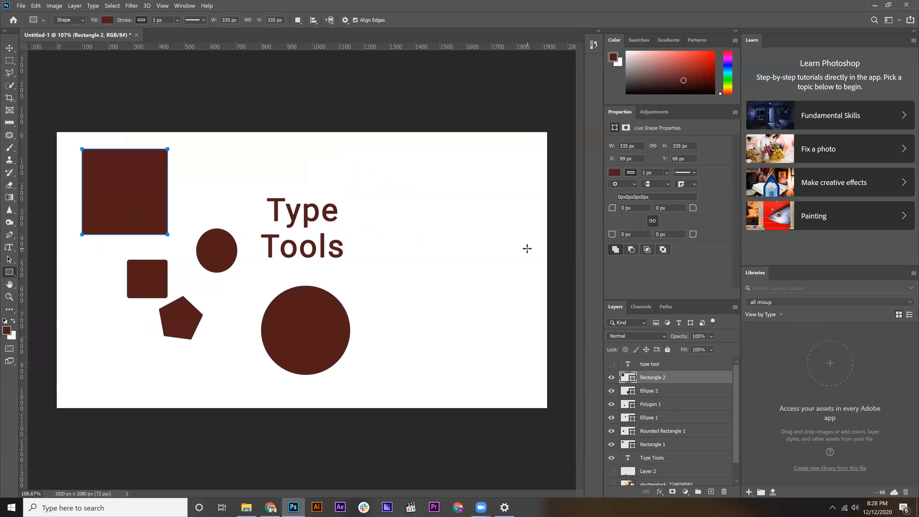
- Draw a rounded rectangle about 580 × 466 px with 10 px corners in the empty area beside the text
right_click(12, 275)
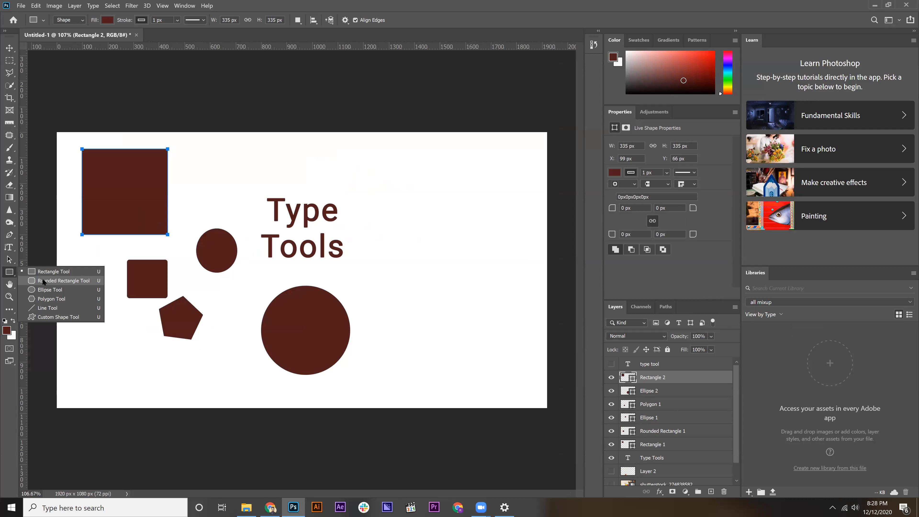
click(42, 280)
drag(375, 164, 523, 281)
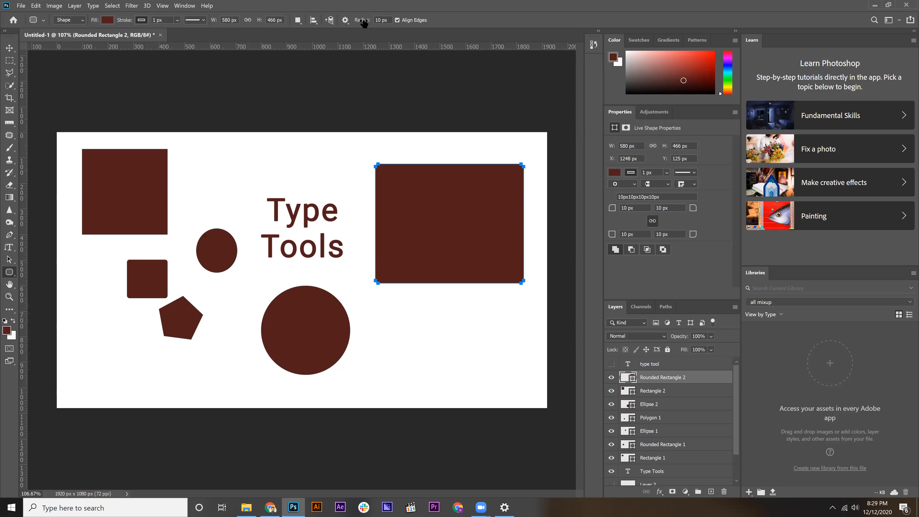
- Set the Rounded Rectangle Tool's default radius to 43 px and look at its path options
drag(365, 23, 385, 22)
click(346, 20)
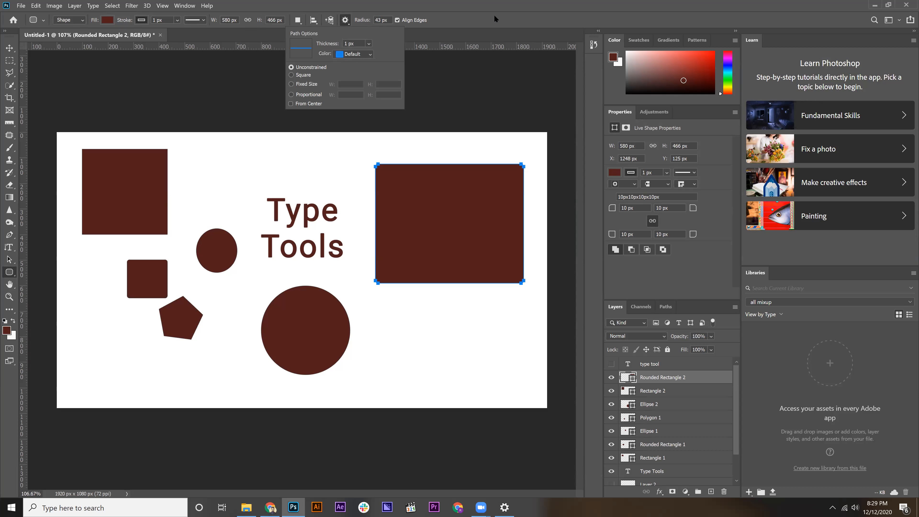
click(451, 20)
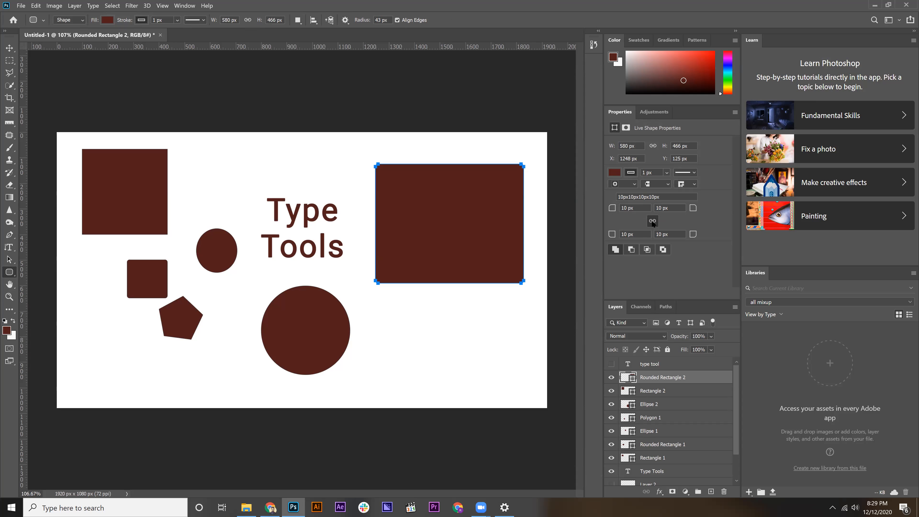
- Set the large rounded rectangle's corners to 50 px, unlink them, and change the upper-left to 180 px and lower-right to 217 px
drag(614, 211, 647, 217)
click(650, 219)
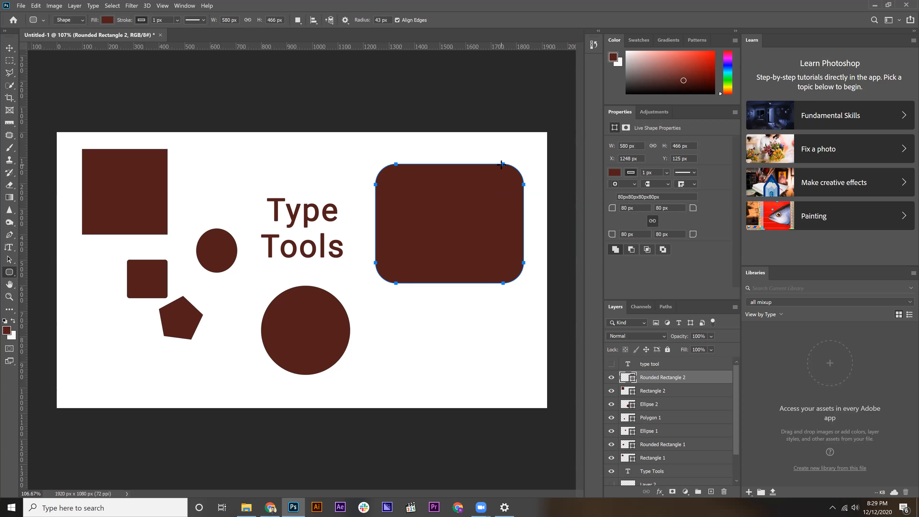
drag(612, 210, 594, 210)
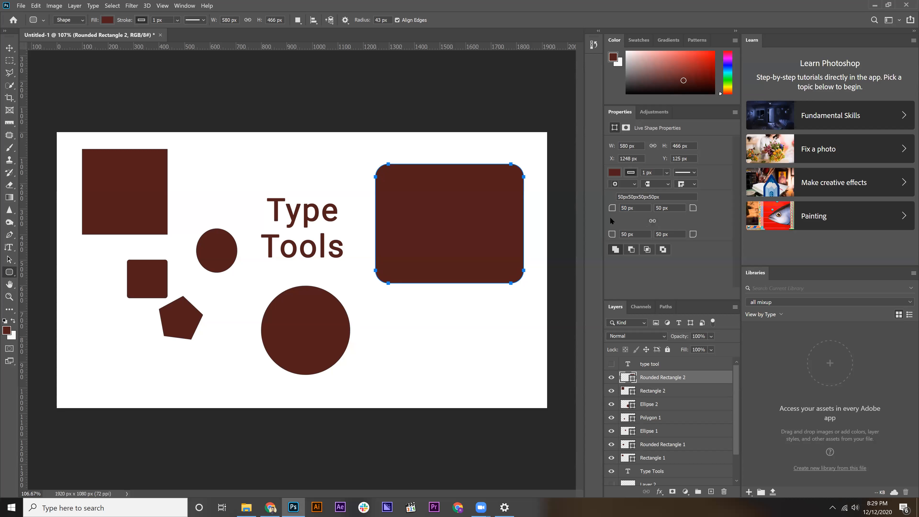
drag(611, 211, 771, 246)
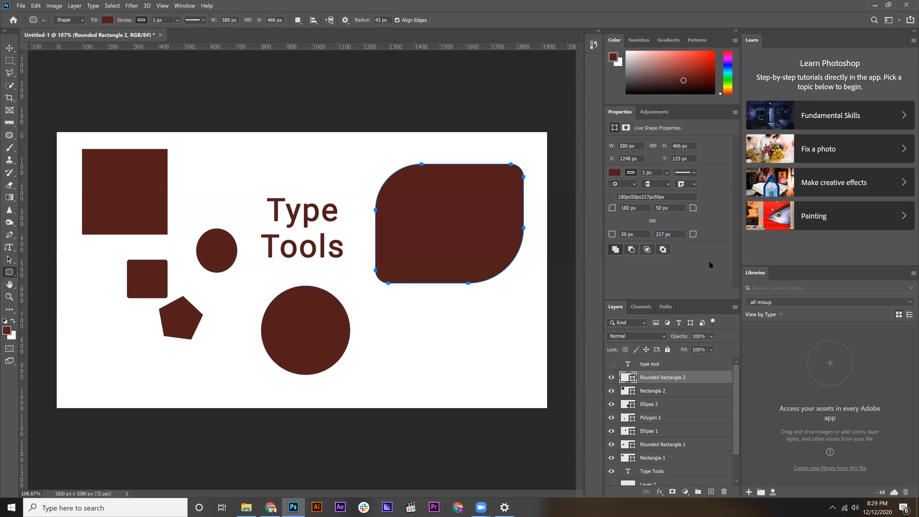
- Deselect all layers on the empty canvas and enlarge the layer list to show every layer
click(12, 50)
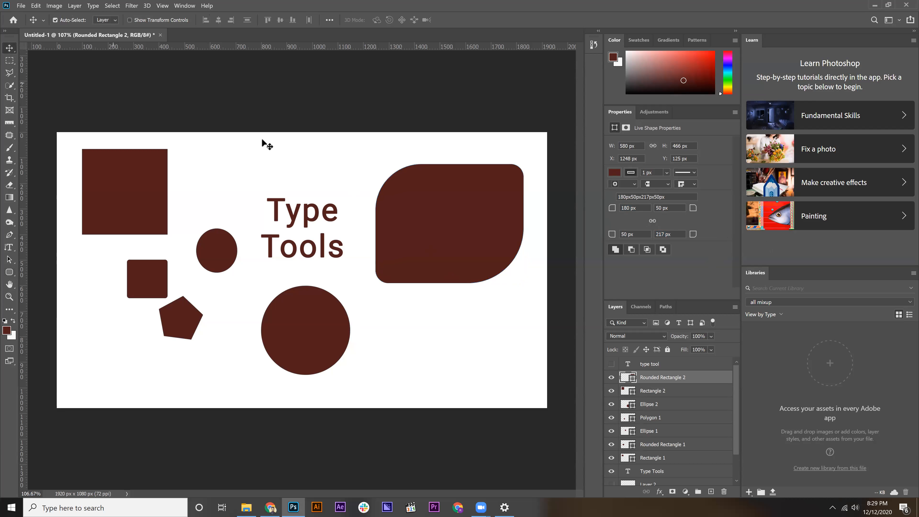
click(477, 312)
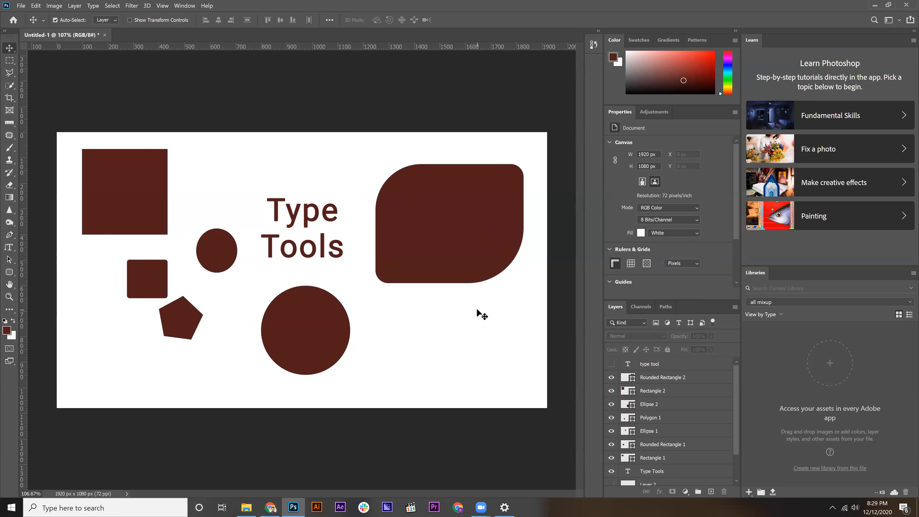
click(9, 272)
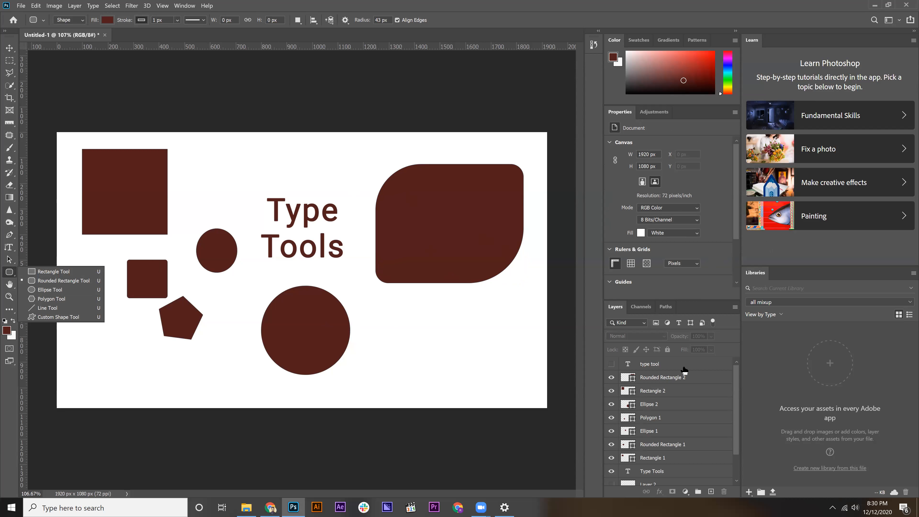
drag(657, 299, 648, 217)
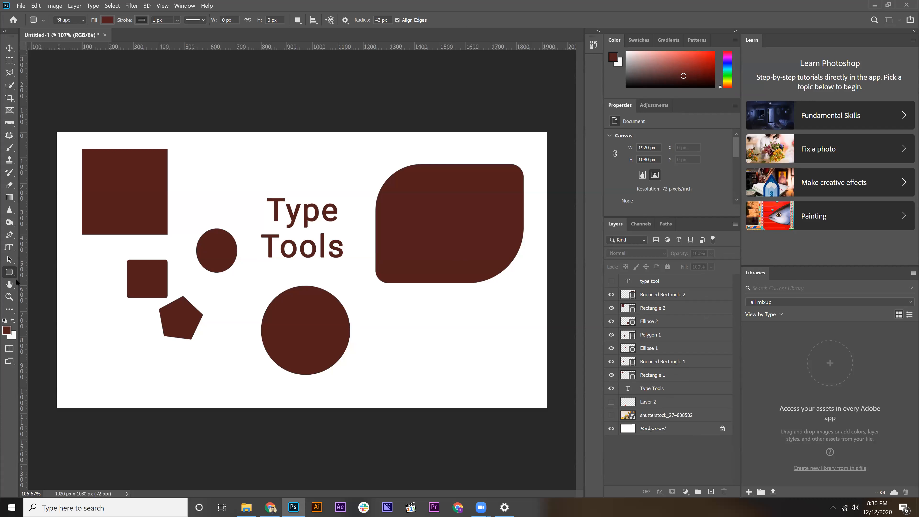
- Draw a circle about 369 × 369 px overlapping the large circle and place its layer directly above Ellipse 2
right_click(9, 272)
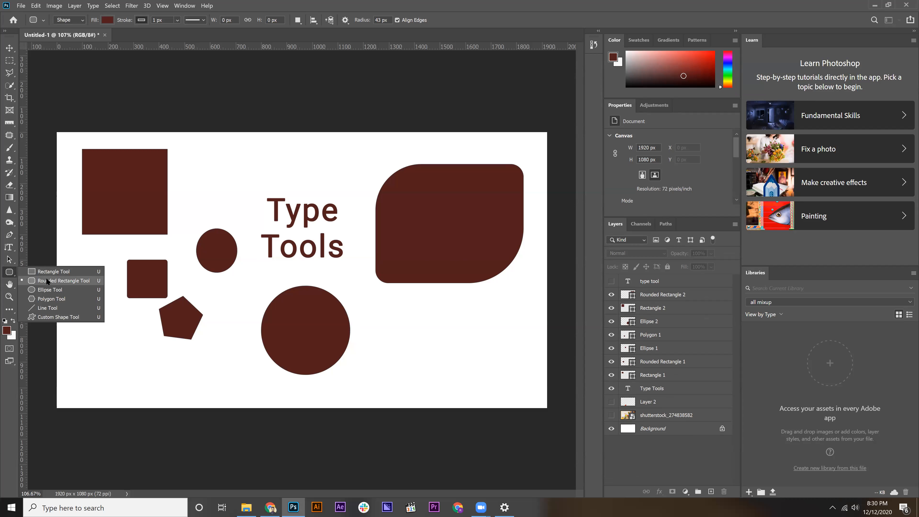
click(50, 289)
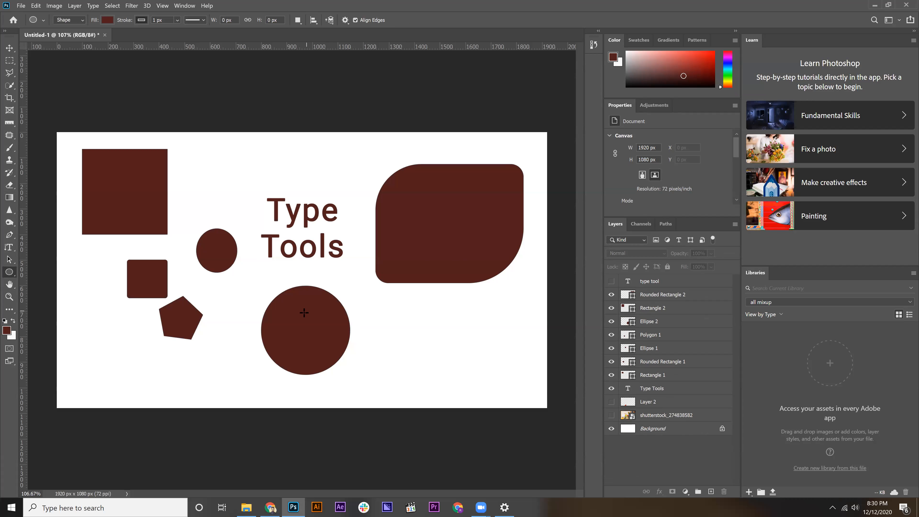
drag(256, 290, 384, 383)
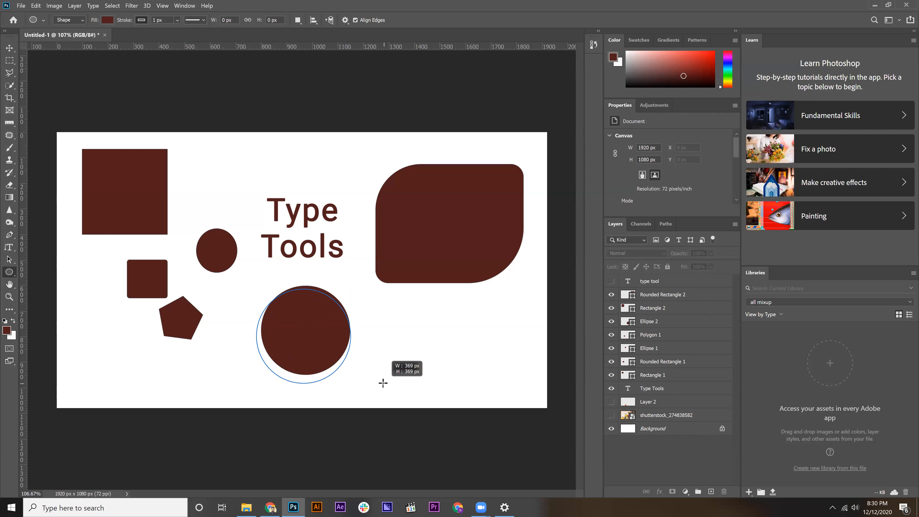
drag(382, 382, 383, 382)
drag(668, 294, 655, 338)
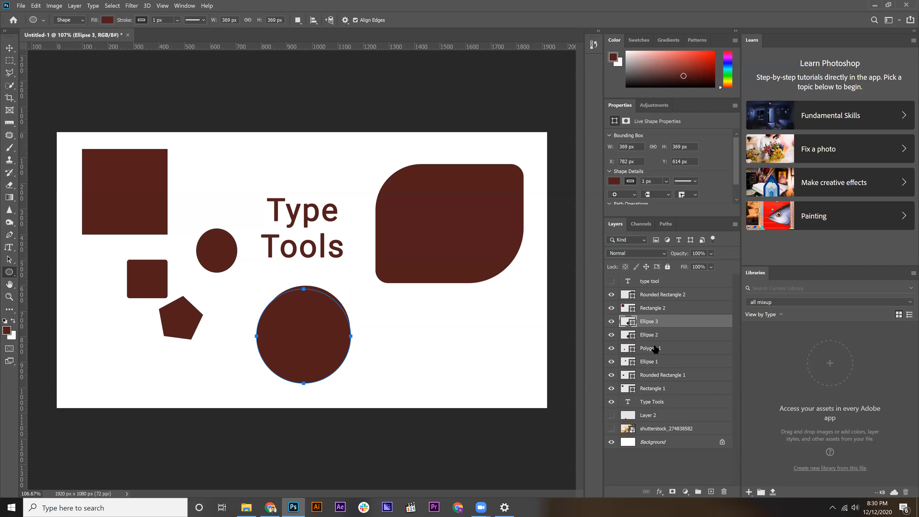
- Try clipping the Ellipse 3 layer to Ellipse 2 and undo the clipping mask
alt+click(655, 325)
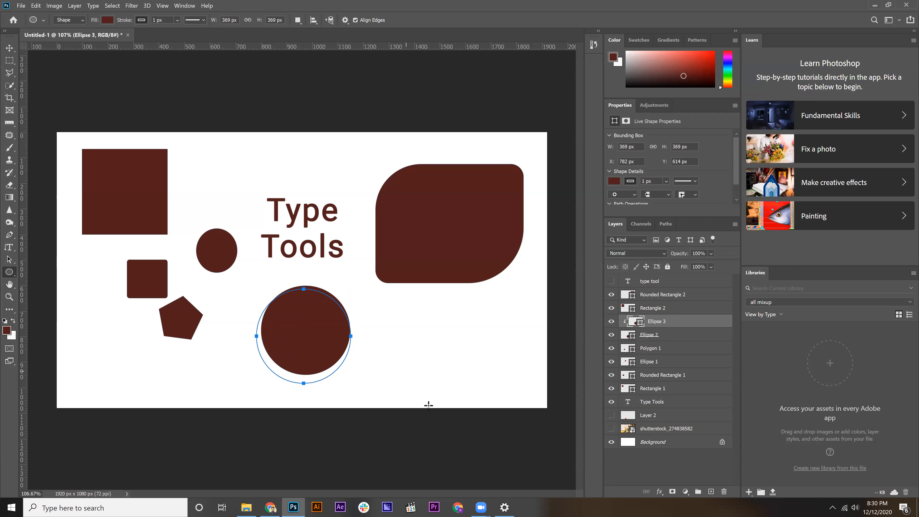
key(ctrl+z)
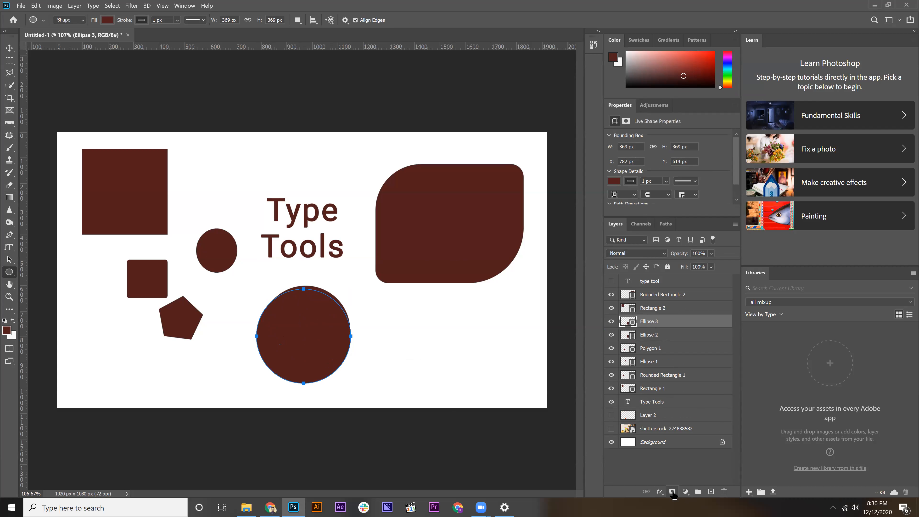
- Add a layer mask to Ellipse 2, load a circle's outline as a selection, and deselect it
click(650, 335)
click(674, 489)
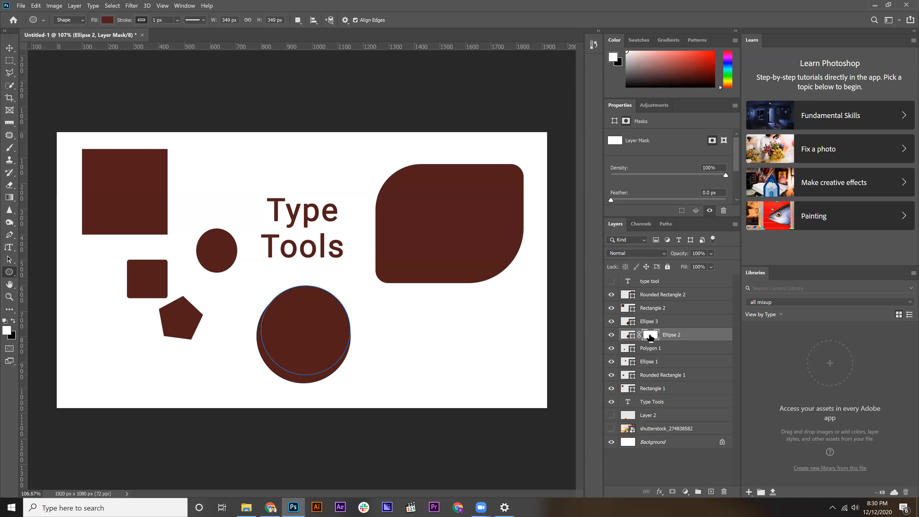
ctrl+click(630, 332)
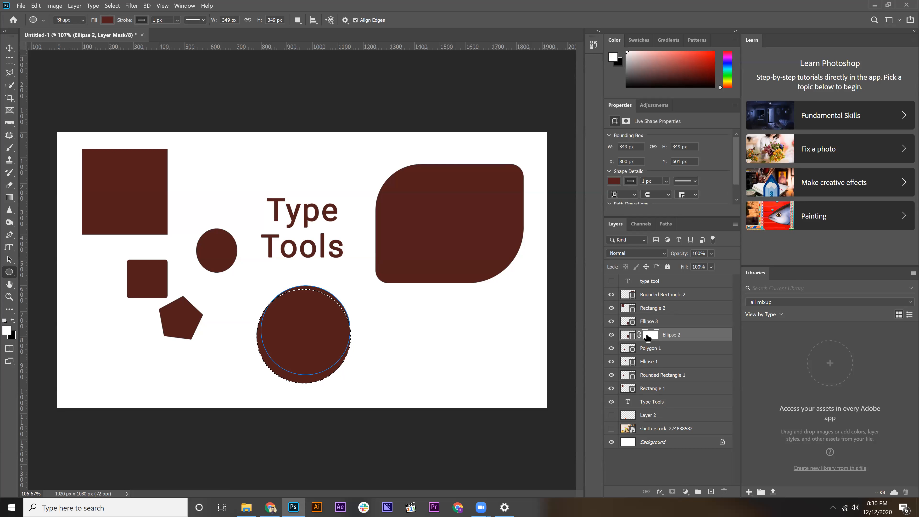
key(ctrl+d)
- Add a layer mask to Ellipse 3, cut Ellipse 2's shape out of it, hide Ellipse 2 and deselect
click(662, 322)
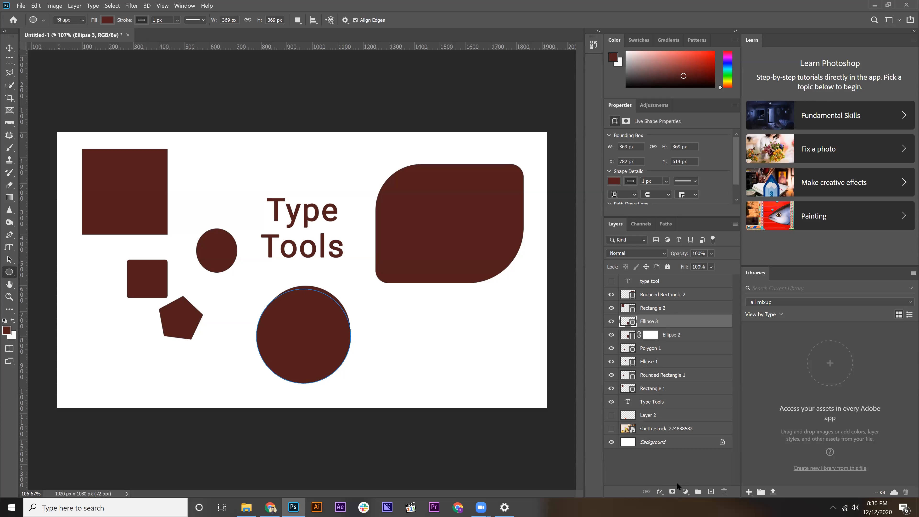
click(672, 491)
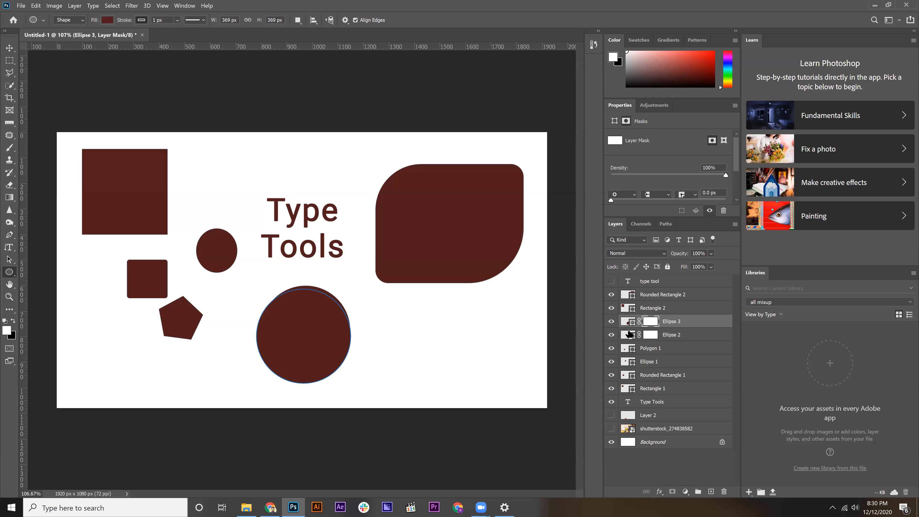
ctrl+click(630, 333)
key(Delete)
click(612, 334)
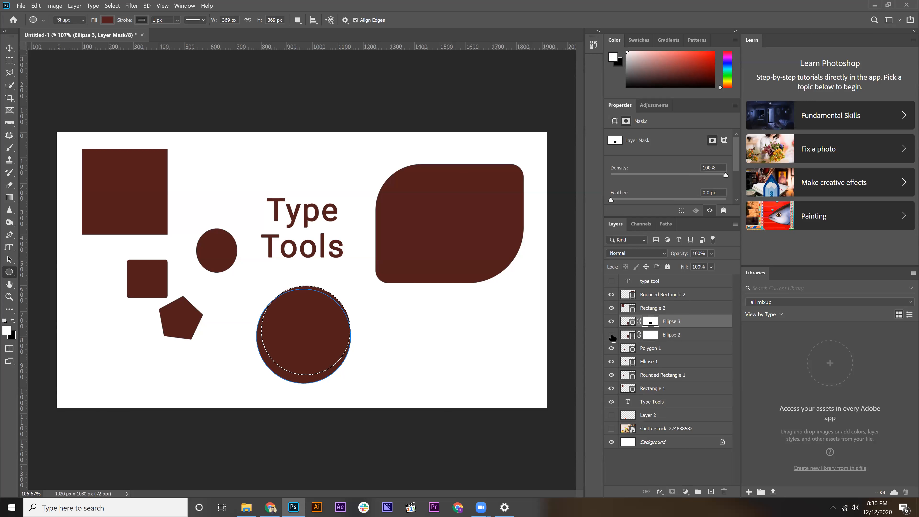
key(ctrl+d)
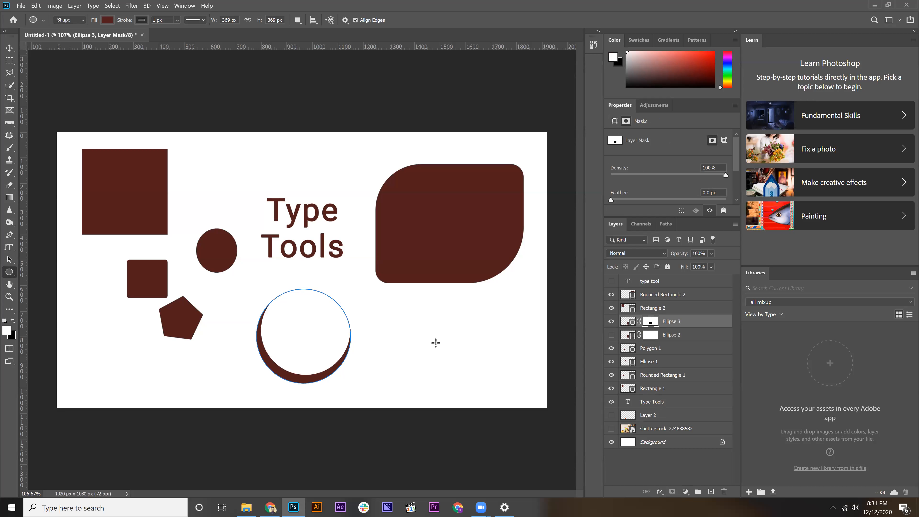
- Clear the layer selection and delete the hidden Ellipse 2 layer
click(687, 454)
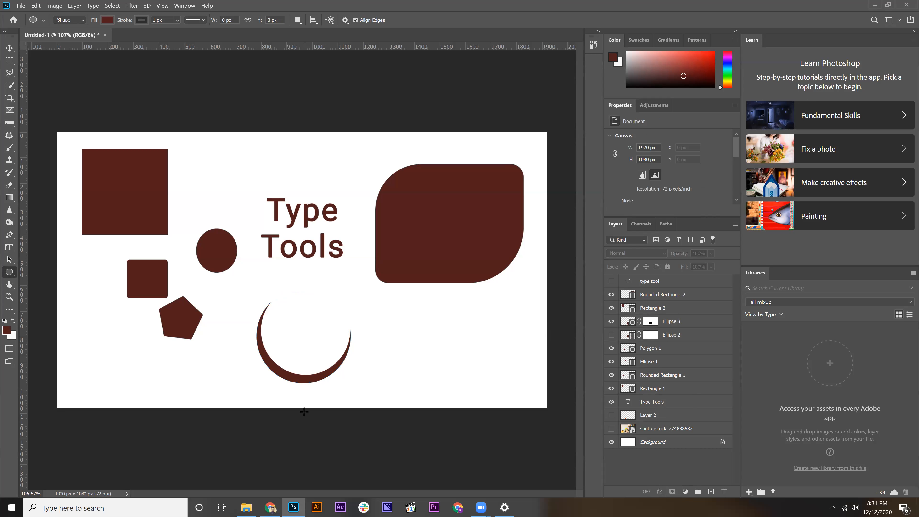
click(687, 338)
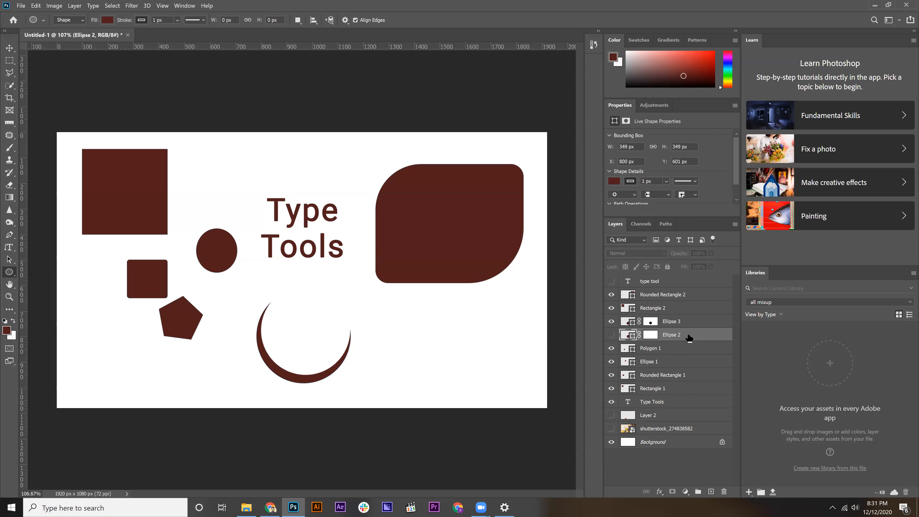
key(Delete)
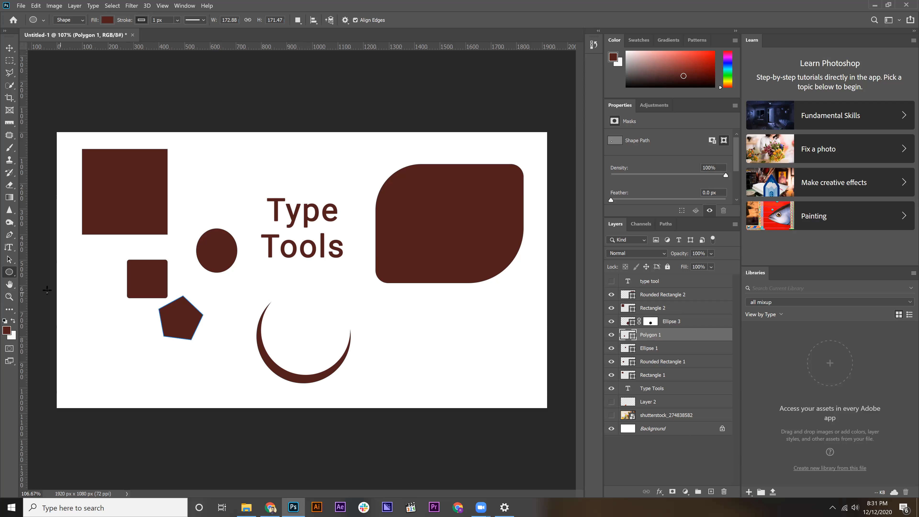
- Draw a pentagon about 244 × 246 px inside the crescent with the Polygon tool
right_click(13, 276)
click(50, 301)
drag(208, 158, 338, 340)
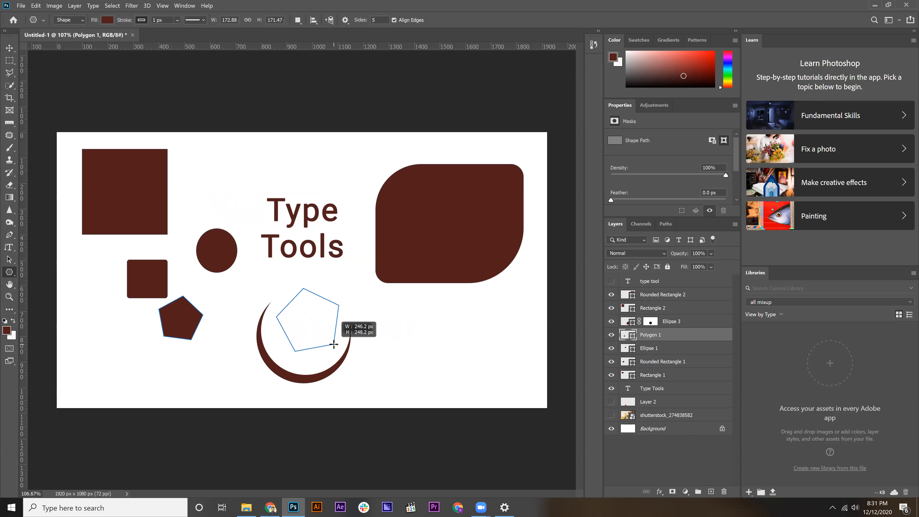
drag(333, 344, 334, 344)
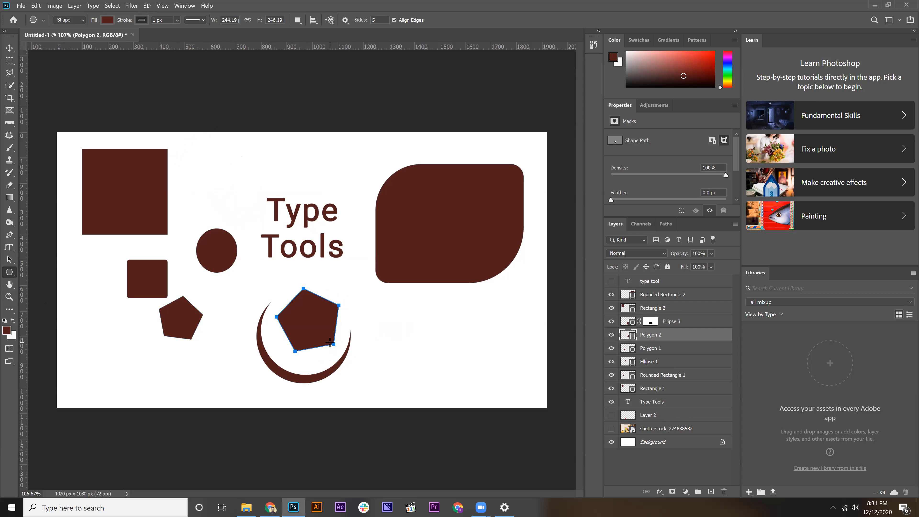
click(44, 20)
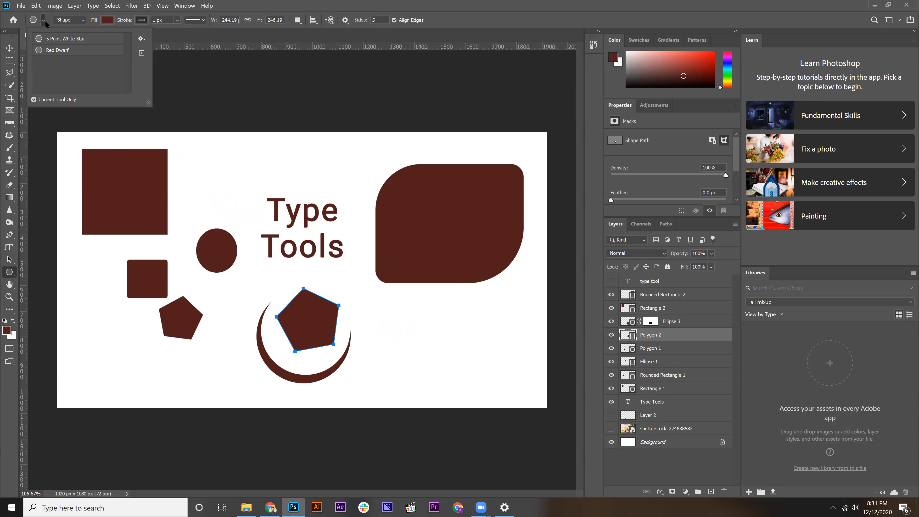
click(44, 21)
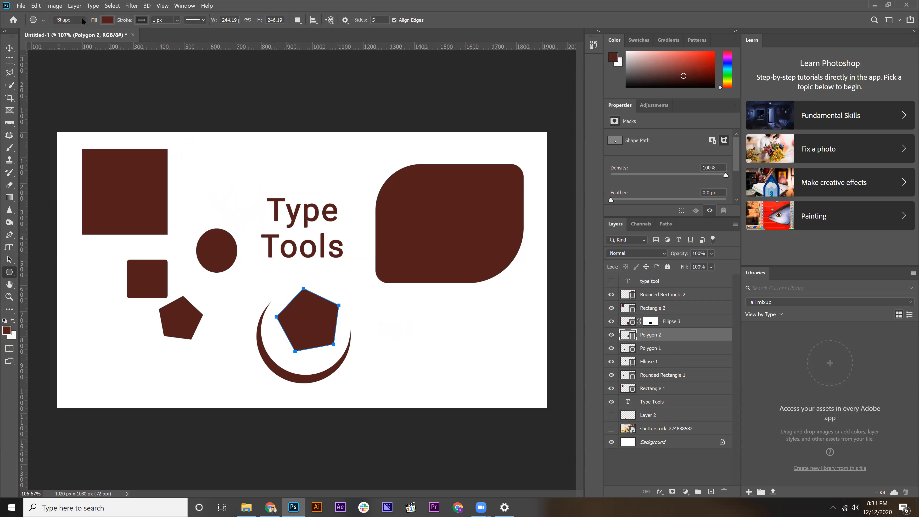
click(82, 19)
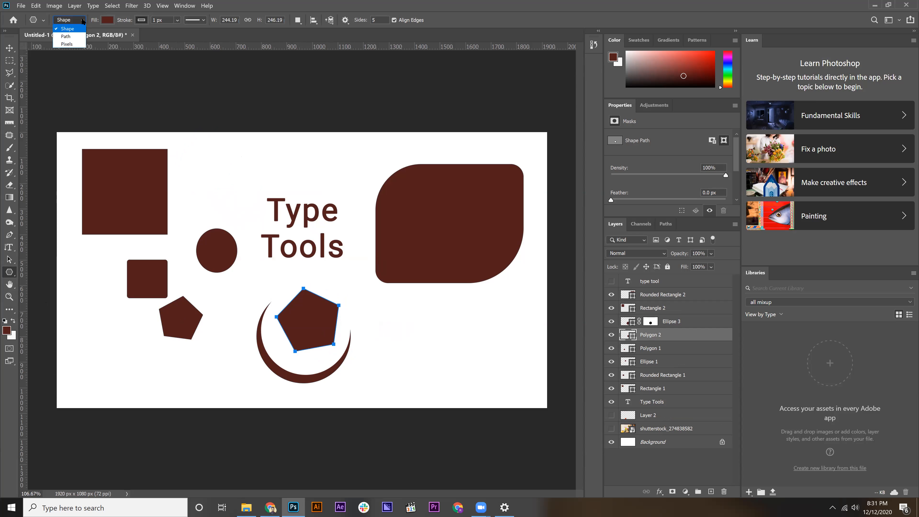
click(356, 24)
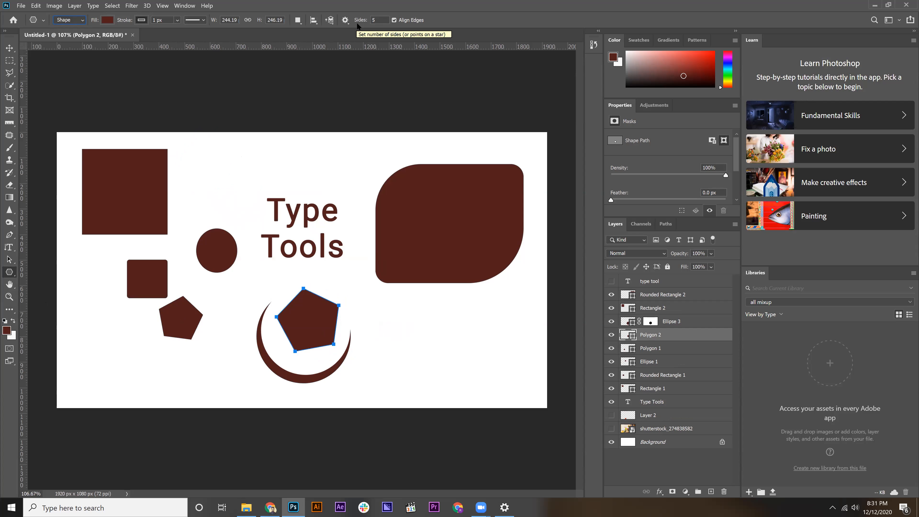
- Set the Polygon tool to 10 sides, try a small polygon inside the crescent and delete the trial polygons
click(373, 20)
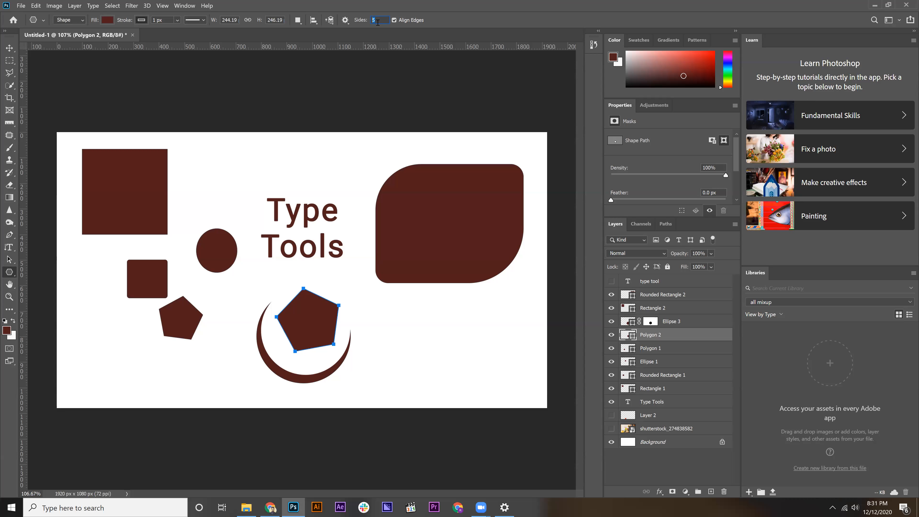
mouse_move(363, 24)
mouse_down()
mouse_move(381, 24)
mouse_move(367, 27)
mouse_up()
key(Delete)
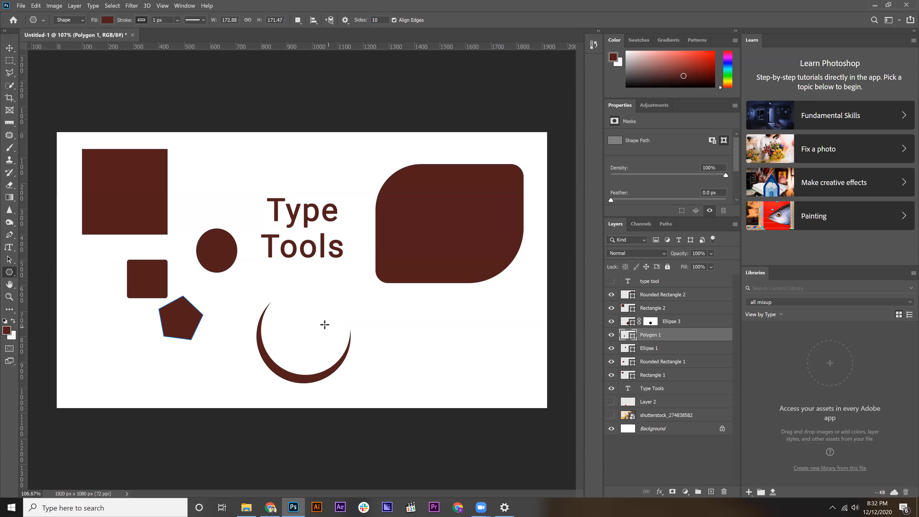
drag(297, 311, 309, 324)
key(Delete)
- Examine the Custom Shape tool's preset groups, including Leaf Trees, Wild Animals and Flowers
right_click(7, 270)
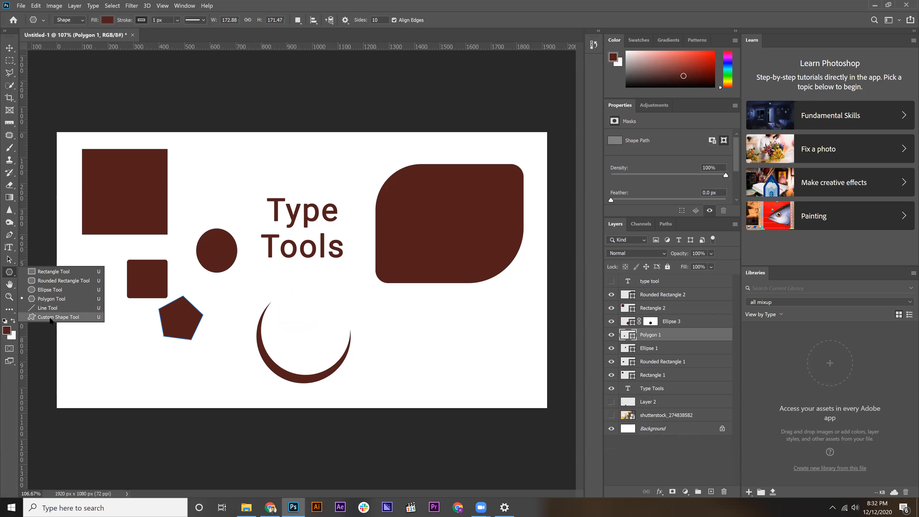
click(52, 318)
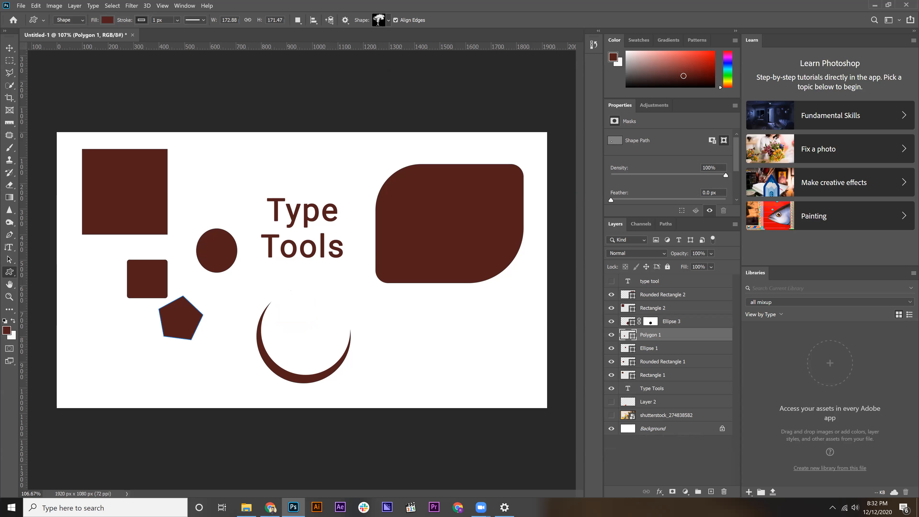
click(389, 21)
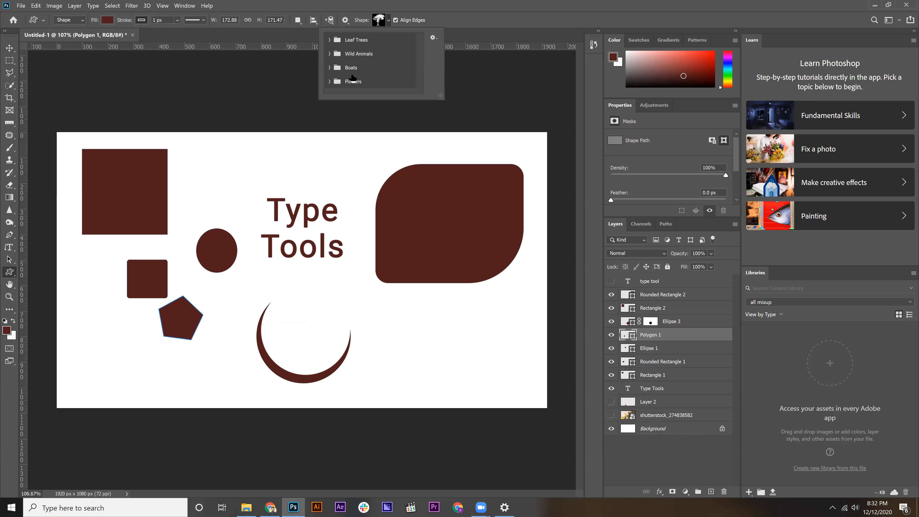
click(329, 40)
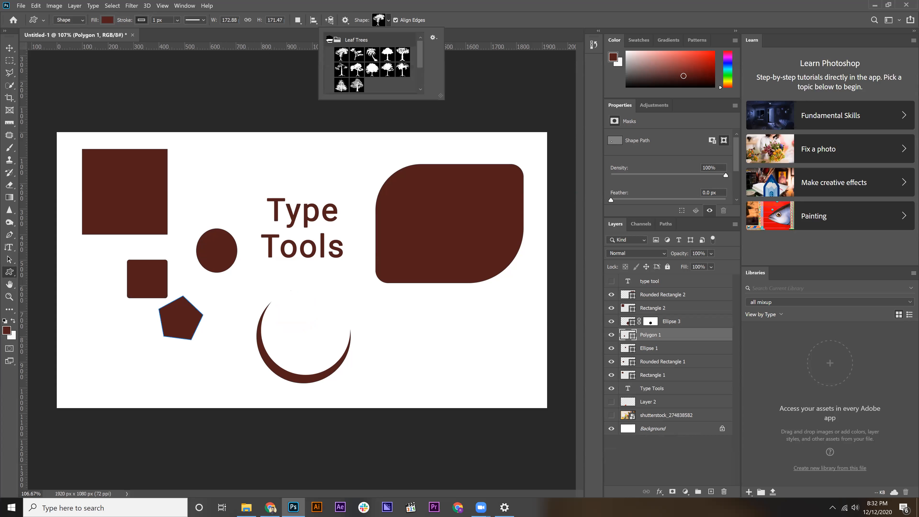
click(329, 40)
click(329, 53)
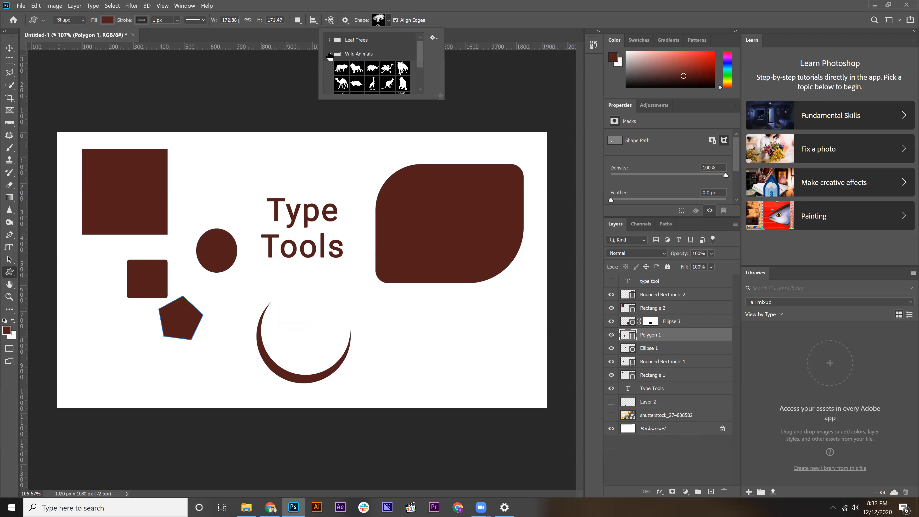
scroll(366, 69, down, 1)
scroll(366, 69, up, 1)
click(330, 54)
click(329, 81)
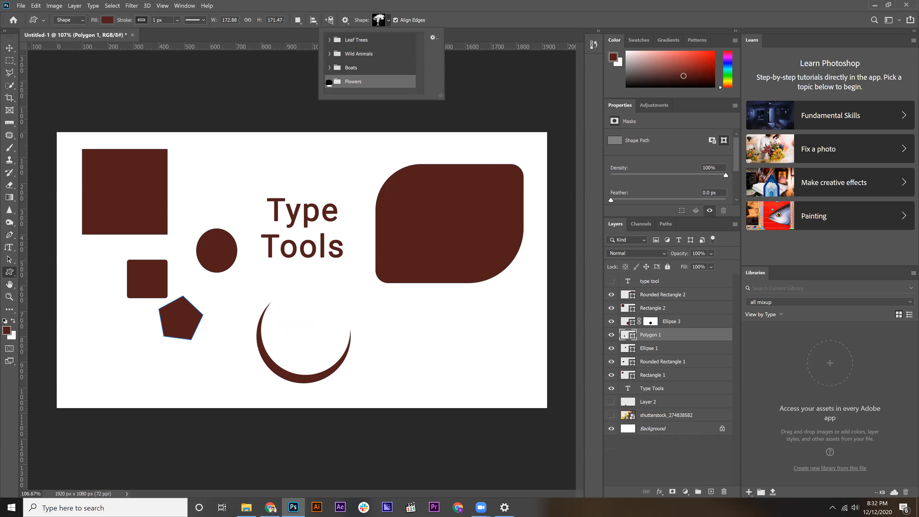
scroll(350, 82, down, 1)
click(330, 43)
click(388, 20)
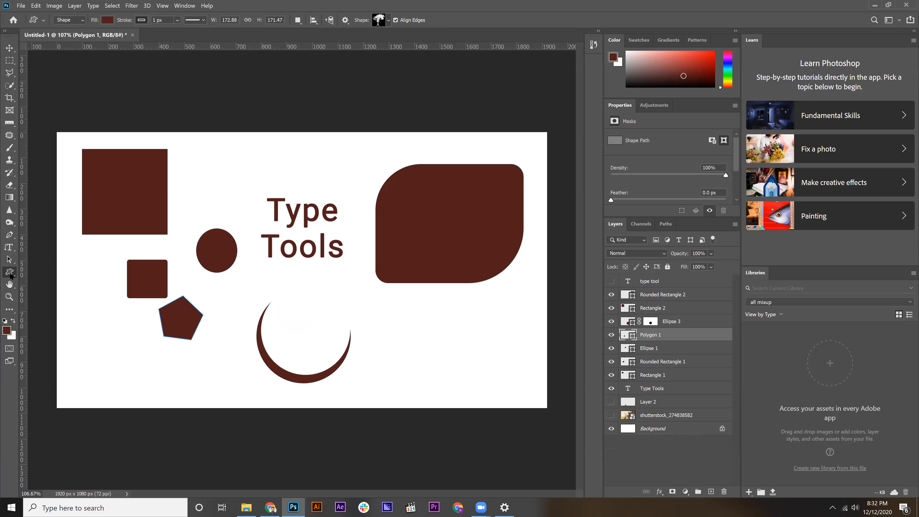
- Switch to Chrome and search Google for "star png"
click(270, 507)
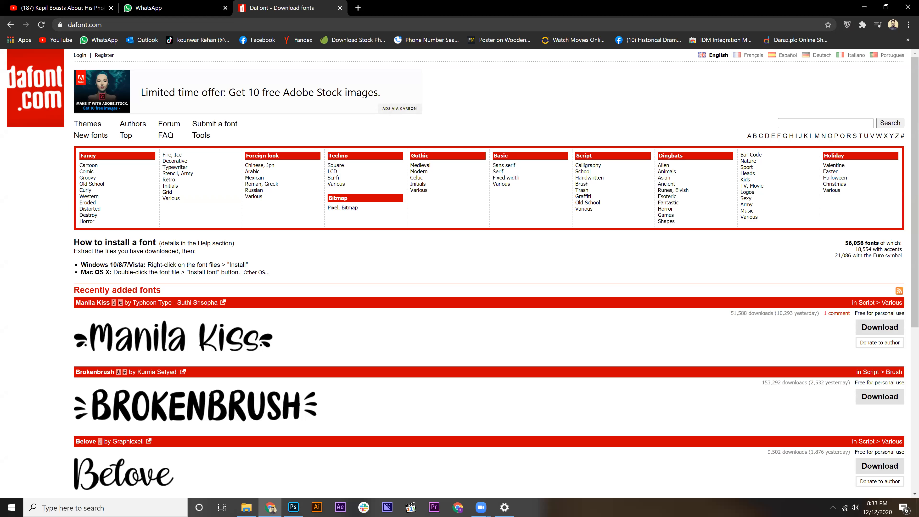
click(121, 25)
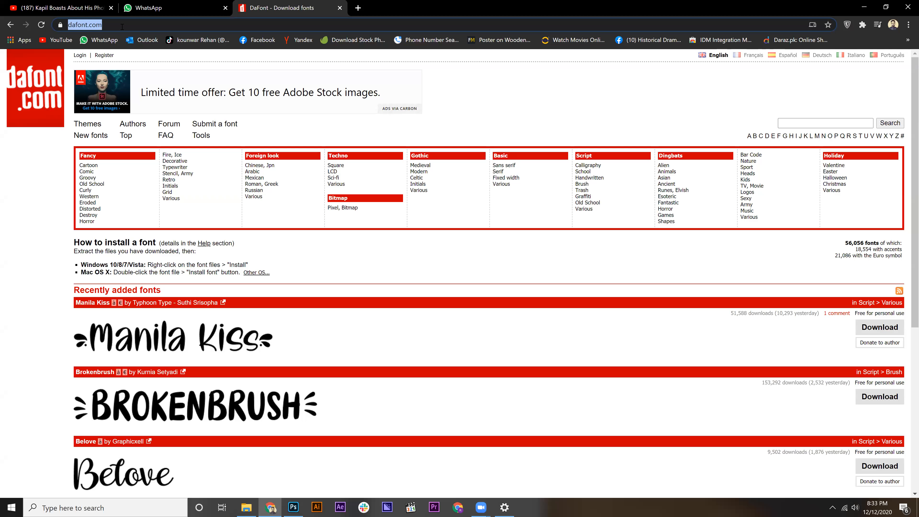
text(star p)
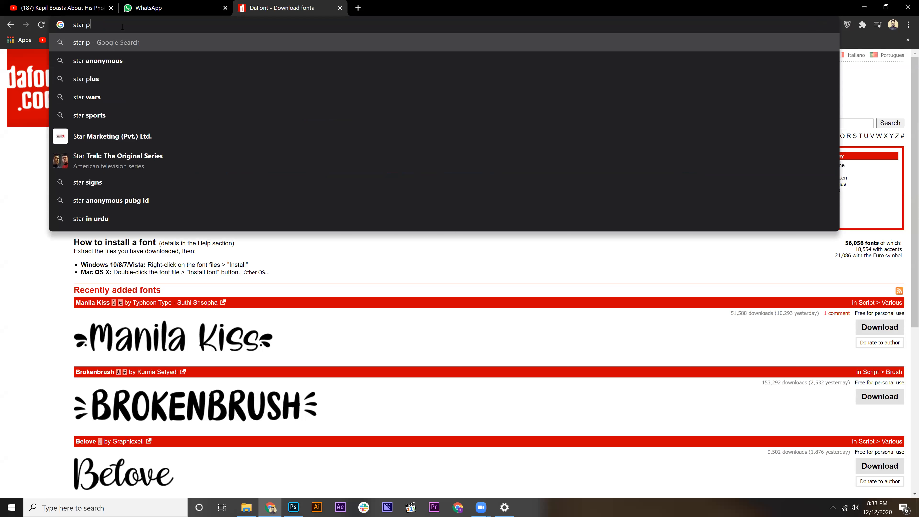
text(ng)
key(Return)
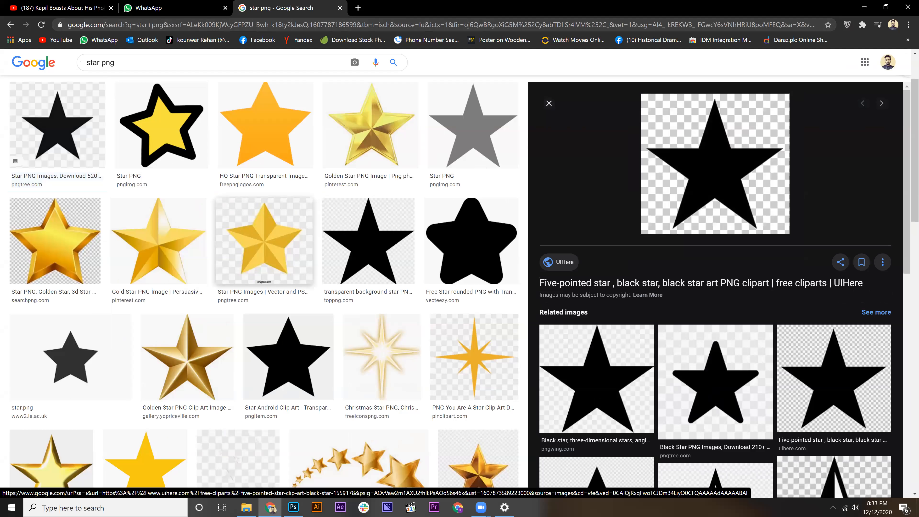
- Save the faceted gold star image from the image results and place it in the Photoshop document
click(144, 228)
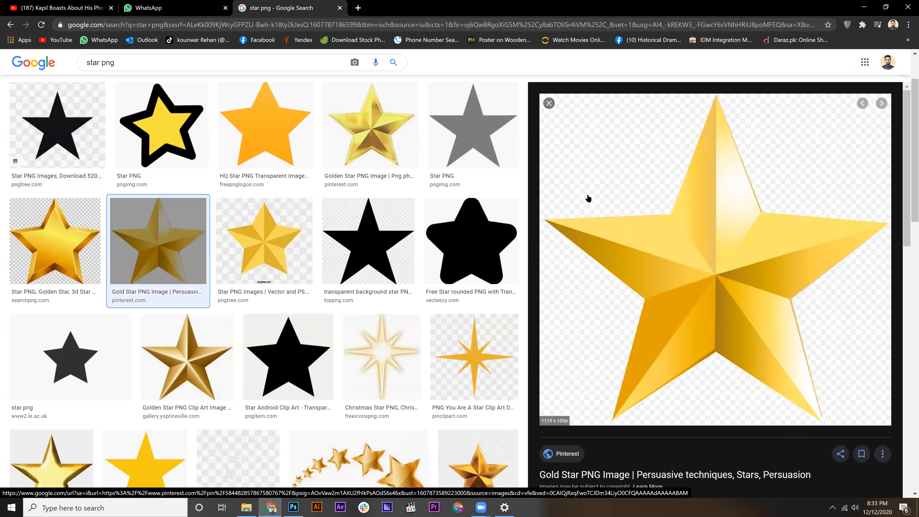
right_click(787, 349)
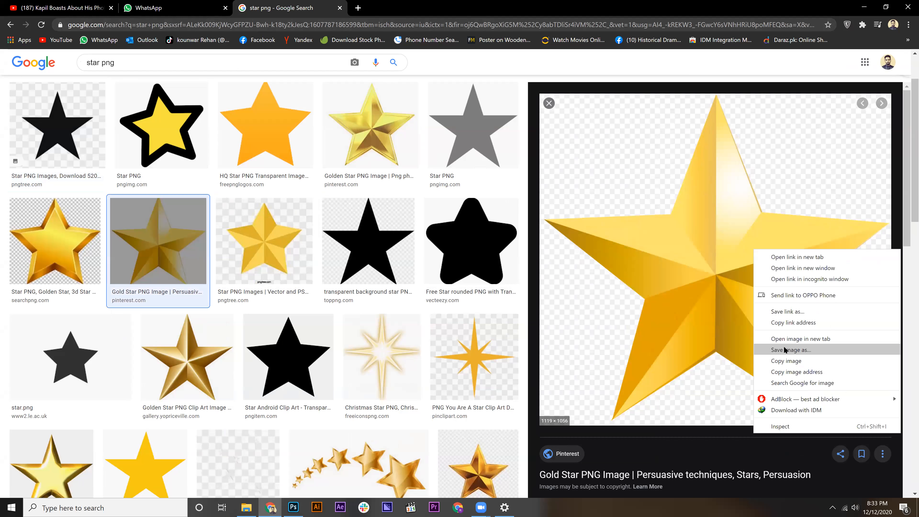
key(Return)
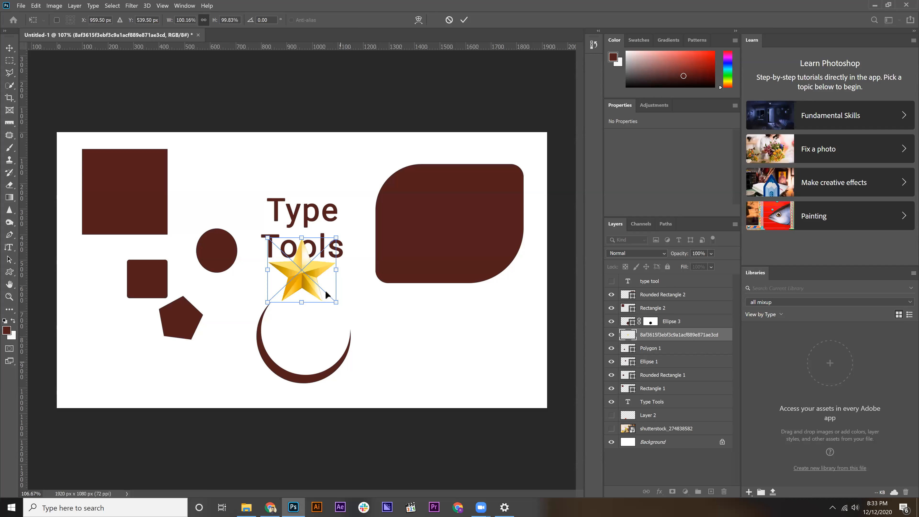
- Scale the placed gold star to about 72% and position it inside the crescent
drag(318, 288, 329, 344)
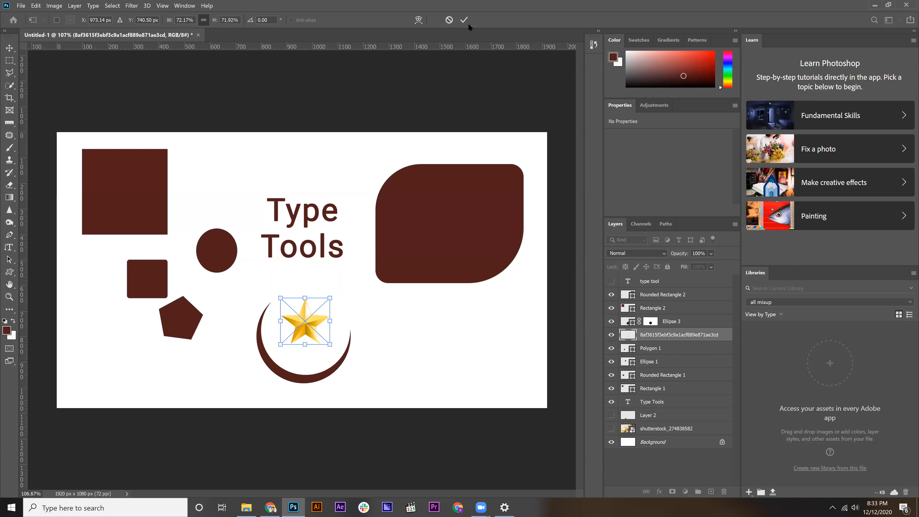
key(Return)
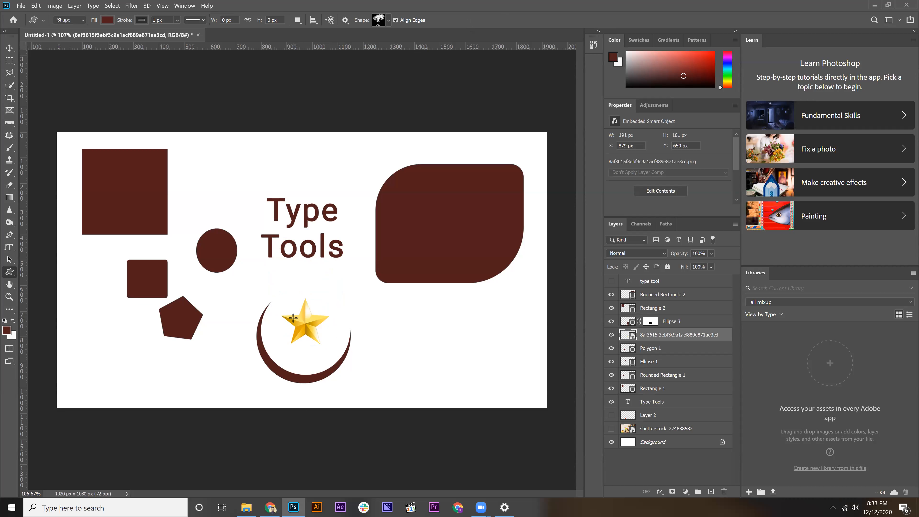
key(v)
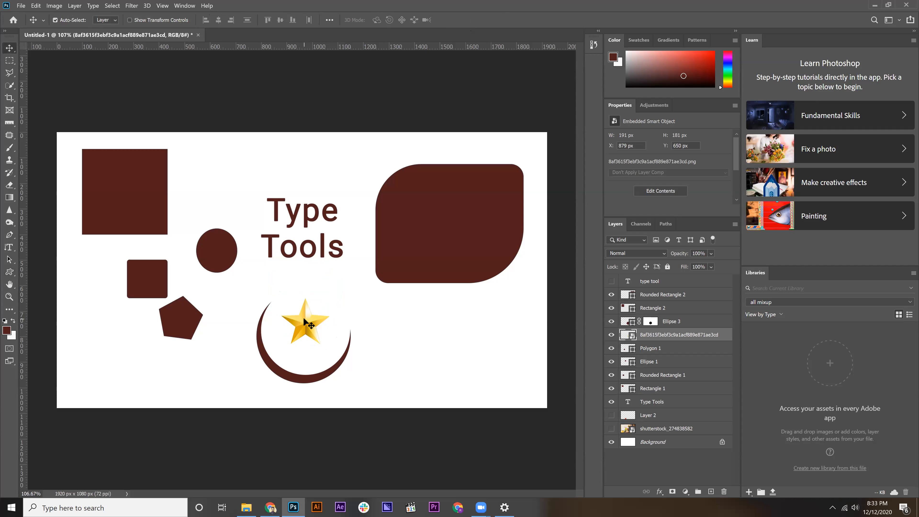
drag(303, 317, 303, 339)
- Bring the star's layer to the top of the stack, moving the star over the large rounded shape and back into the crescent
drag(675, 335, 671, 278)
drag(321, 345, 444, 230)
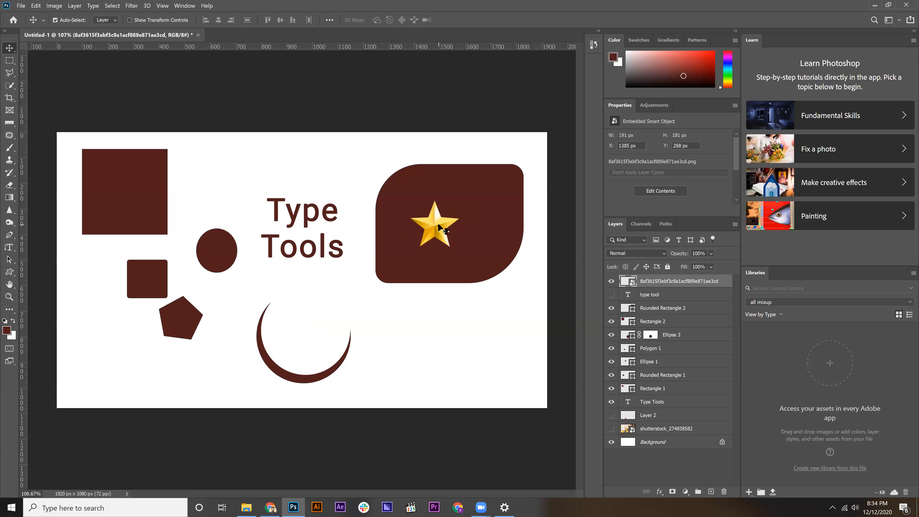
drag(437, 227, 306, 322)
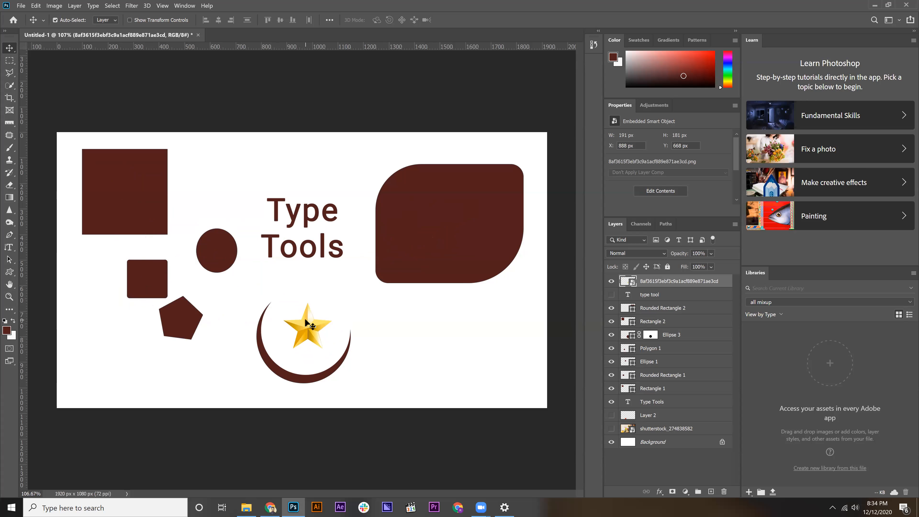
- Switch to Chrome, preview the flat orange star and search Google Images for "star jpg"
click(279, 505)
scroll(159, 152, up, 2)
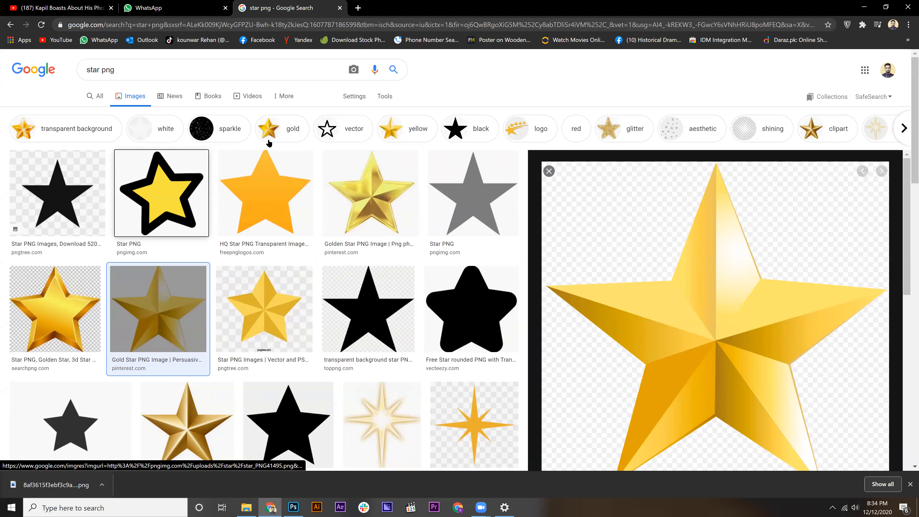
click(267, 154)
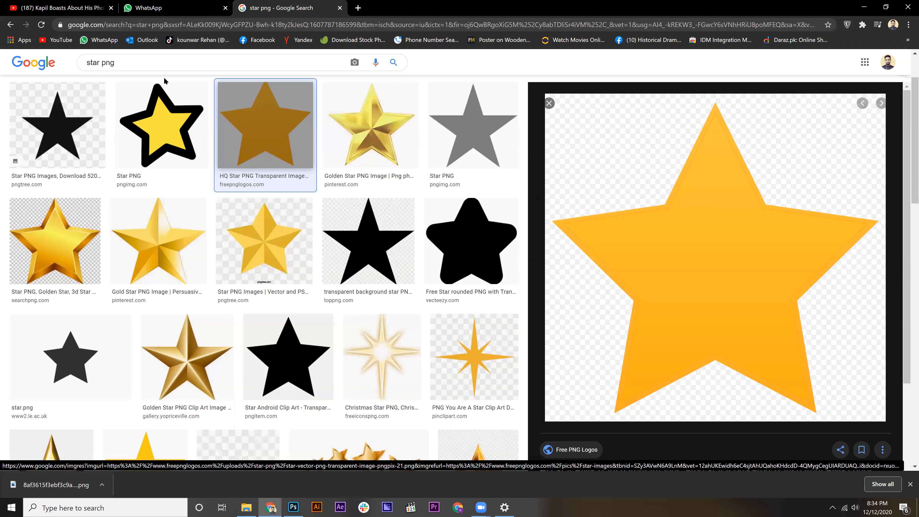
key(BackSpace)
key(BackSpace)
key(BackSpace)
text(jp)
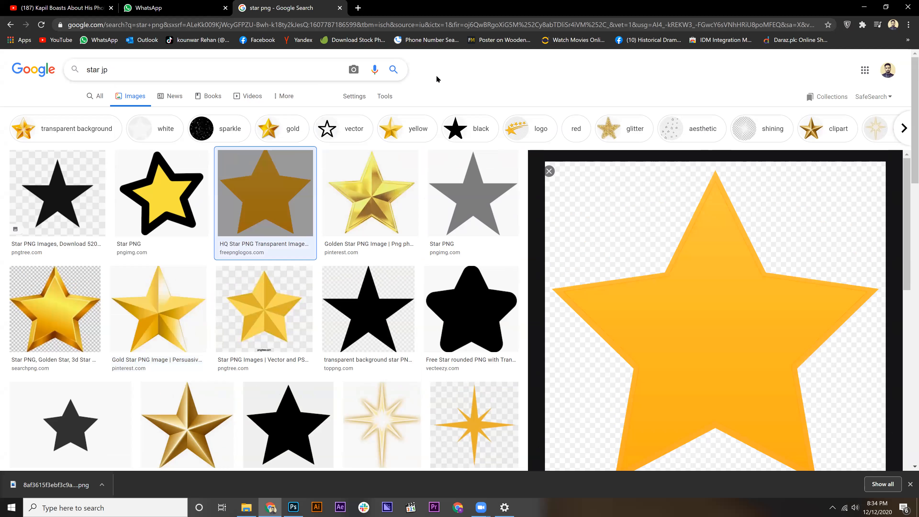
text(g)
key(Return)
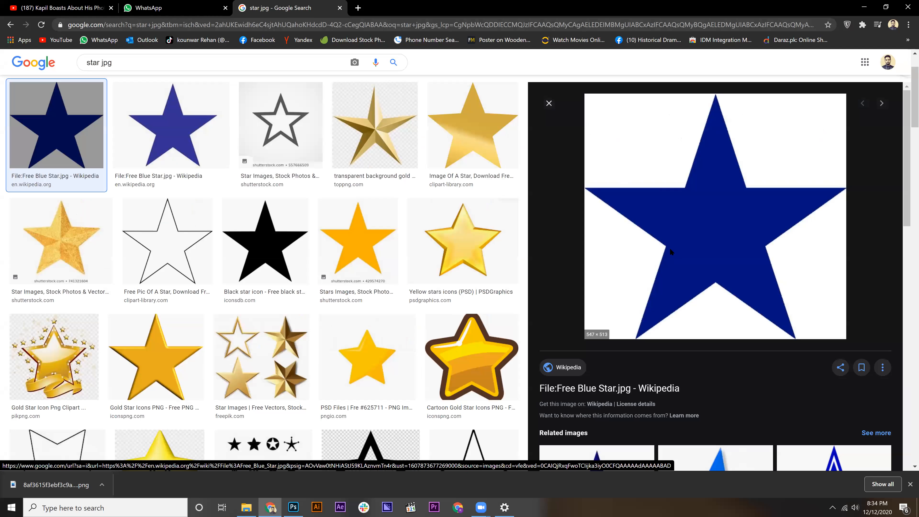
- Save the Free_Blue_Star JPG from the image results and place it in the Photoshop document at full size
key(Return)
drag(54, 484, 434, 251)
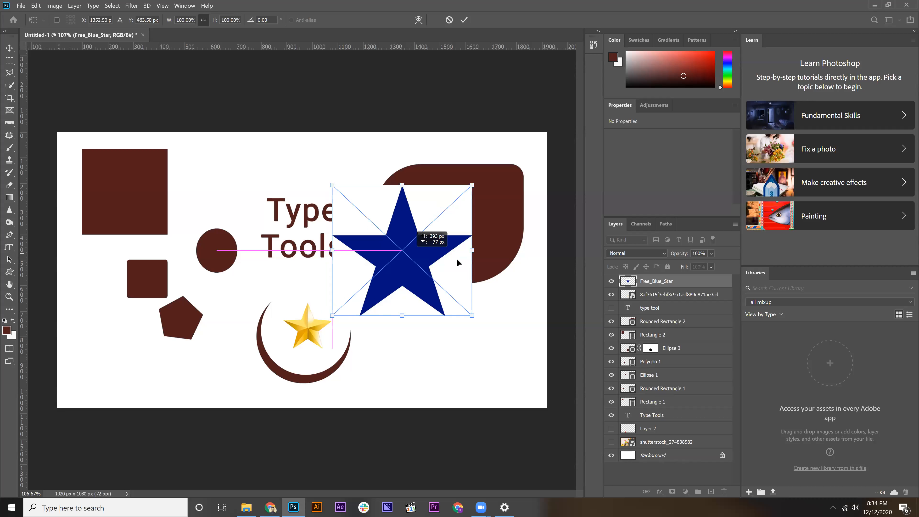
click(465, 20)
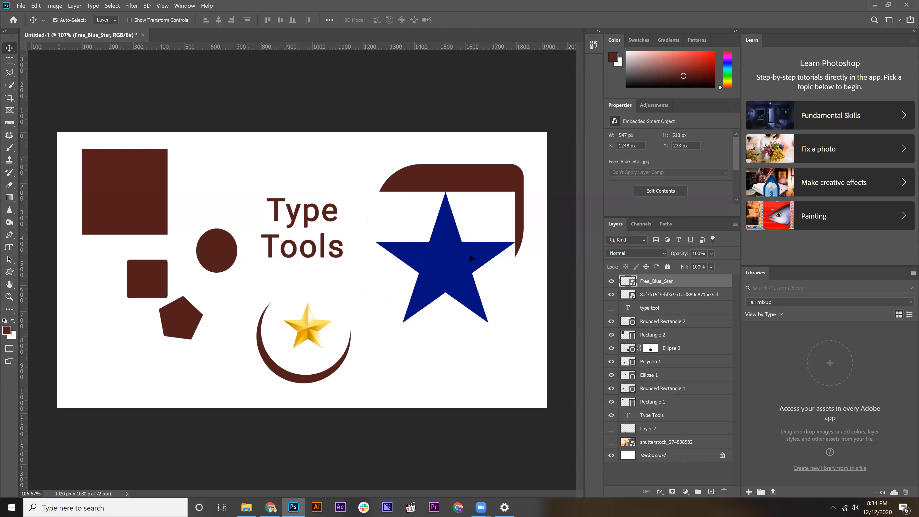
- Move the blue star around over the large rounded shape and the title, nudging the gold star inside the crescent
drag(470, 257, 498, 251)
drag(468, 252, 471, 290)
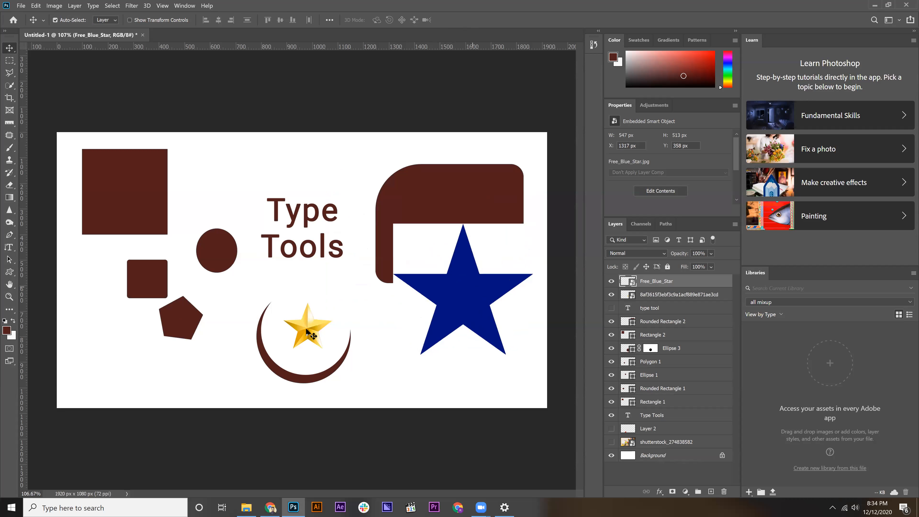
drag(300, 332, 324, 350)
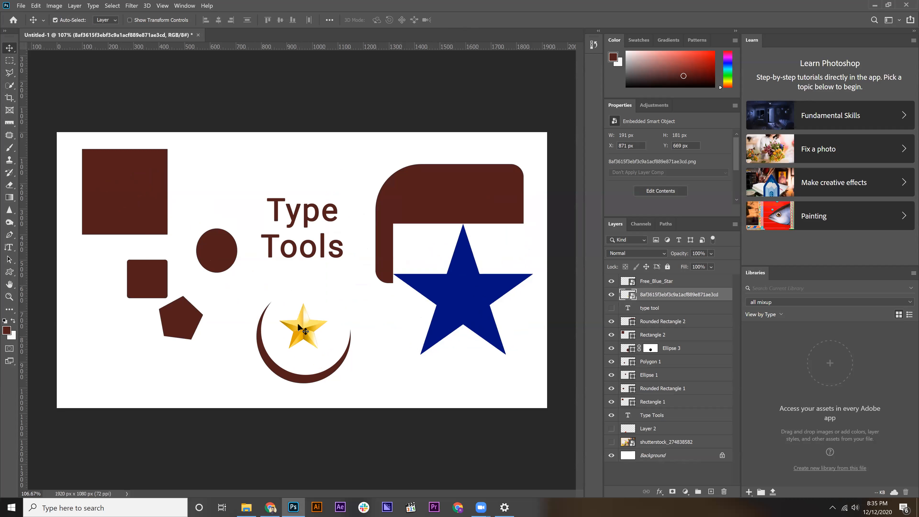
drag(310, 332, 316, 332)
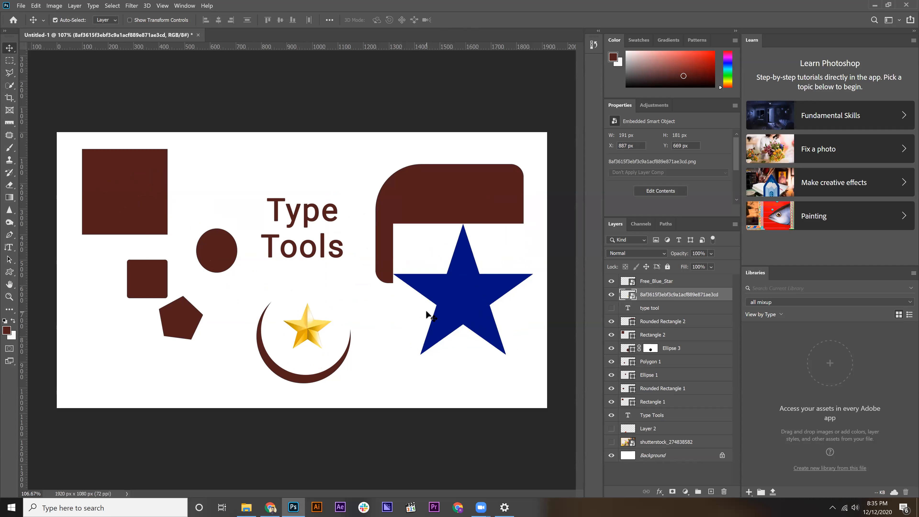
drag(461, 284, 369, 239)
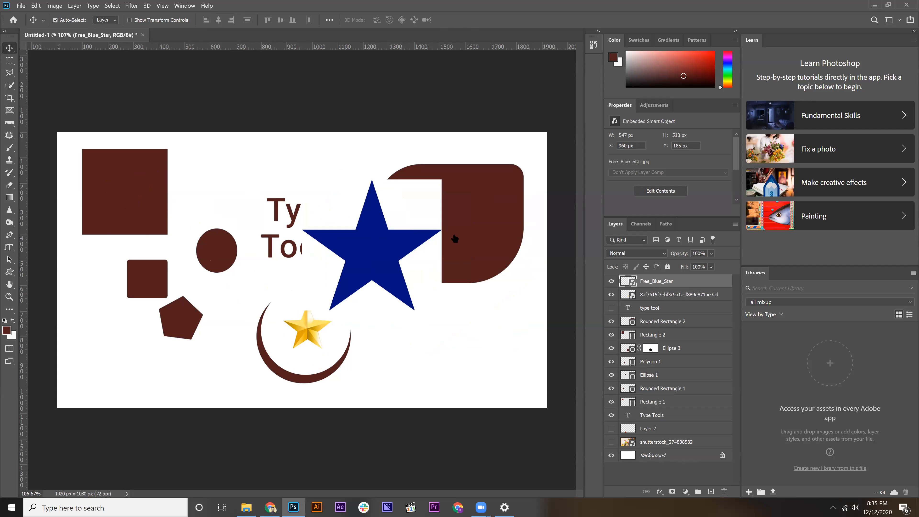
- Open the placed blue star's contents for editing and unlock its background layer
double_click(362, 222)
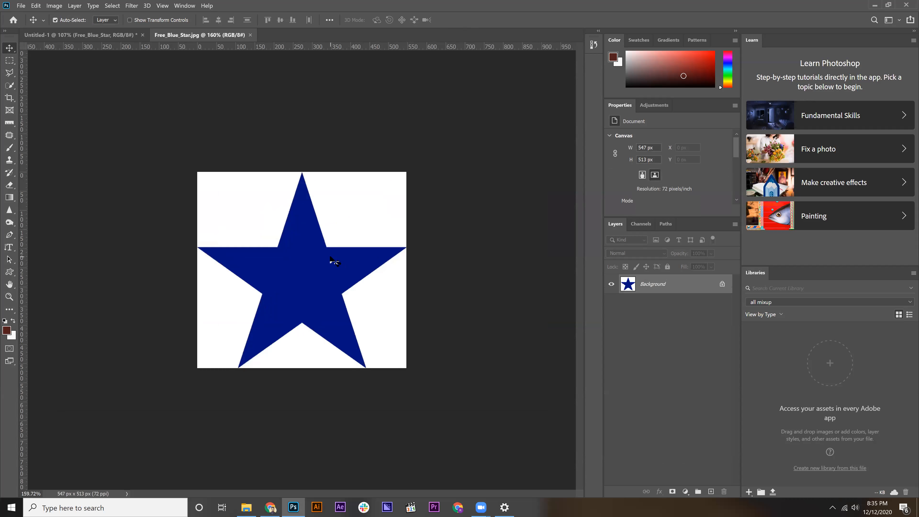
scroll(334, 260, up, 4)
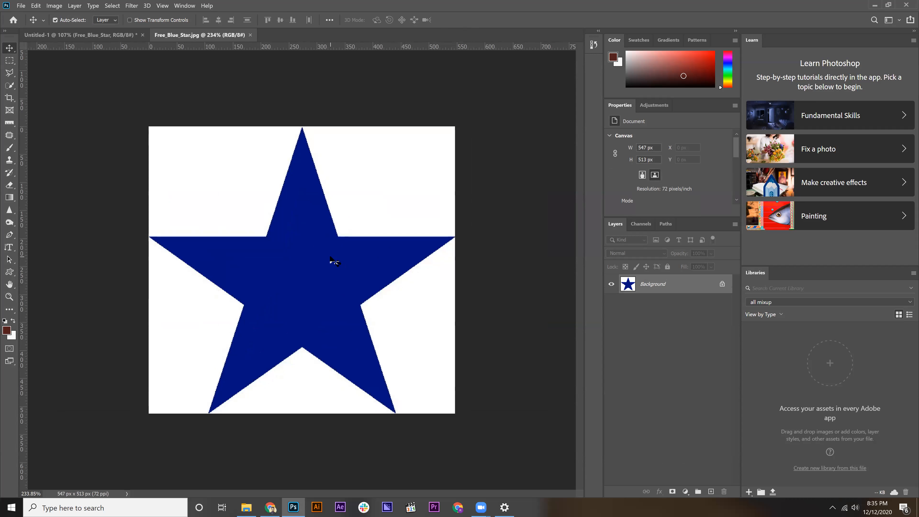
click(723, 284)
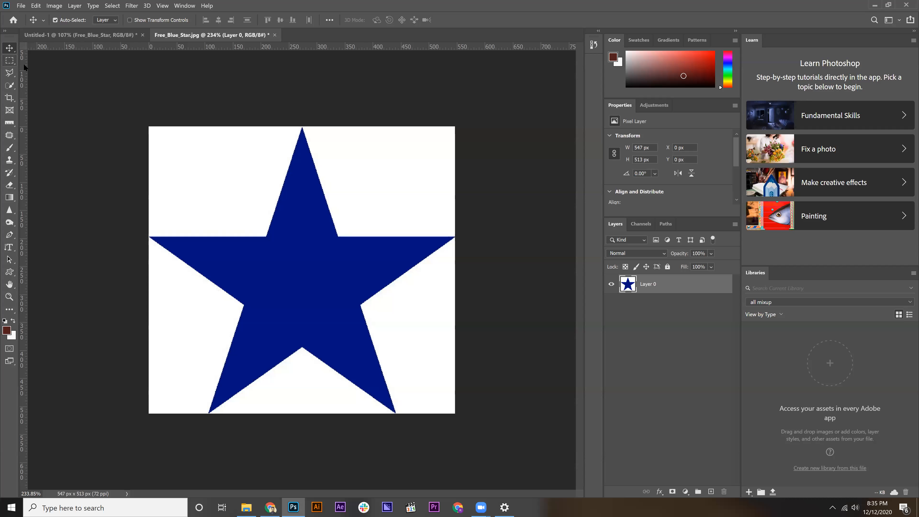
- Select the white areas around the blue star with the Quick Selection tool, delete them and clear the selection
click(9, 85)
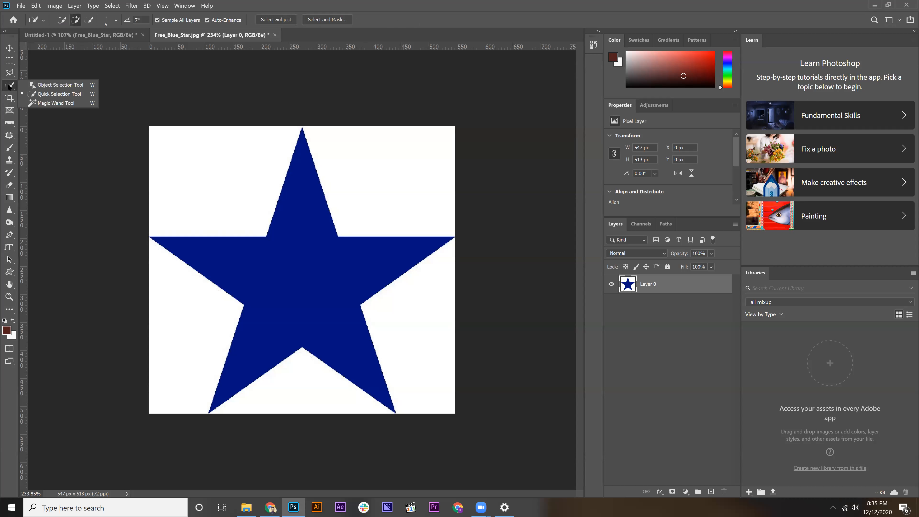
click(47, 95)
click(226, 159)
mouse_move(453, 310)
mouse_down()
mouse_move(435, 304)
mouse_move(449, 364)
mouse_move(379, 393)
mouse_move(305, 403)
mouse_move(227, 392)
mouse_move(165, 321)
mouse_up()
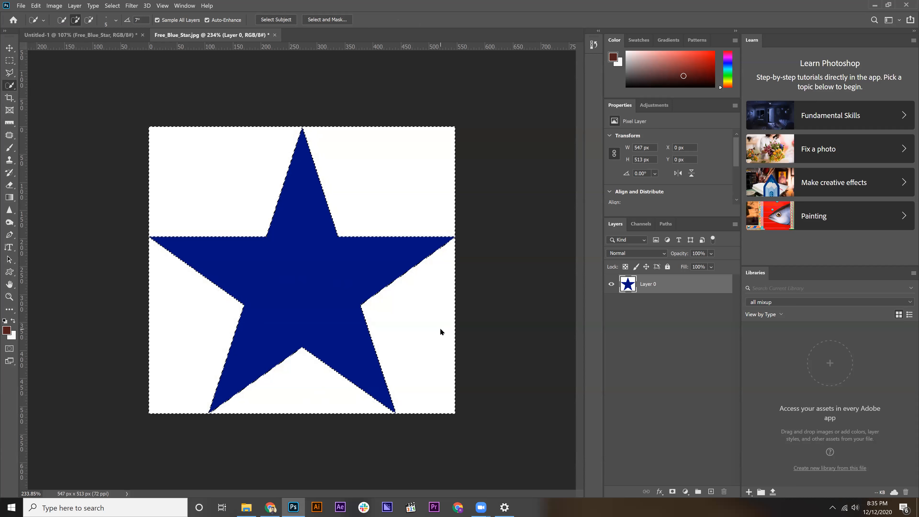
key(Delete)
key(ctrl+d)
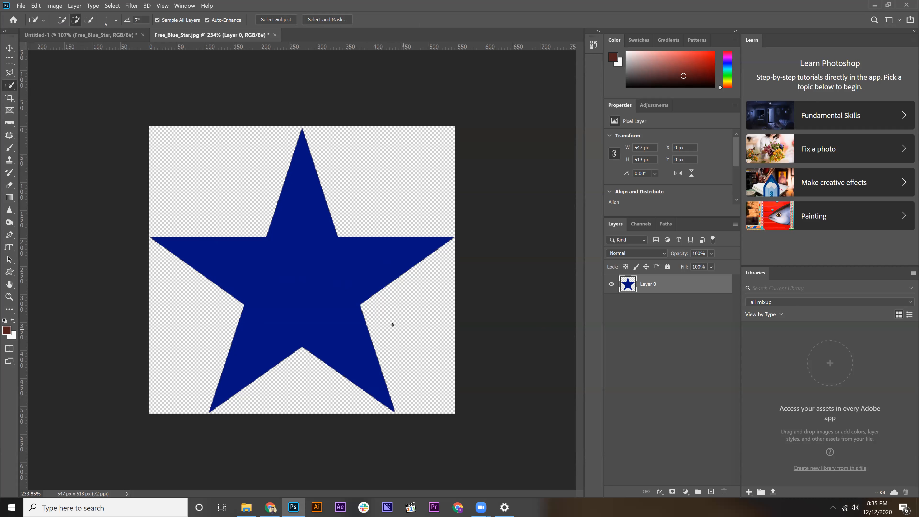
- Save the cut-out star to the desktop as a PNG named Blue_Star, using the large file size option
click(21, 6)
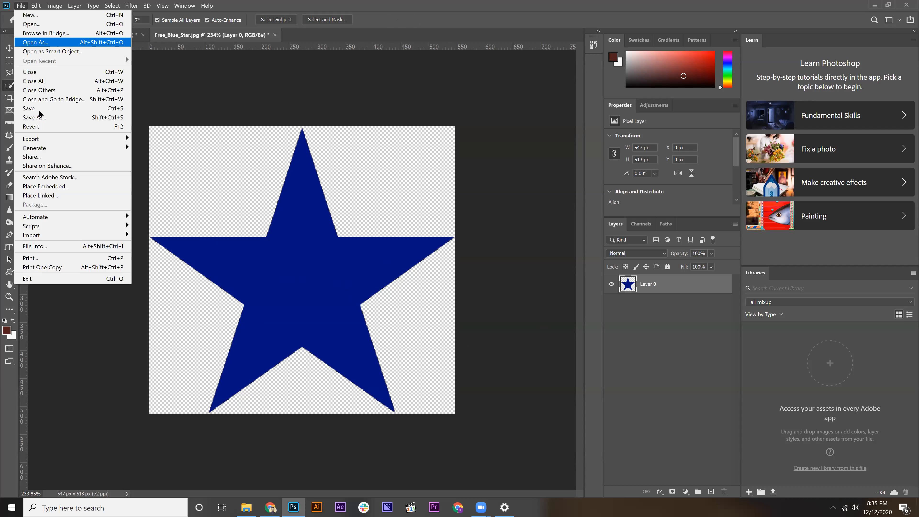
click(55, 117)
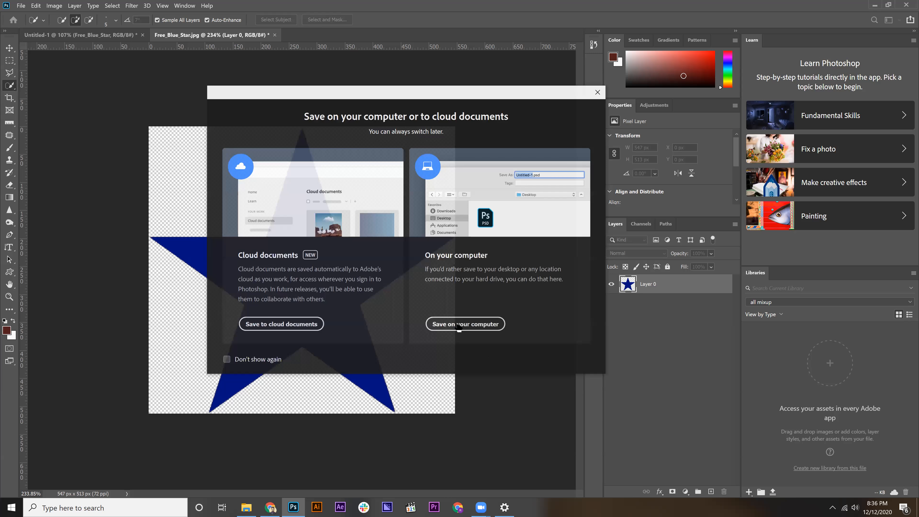
click(459, 325)
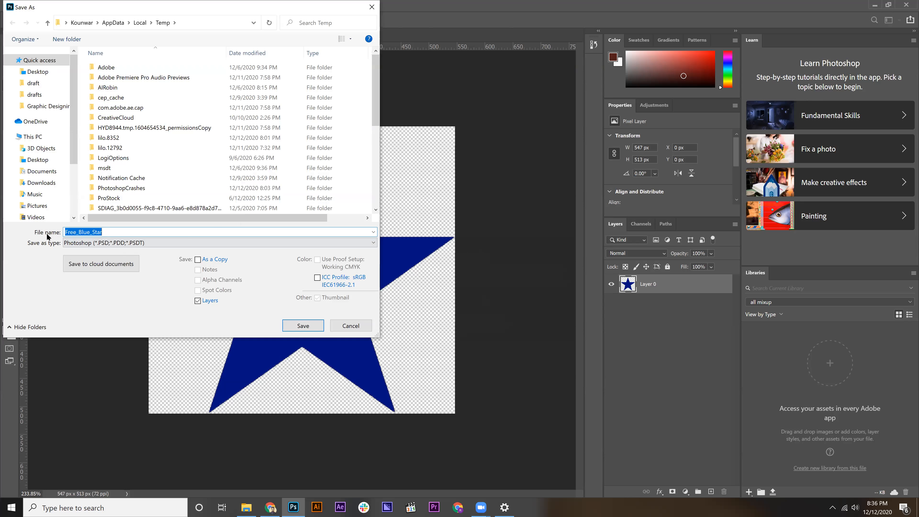
text(Blue_Star)
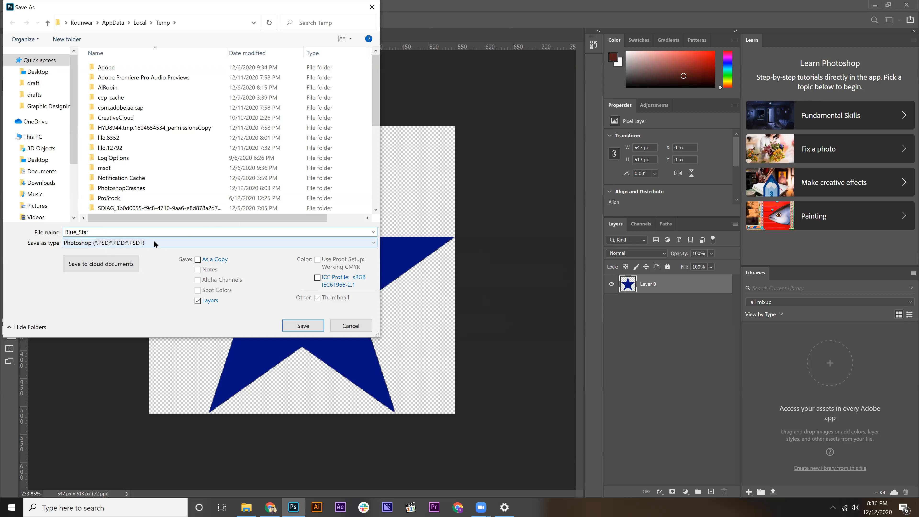
click(154, 242)
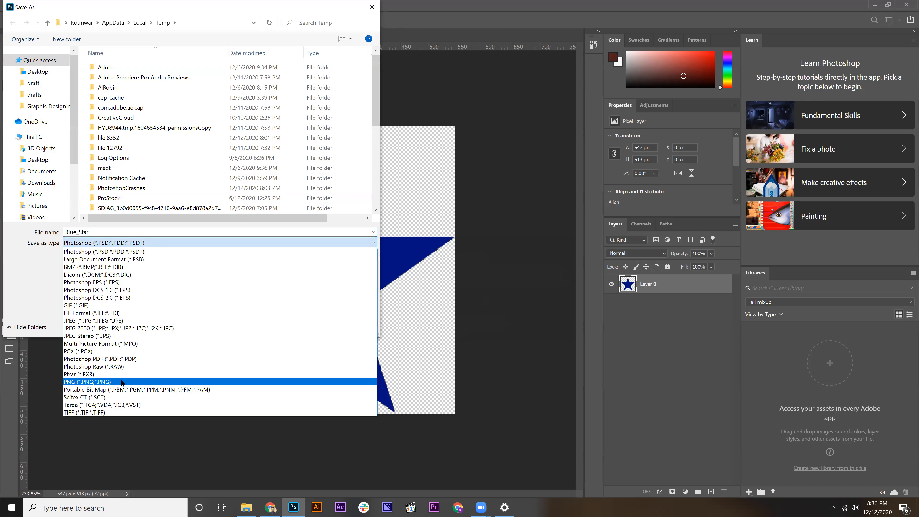
click(133, 380)
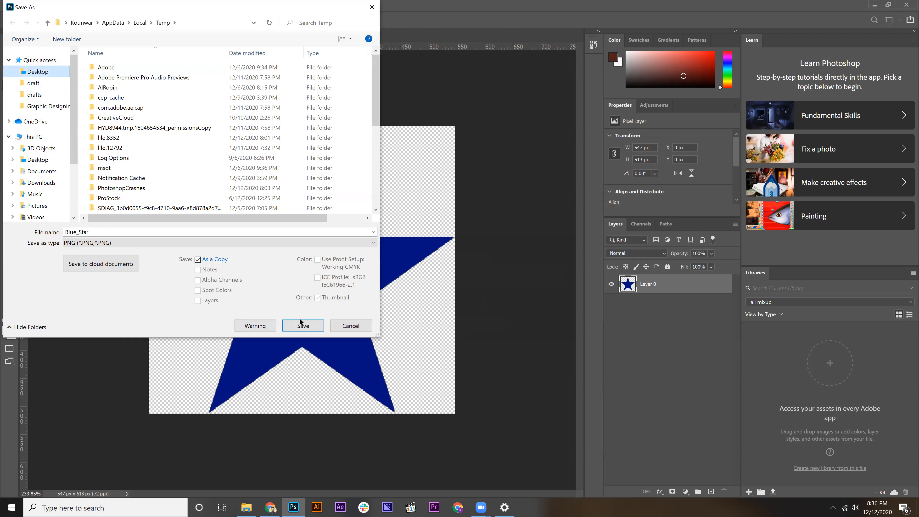
click(302, 325)
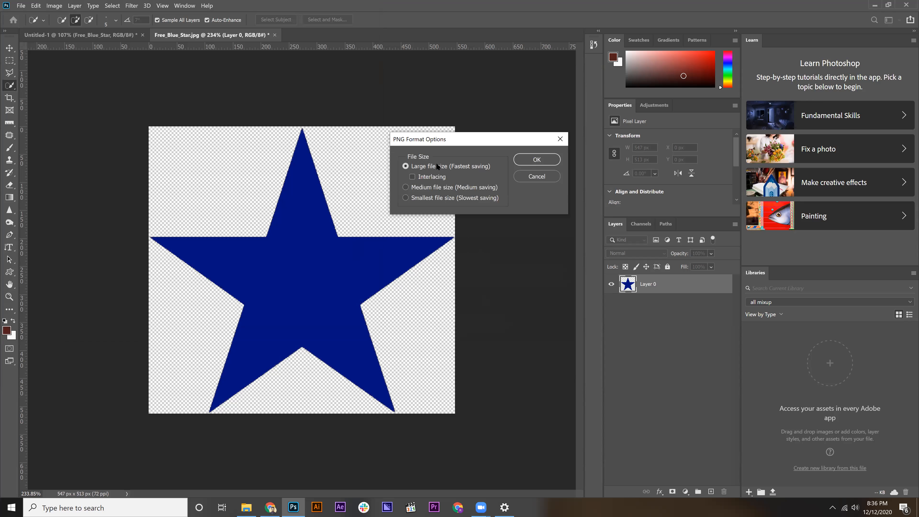
click(533, 160)
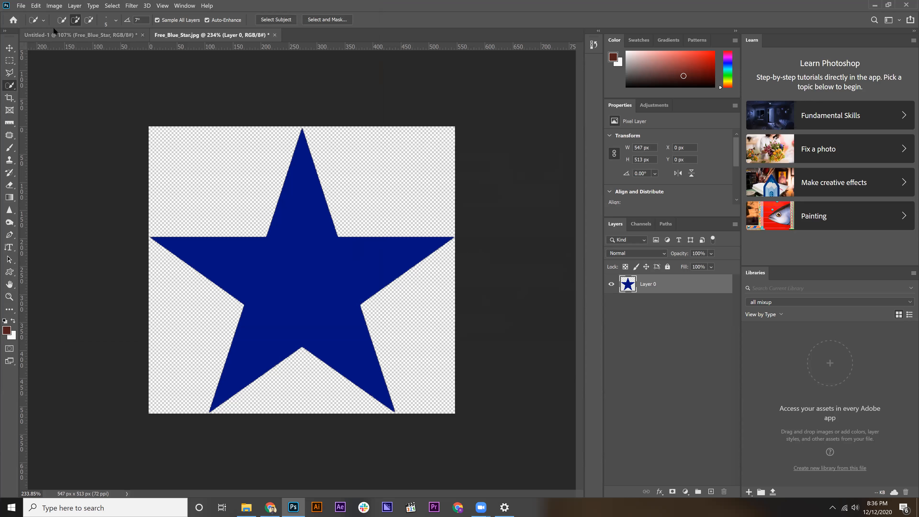
- Save the cut-out star to the desktop as a JPEG named Blue_Star, at maximum quality with the Baseline ("Standard") format
click(20, 6)
click(43, 121)
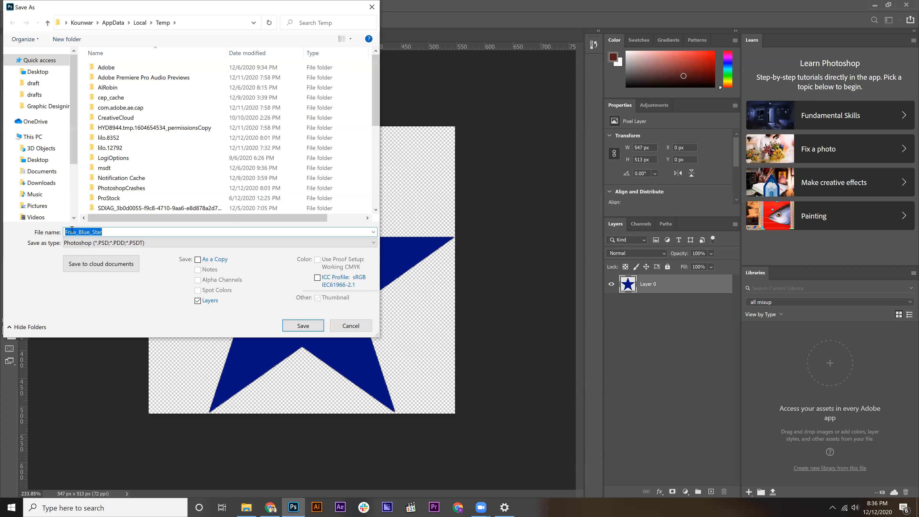
drag(78, 231, 29, 229)
key(BackSpace)
click(97, 244)
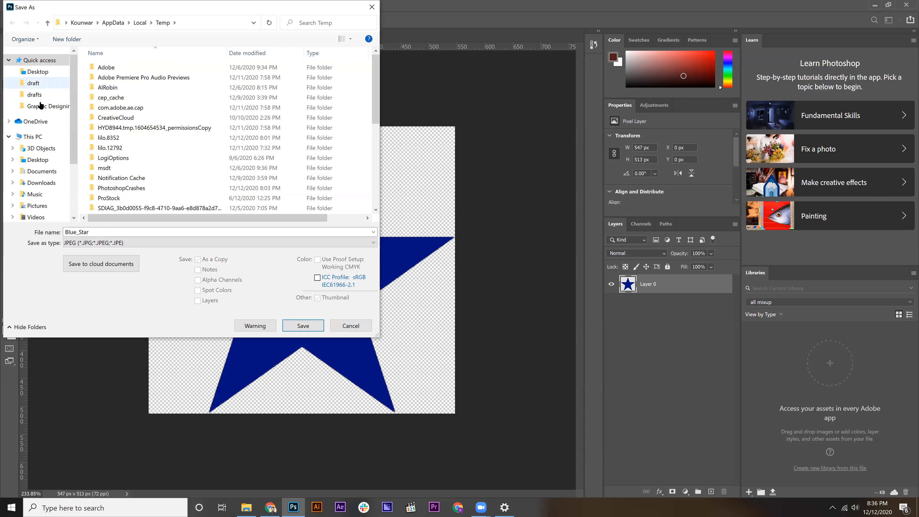
click(38, 161)
click(302, 325)
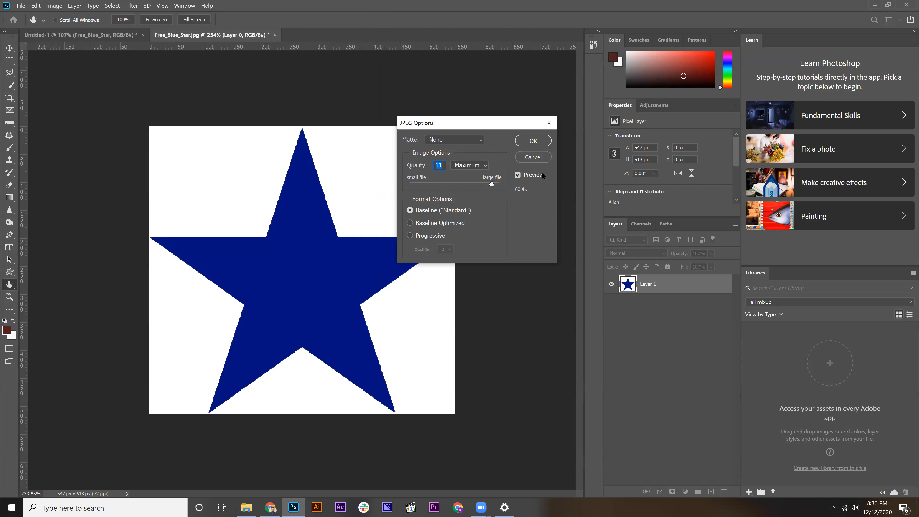
drag(492, 183, 500, 183)
click(531, 142)
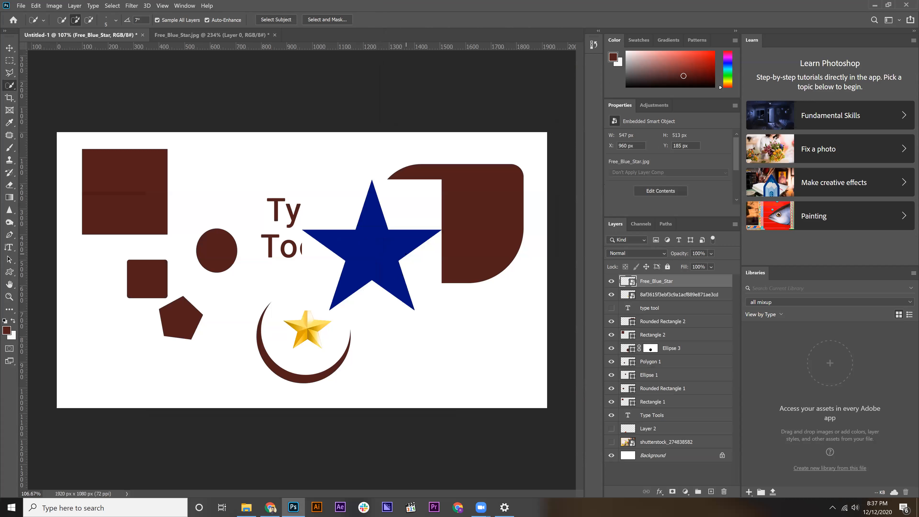
- Replace the Free_Blue_Star layer in Untitled-1 with the Blue_Star PNG and JPG files from the desktop
key(v)
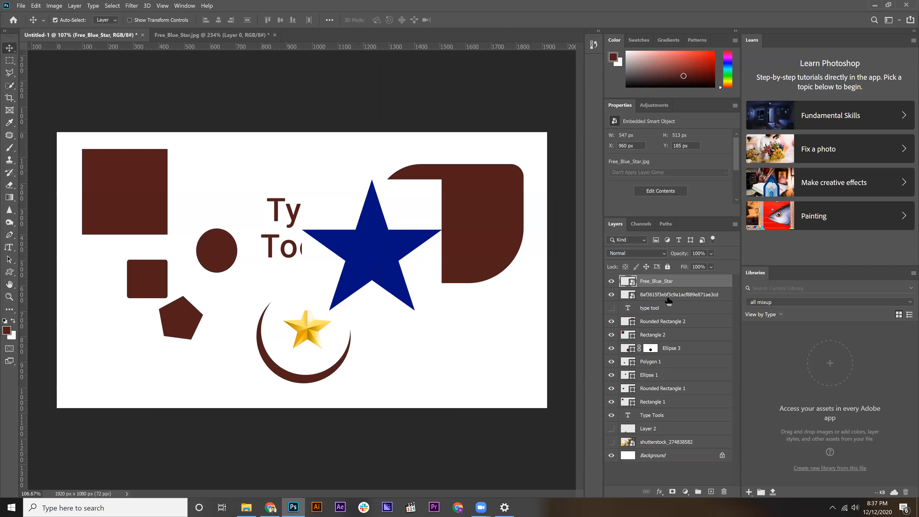
key(Delete)
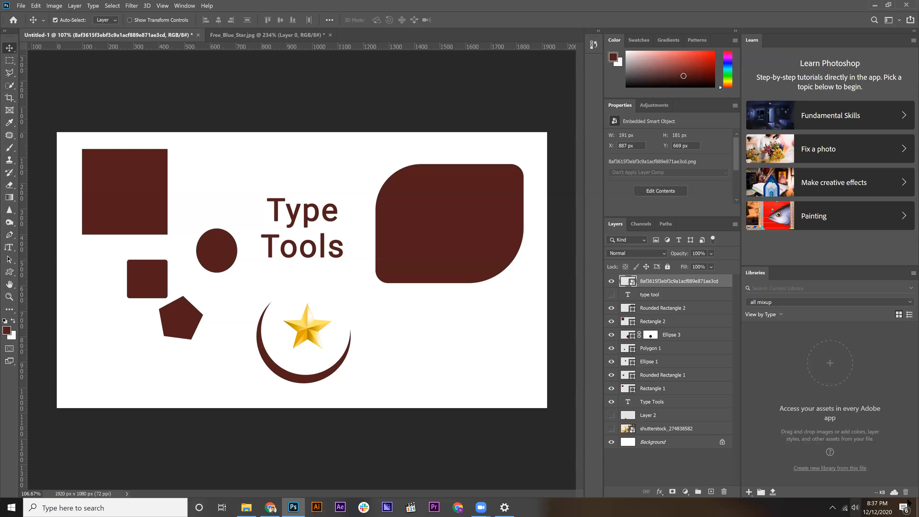
key(super+d)
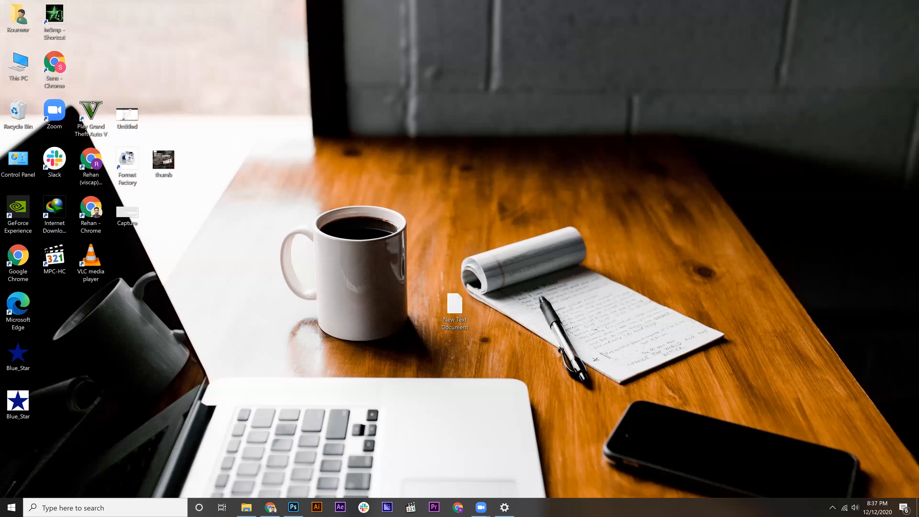
drag(21, 392, 293, 507)
drag(310, 309, 330, 270)
click(464, 20)
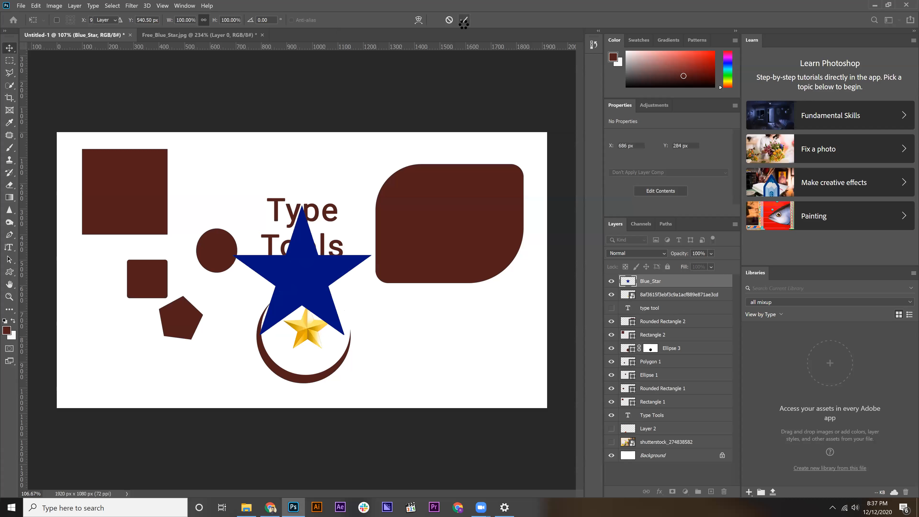
click(463, 20)
- Position the JPG star over the large square and the PNG star over the large rounded shape to compare their backgrounds
drag(307, 279, 174, 222)
click(318, 275)
drag(318, 275, 440, 246)
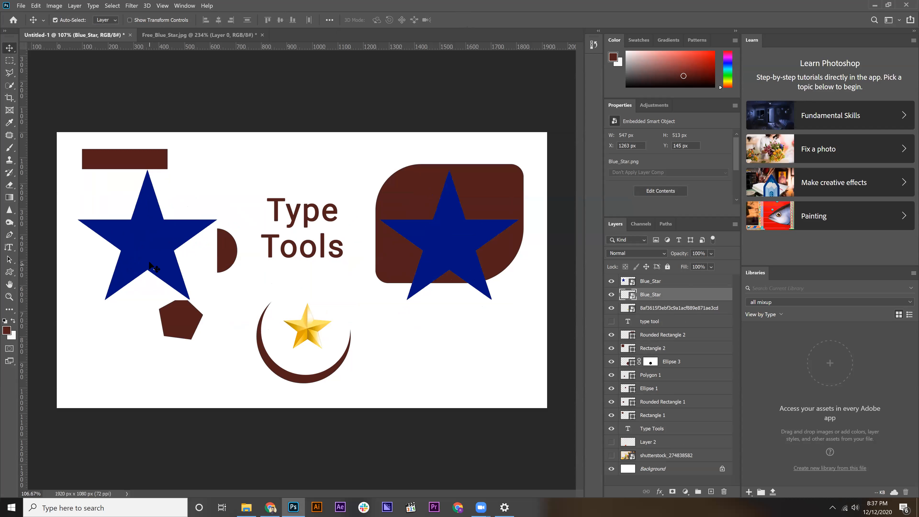
drag(150, 248, 149, 235)
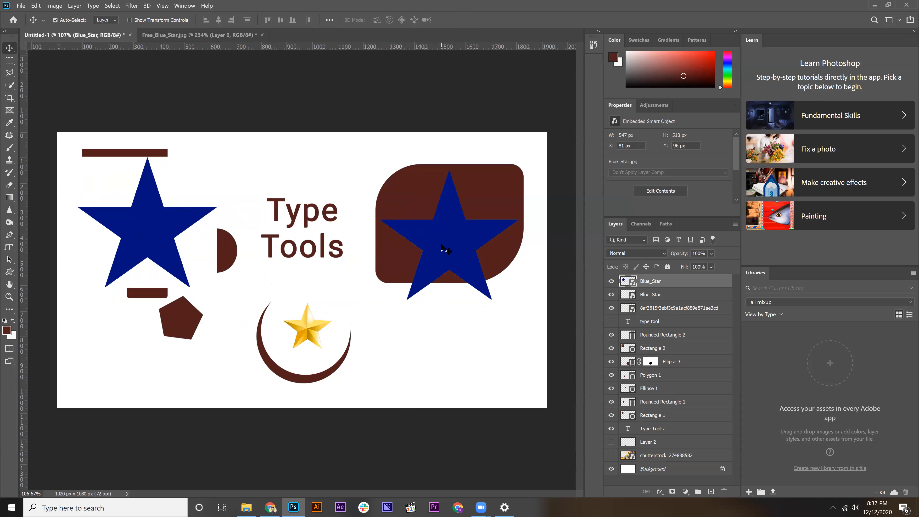
drag(440, 244, 435, 231)
drag(146, 227, 187, 238)
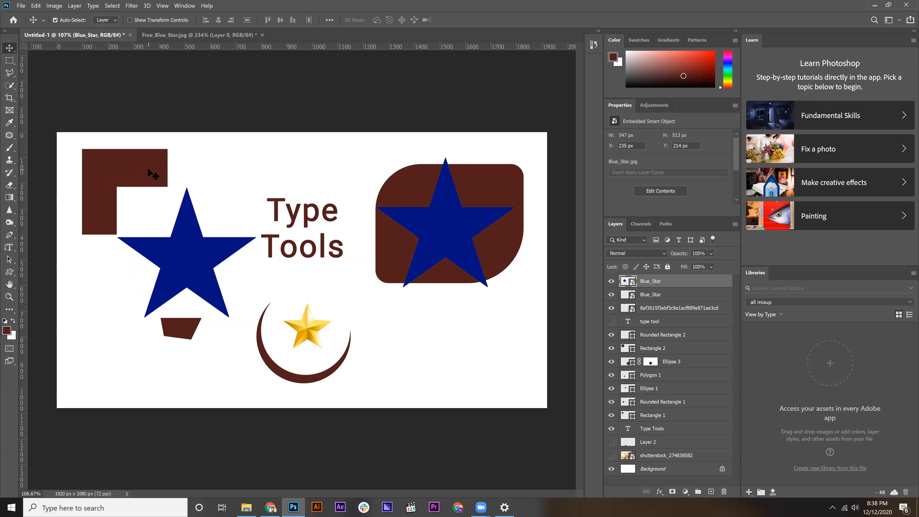
drag(168, 228, 135, 203)
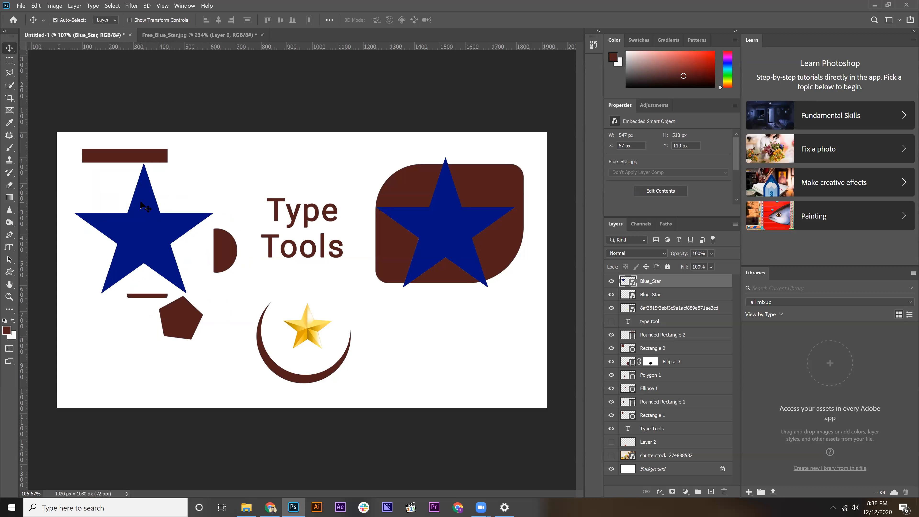
- Scale the JPG star down to fit inside the large square and centre it there
key(ctrl+t)
drag(214, 292, 129, 224)
drag(134, 226, 142, 237)
click(463, 20)
drag(110, 199, 125, 195)
- Scale the PNG star down to about 312 by 293 px and centre it inside the large rounded shape
click(457, 234)
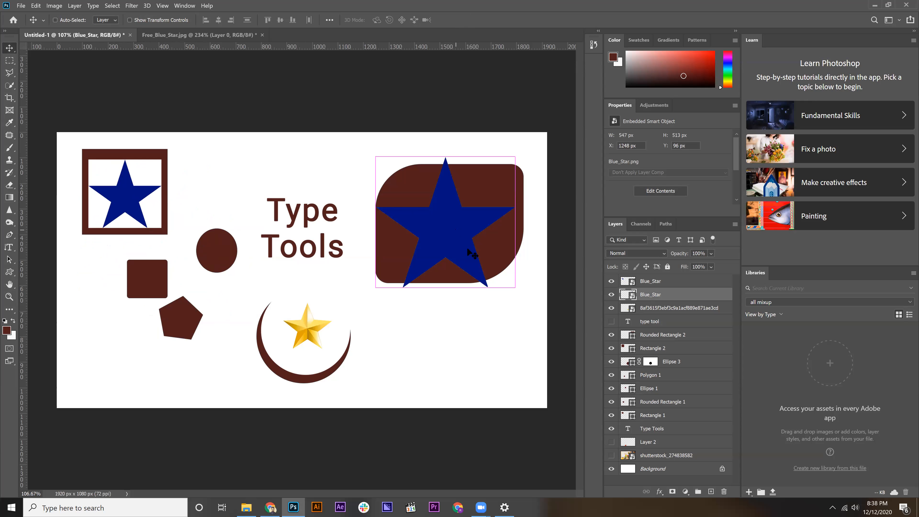
key(ctrl+t)
drag(516, 290, 437, 248)
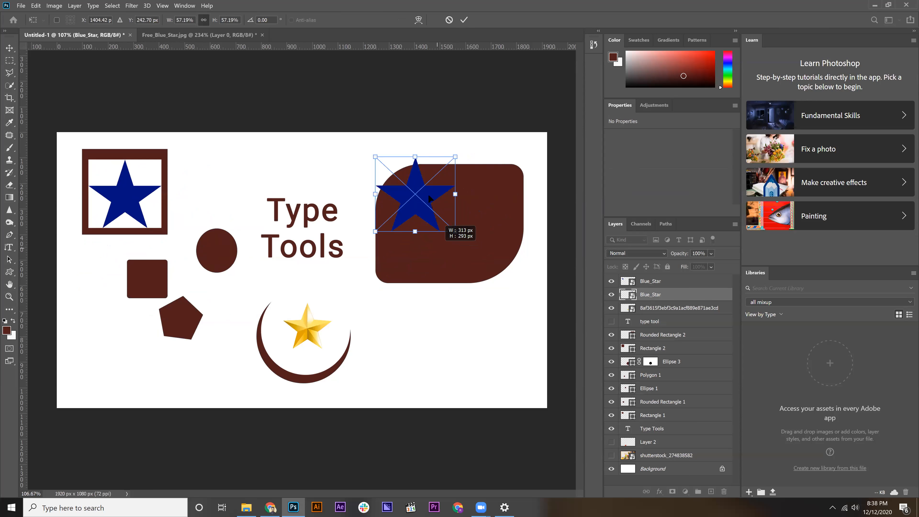
drag(445, 161, 479, 187)
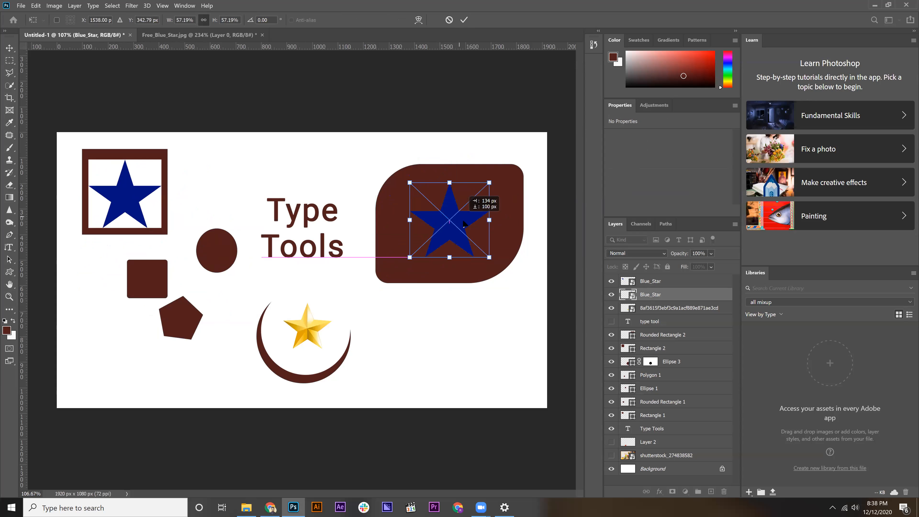
click(464, 20)
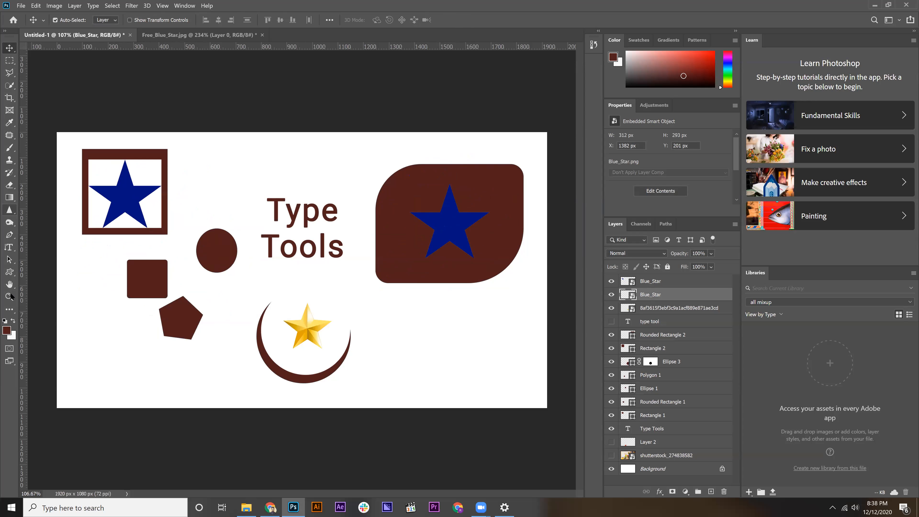
- Demonstrate the Hand tool by zooming in on the canvas, panning across the shapes and zooming back out
click(10, 286)
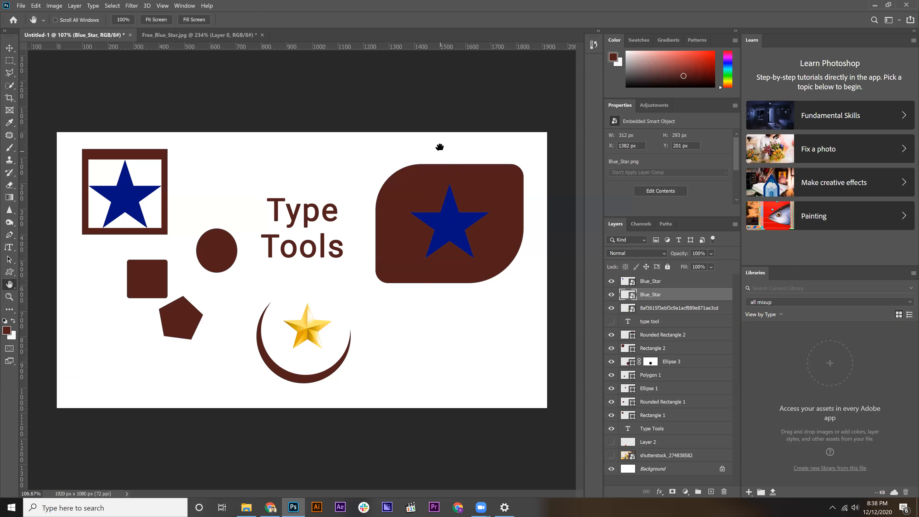
ctrl+click(256, 192)
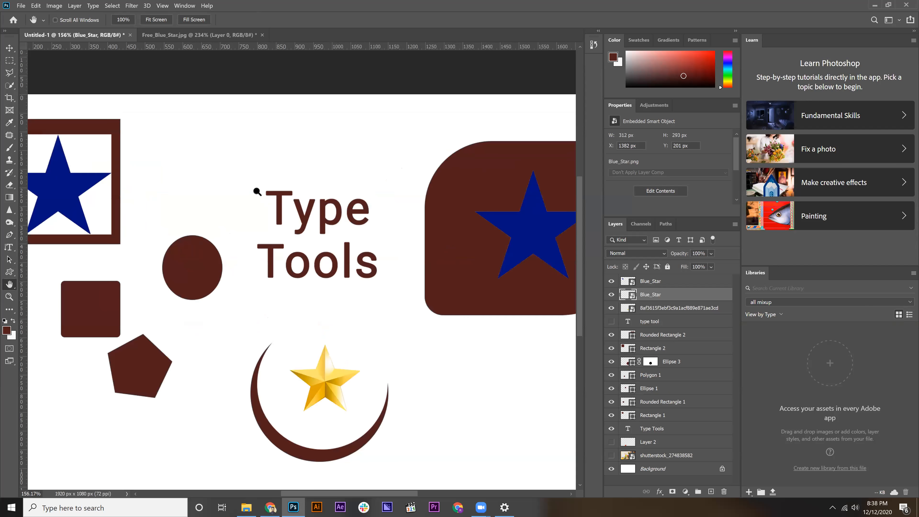
ctrl+click(256, 191)
drag(403, 200, 335, 220)
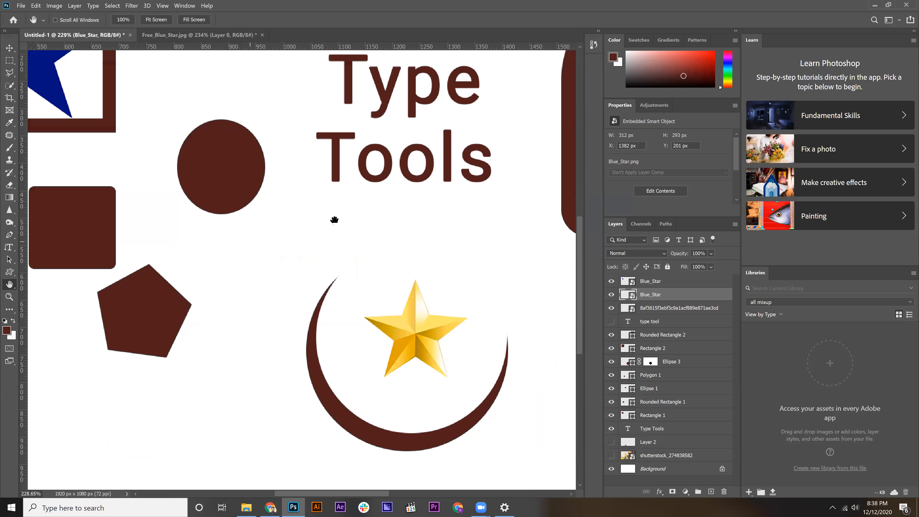
scroll(335, 220, down, 3)
scroll(335, 219, down, 2)
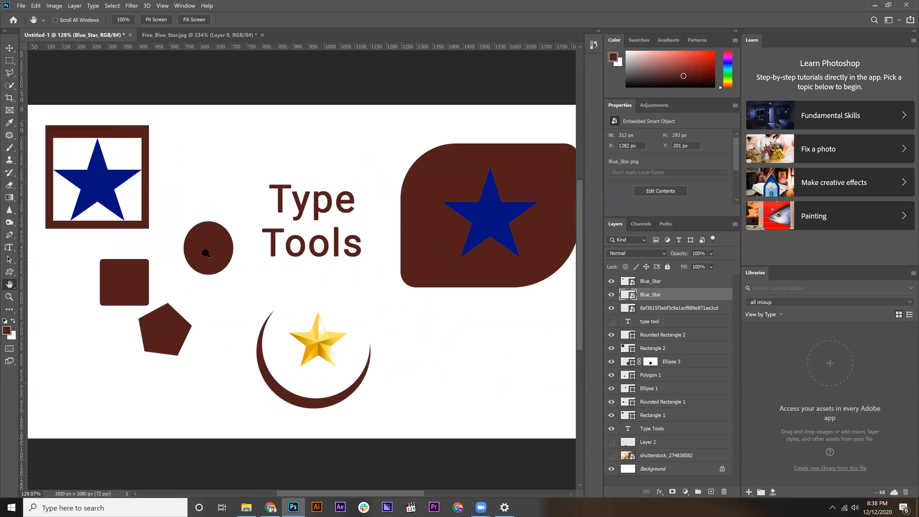
scroll(206, 252, up, 2)
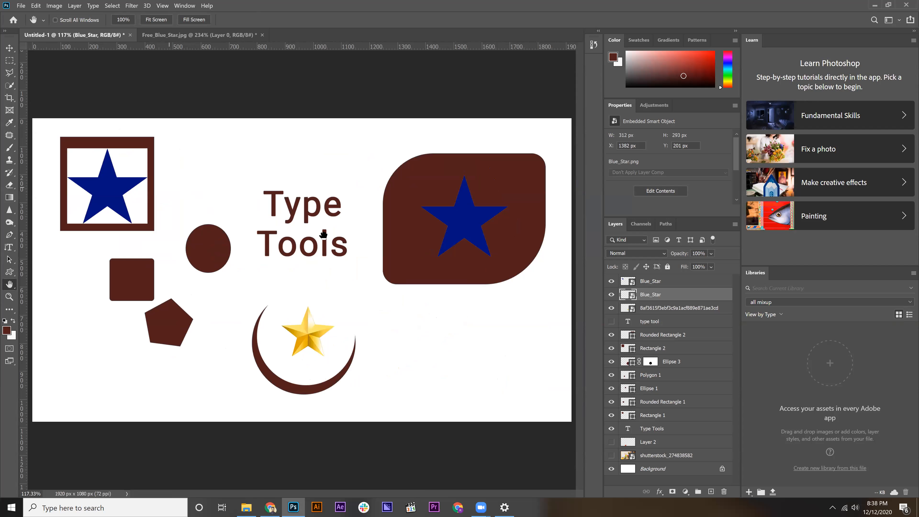
- Rotate the canvas view clockwise by about 18° with the Rotate View tool
right_click(11, 289)
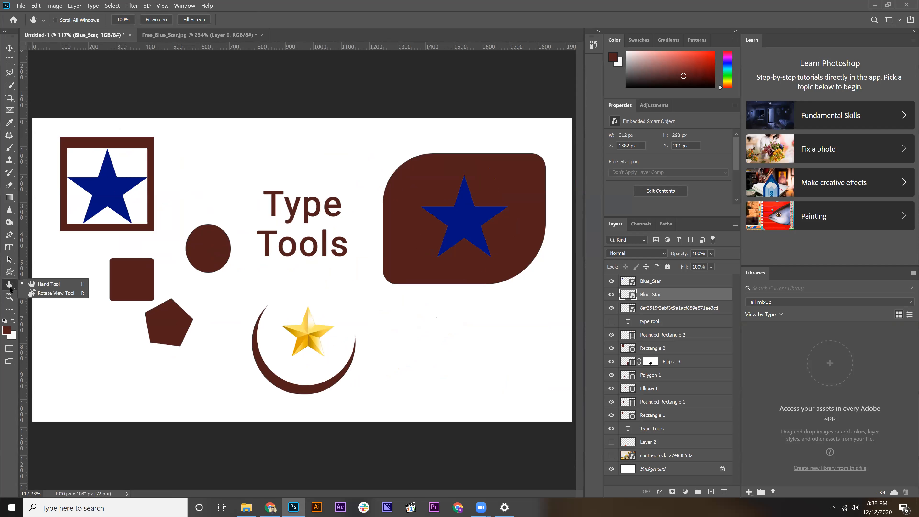
click(54, 293)
drag(136, 107, 199, 130)
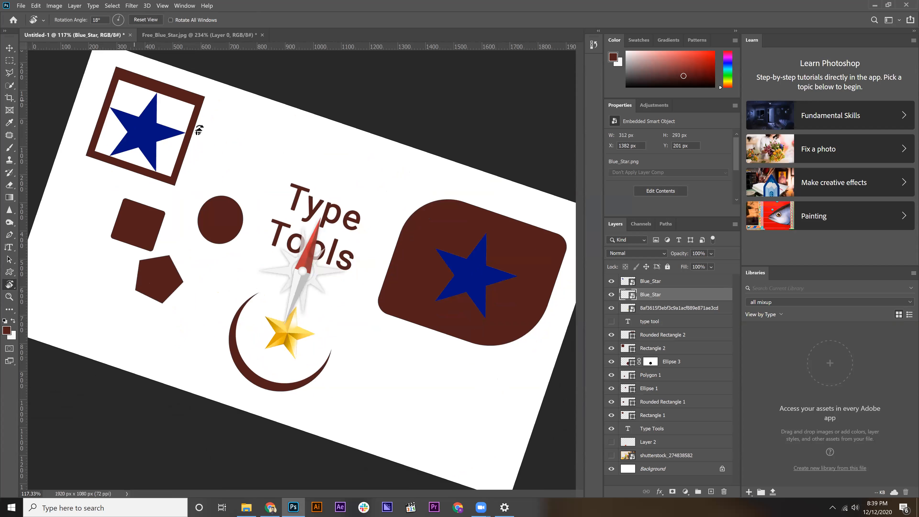
- Add a new layer and paint a brown brush stroke along the short side of the large rounded shape facing the text
drag(12, 155, 10, 152)
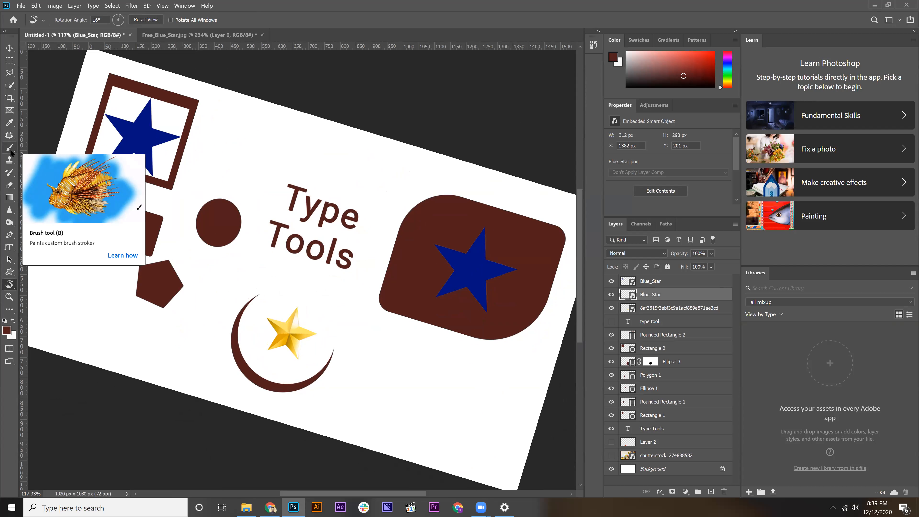
key(b)
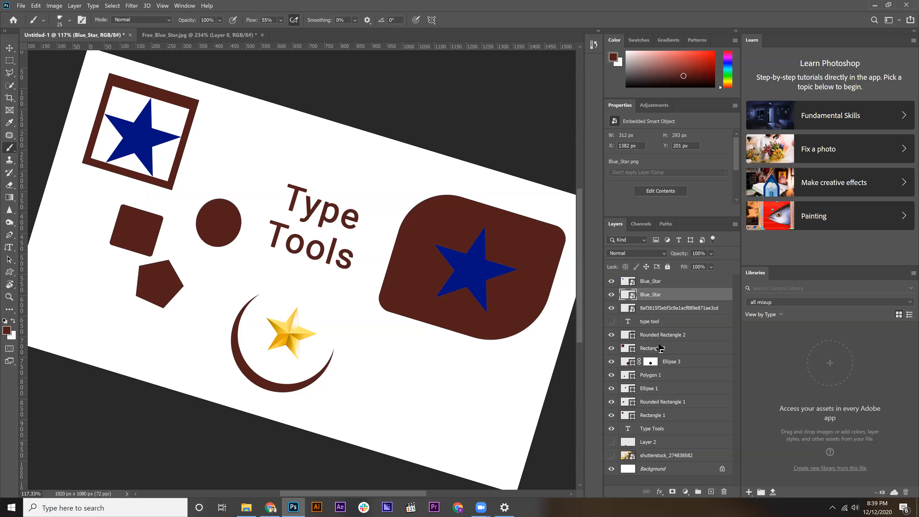
click(711, 491)
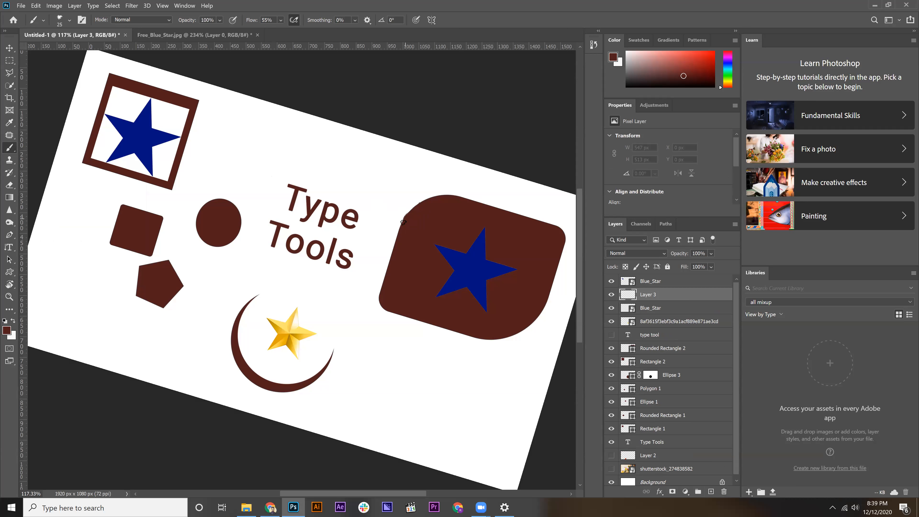
drag(381, 280, 379, 295)
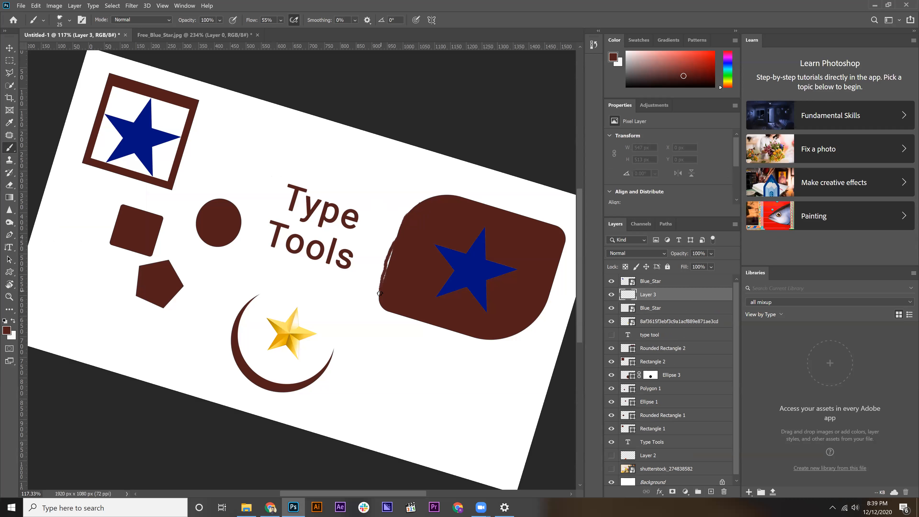
- Rotate the canvas view through several angles with the Rotate View tool, and reset the view to 0°
click(10, 284)
drag(202, 142, 466, 142)
drag(268, 367, 265, 353)
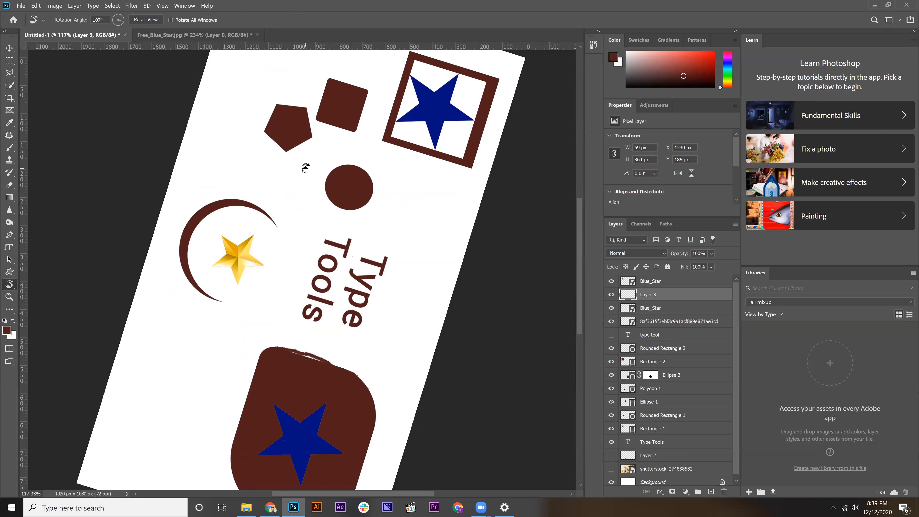
drag(292, 151, 217, 224)
drag(293, 173, 259, 184)
drag(164, 276, 175, 220)
drag(219, 179, 275, 178)
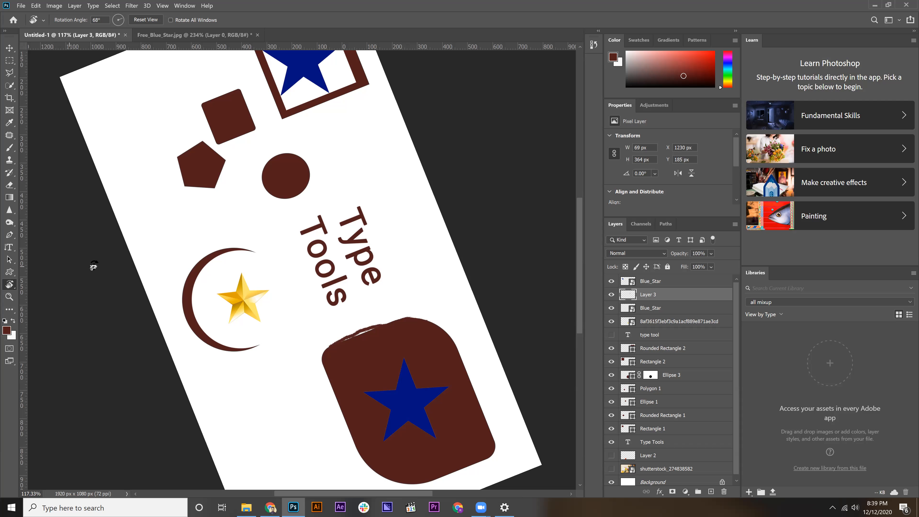
click(144, 20)
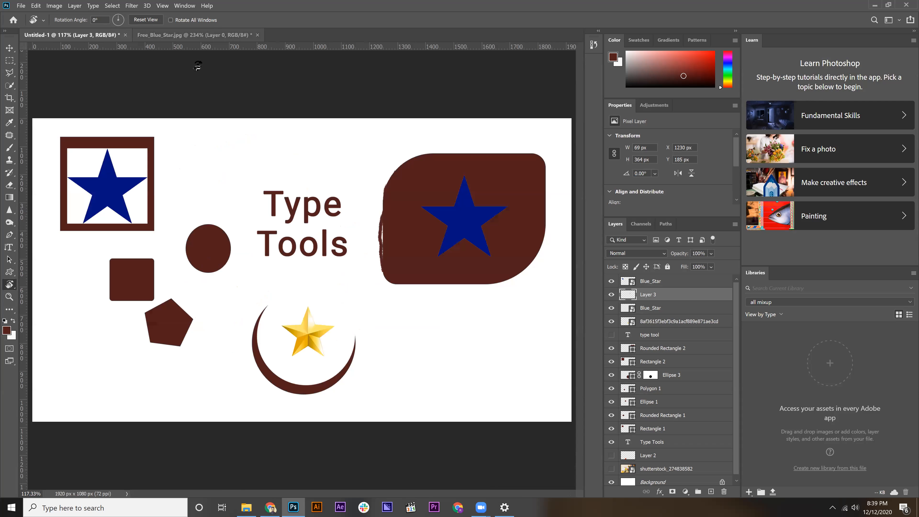
- Demonstrate the Zoom tool by zooming out and in around the middle of the canvas and the framed blue star
click(9, 297)
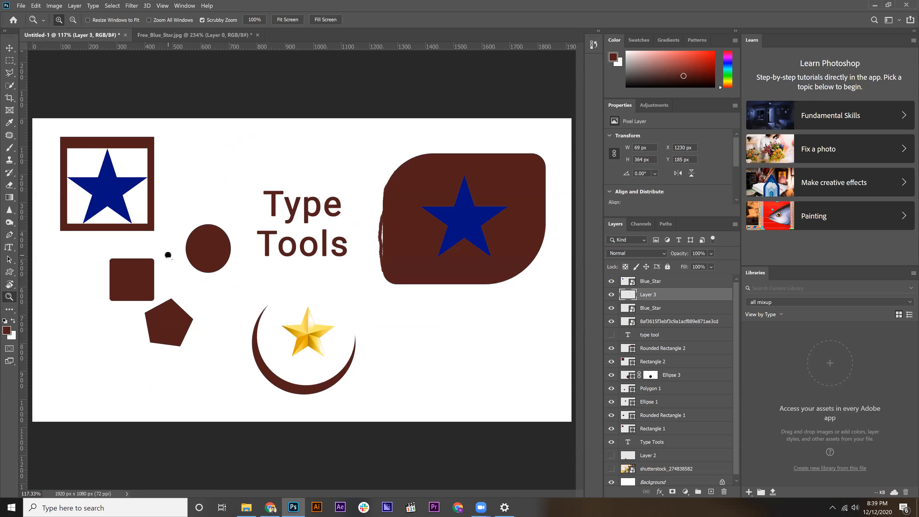
drag(168, 255, 167, 254)
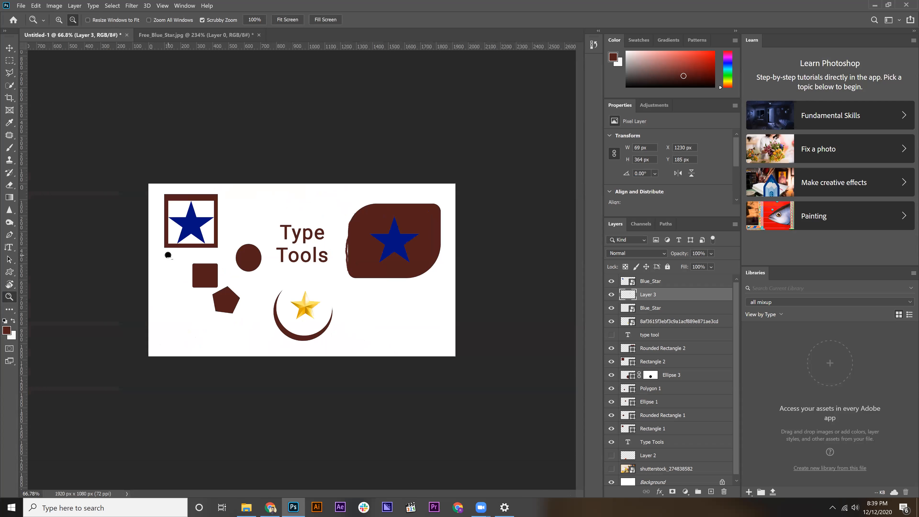
scroll(168, 255, up, 4)
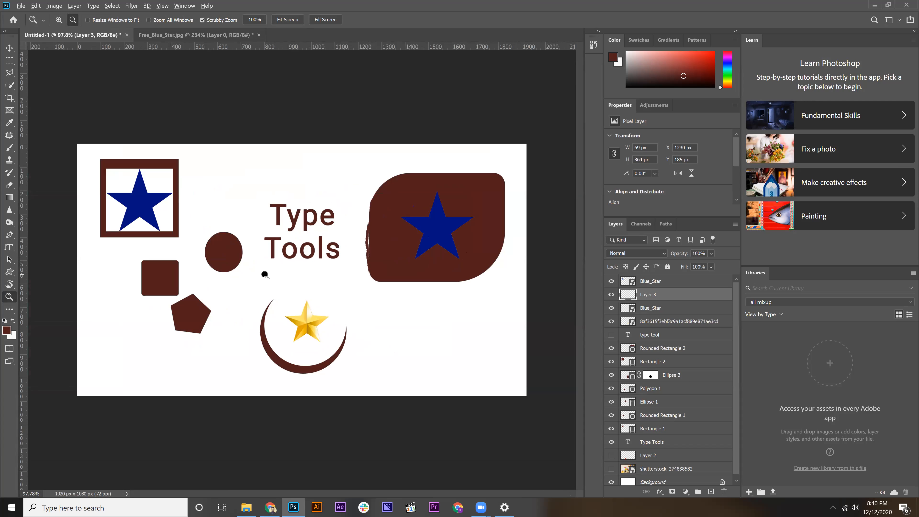
scroll(265, 273, up, 6)
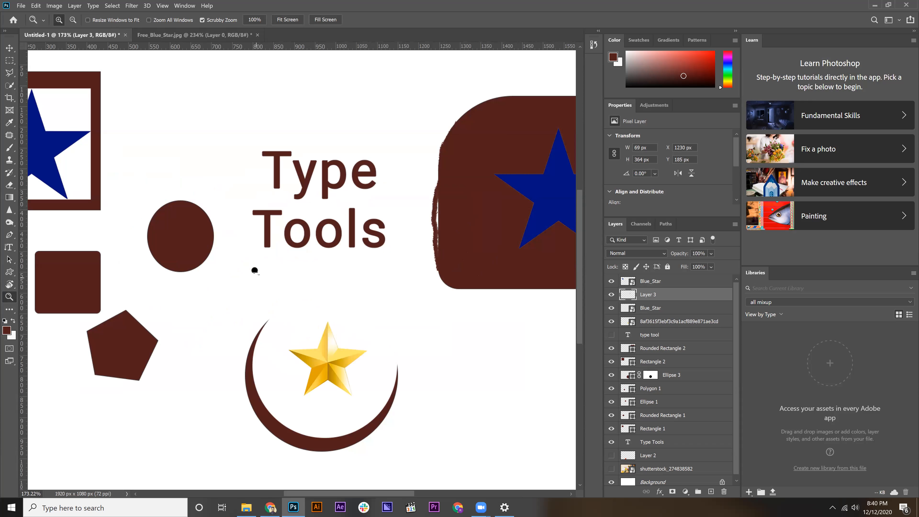
key(alt)
drag(243, 277, 243, 277)
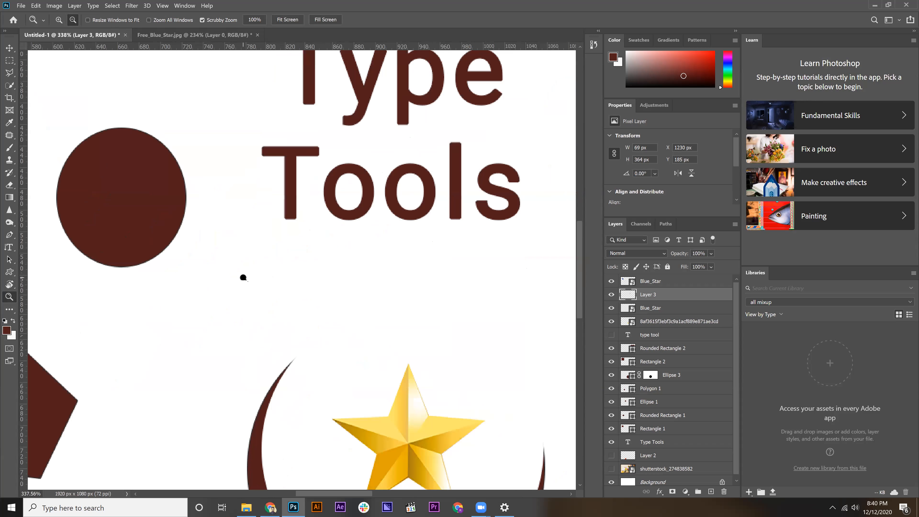
scroll(243, 277, down, 11)
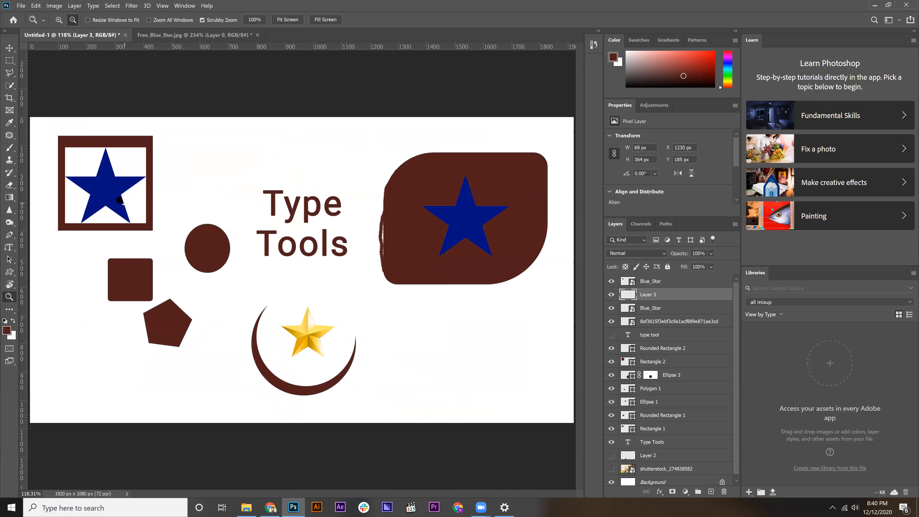
scroll(102, 193, up, 15)
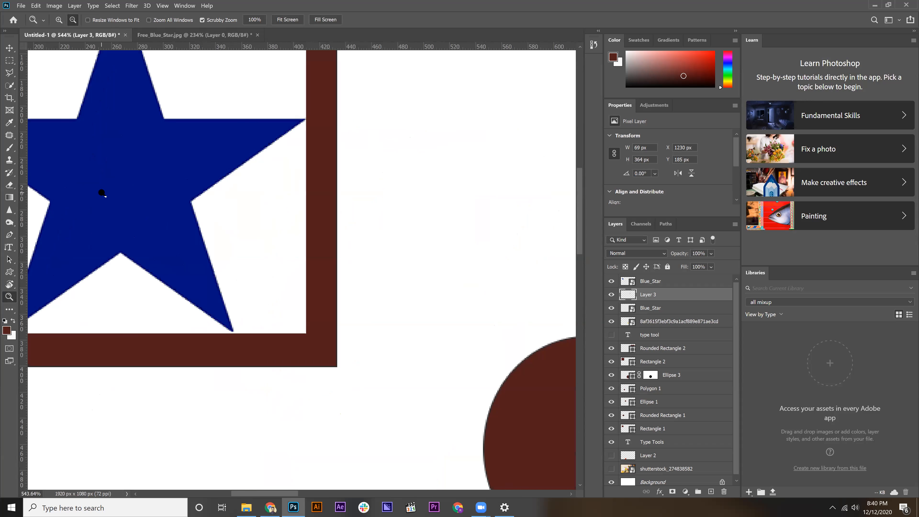
scroll(102, 193, down, 15)
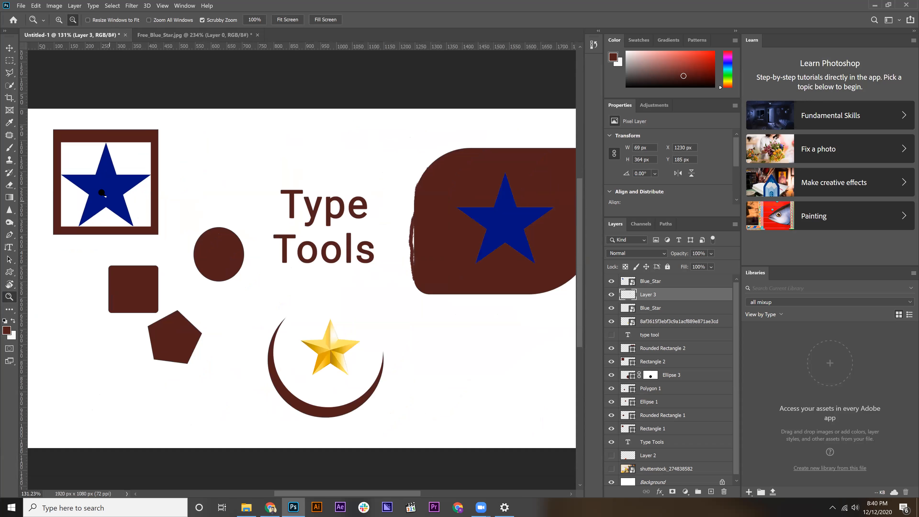
key(alt)
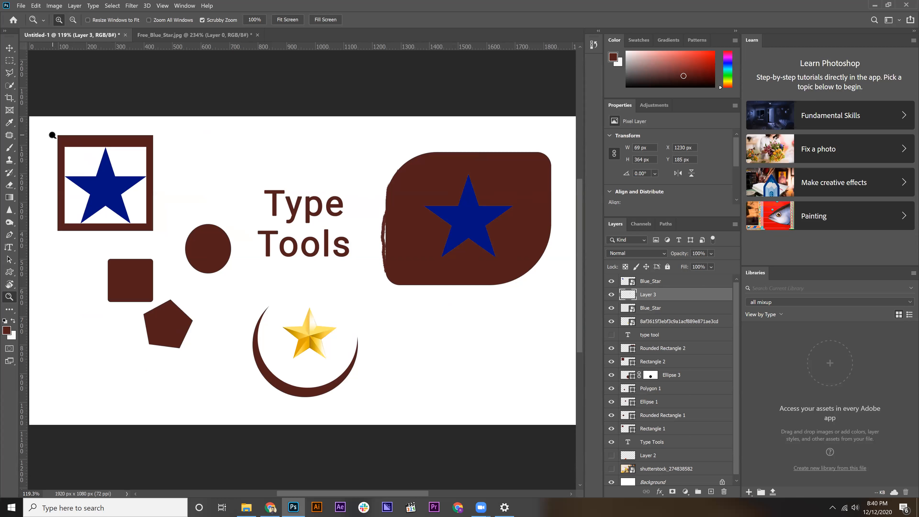
- Zoom into the large square's corner down to individual pixels, back out, and in again to frame the blue star
drag(53, 134, 165, 207)
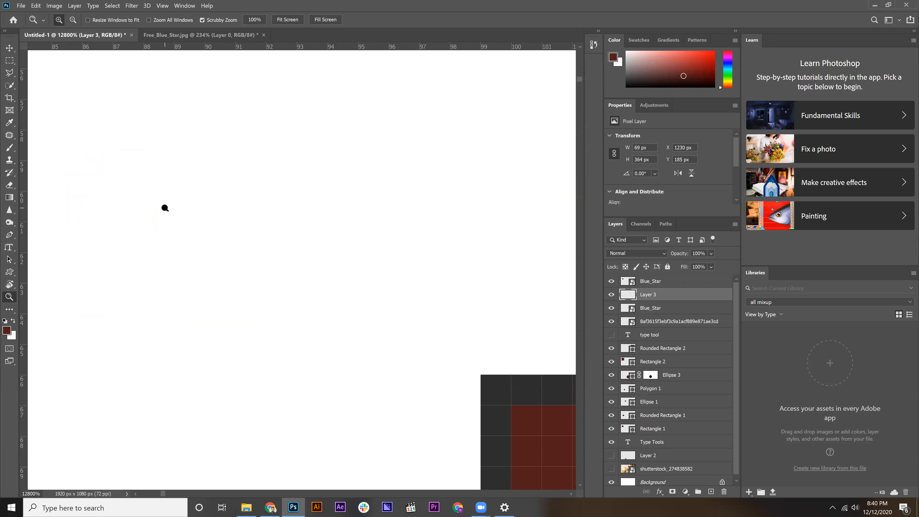
drag(516, 400, 449, 380)
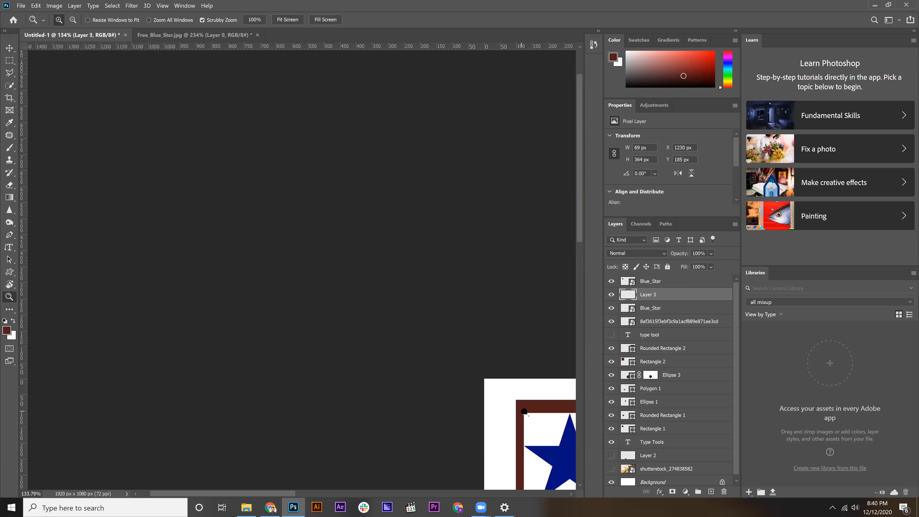
click(540, 427)
drag(541, 431, 215, 248)
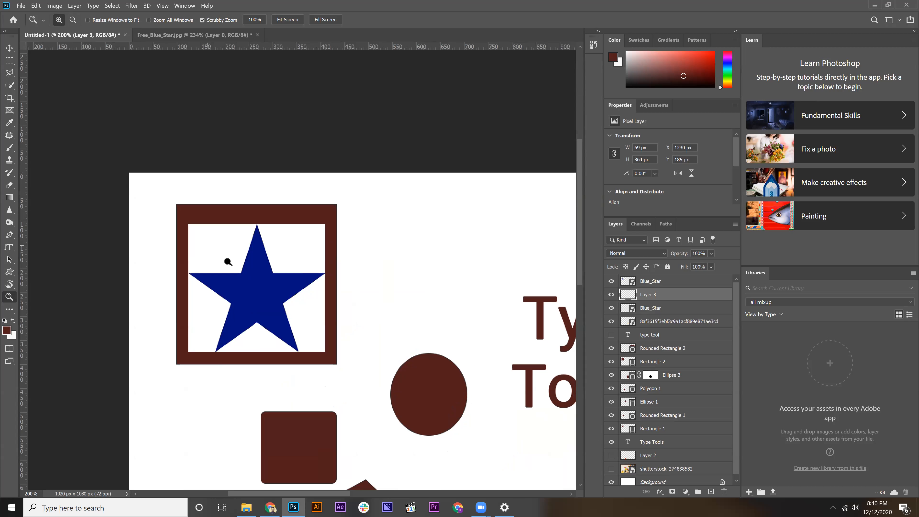
click(273, 287)
click(246, 307)
click(246, 329)
click(271, 319)
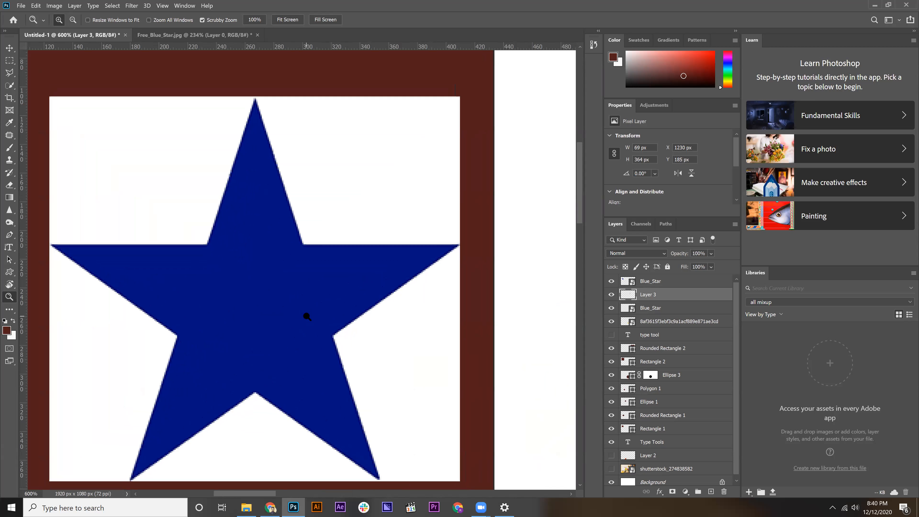
drag(307, 316, 297, 318)
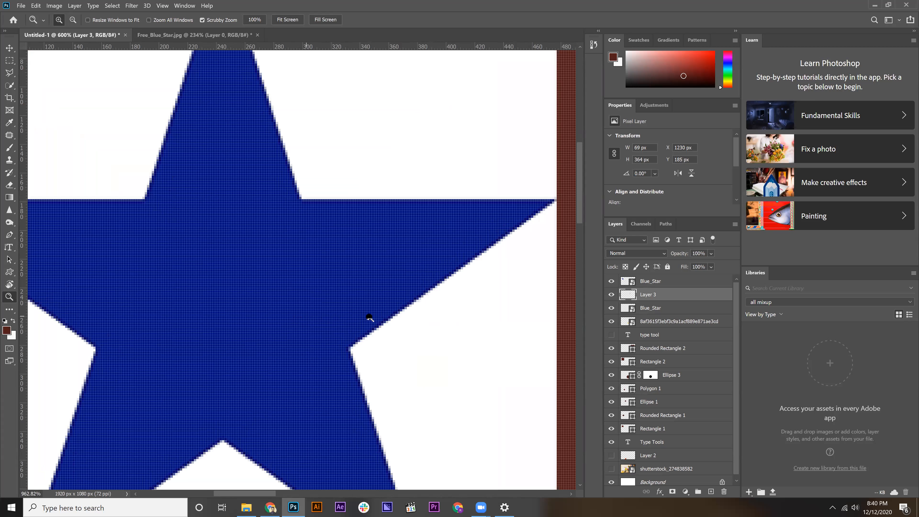
drag(369, 317, 275, 286)
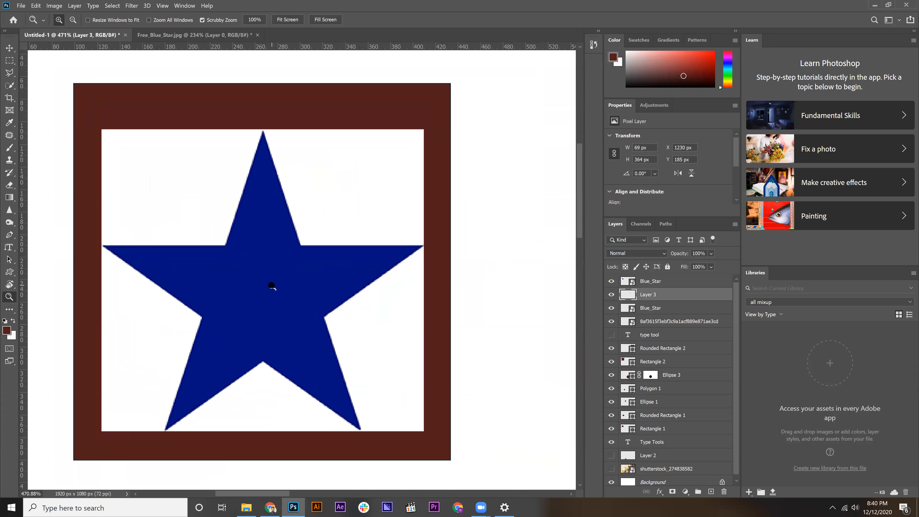
- Review the tool groups available in the Customize Toolbar dialog, from the marquee tools to the pen tools, and close it without changes
click(11, 311)
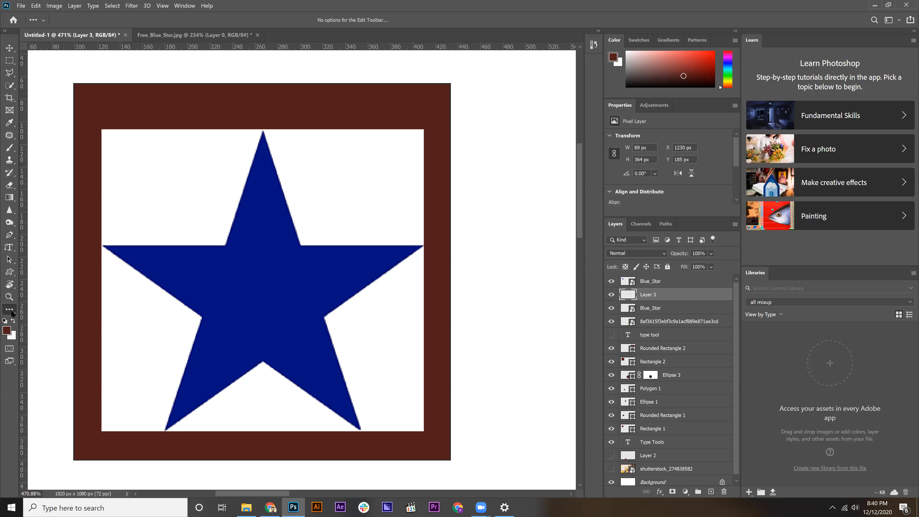
click(42, 309)
scroll(310, 236, down, 5)
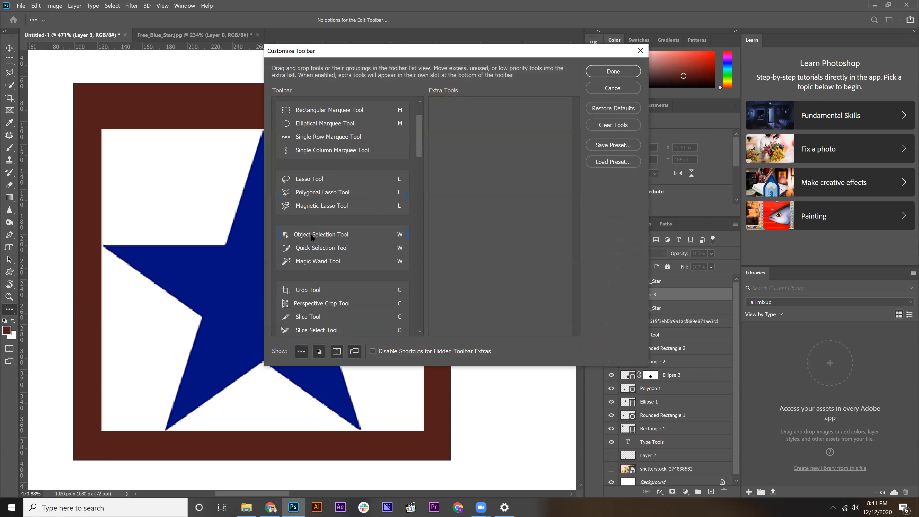
scroll(311, 235, down, 6)
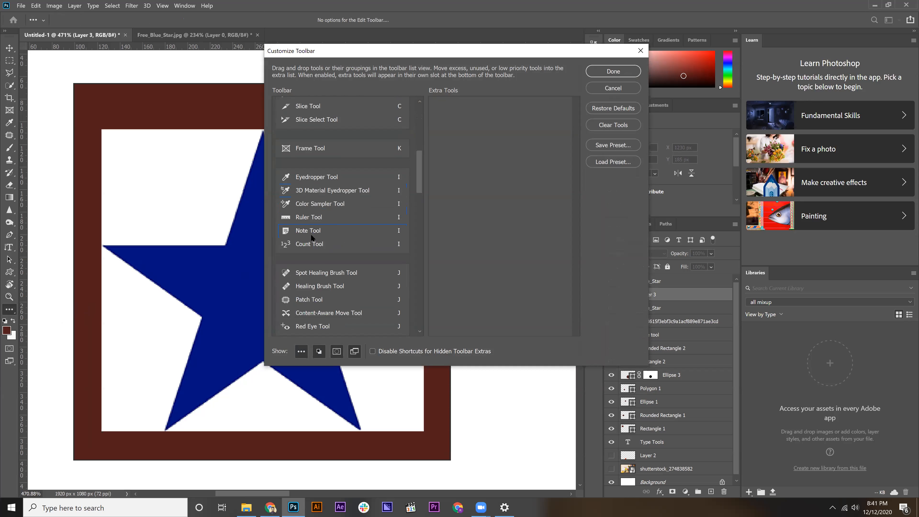
scroll(310, 234, down, 3)
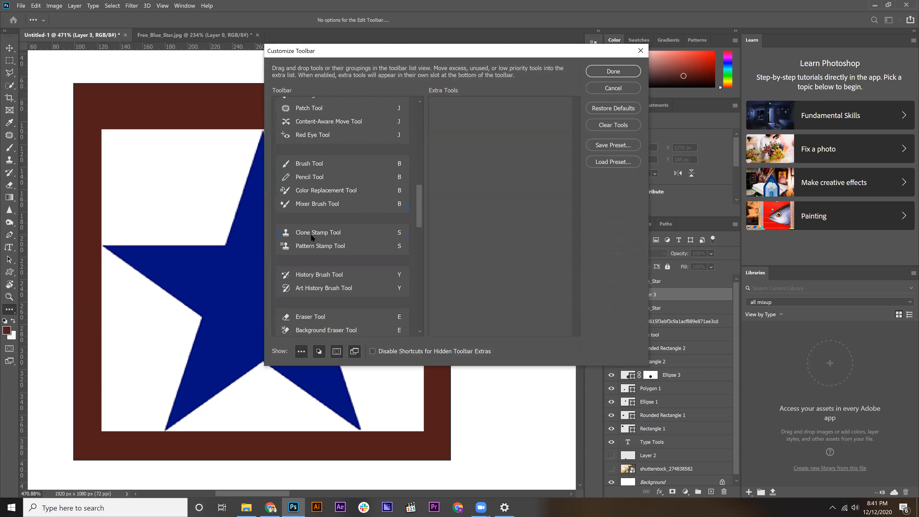
scroll(310, 235, down, 3)
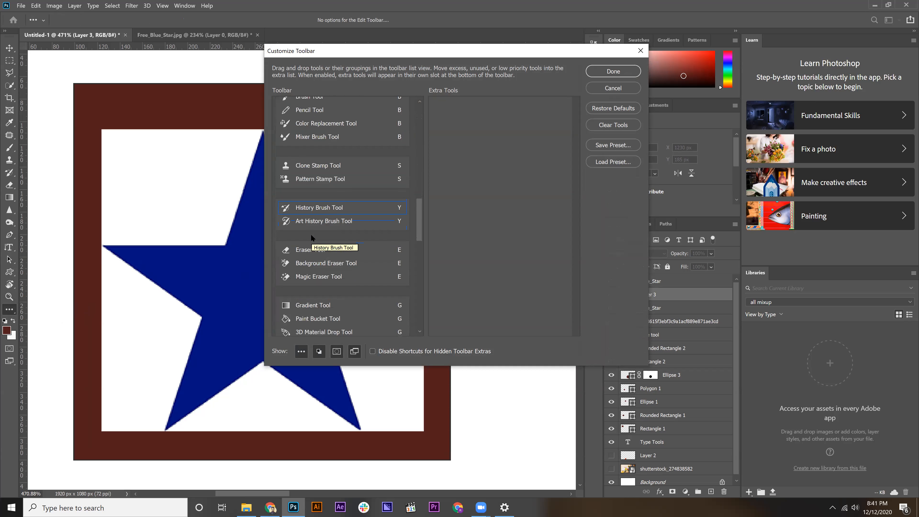
scroll(312, 237, down, 5)
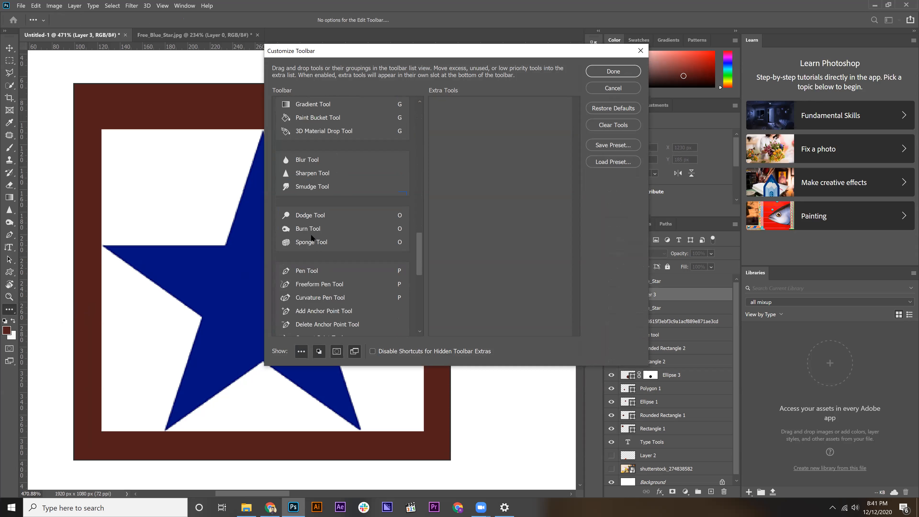
click(613, 87)
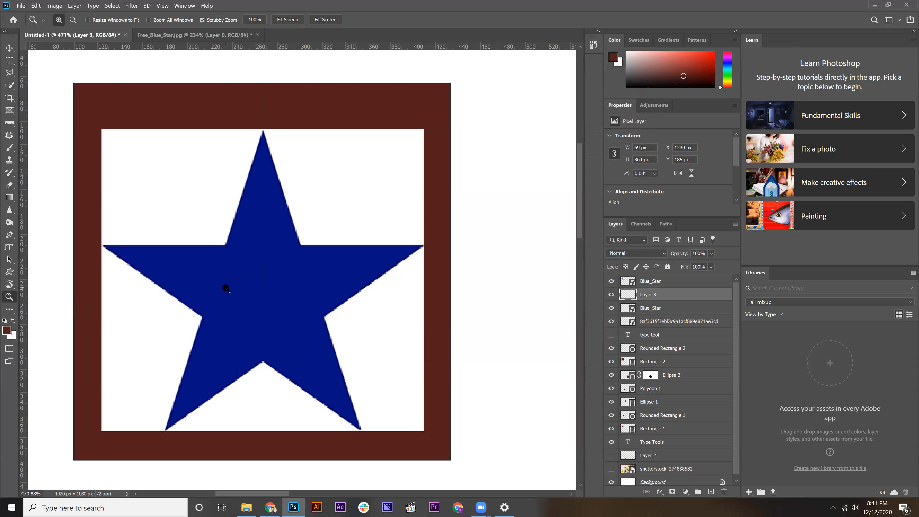
- Isolate the Type Tools text by hiding all other layers except the white Background layer
alt+click(258, 275)
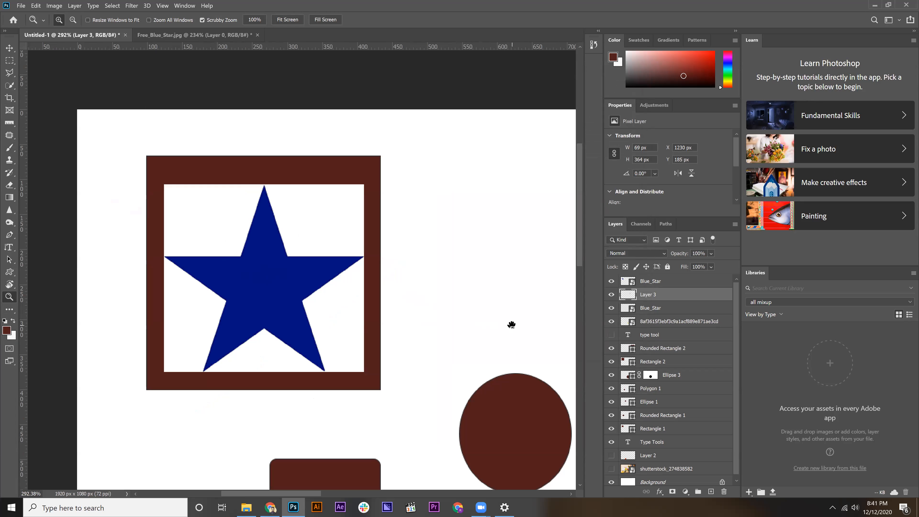
drag(511, 325, 297, 241)
drag(420, 263, 268, 250)
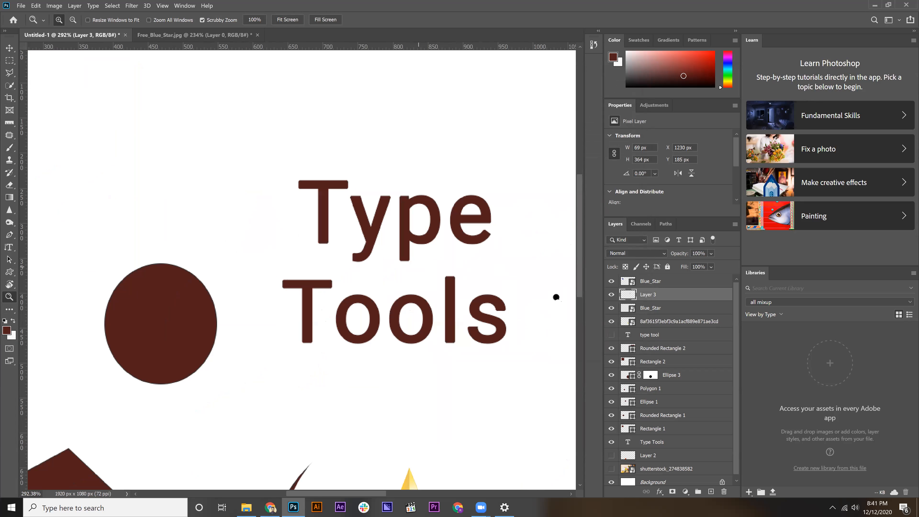
drag(556, 297, 517, 297)
click(611, 335)
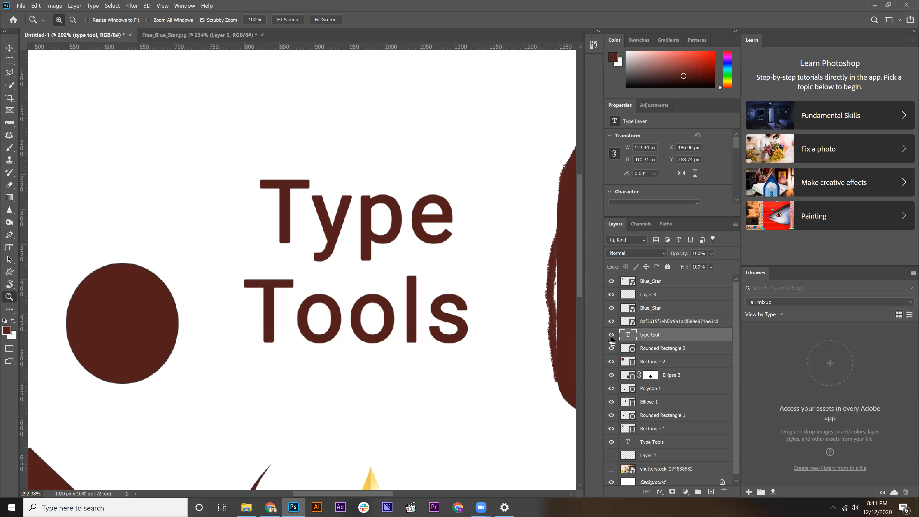
alt+click(611, 334)
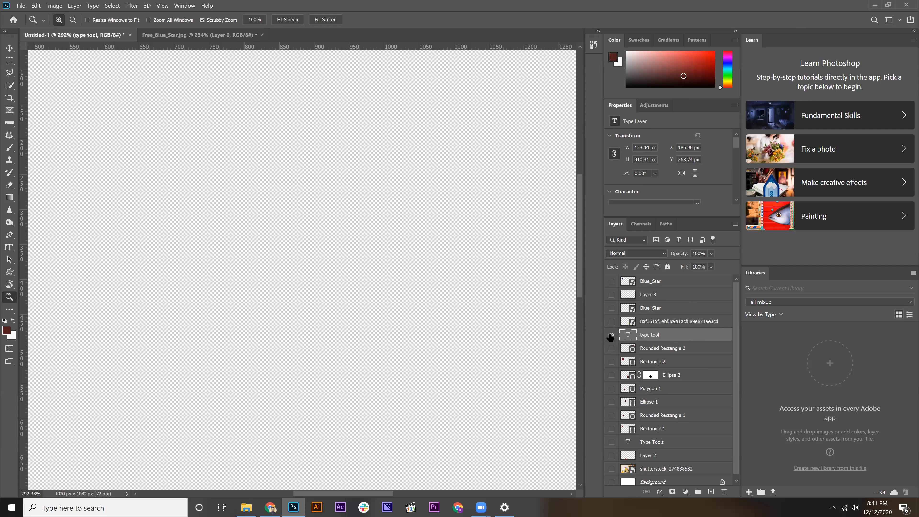
key(alt)
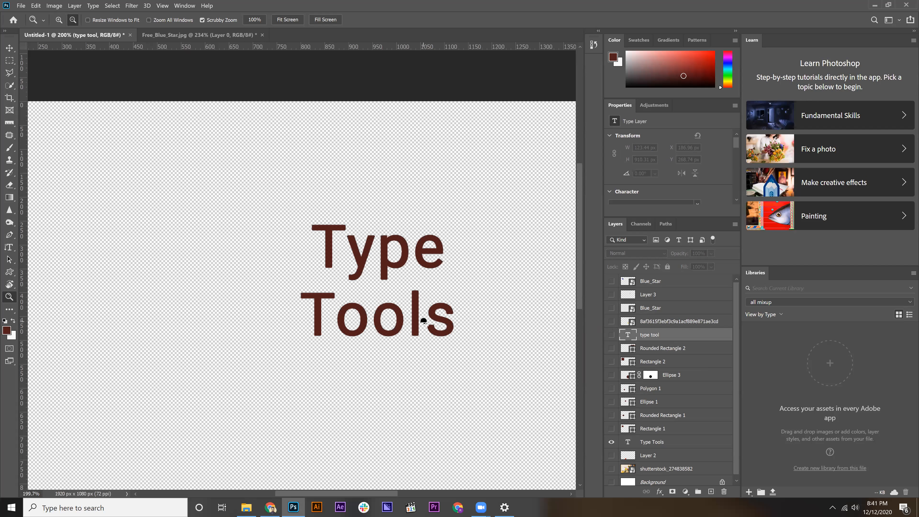
click(611, 479)
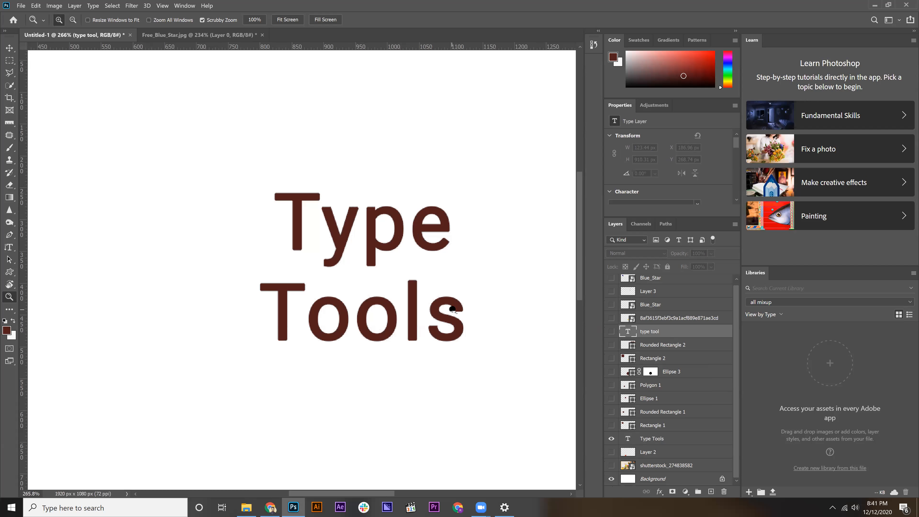
- Set the foreground color to a bright red, #b61711
click(6, 329)
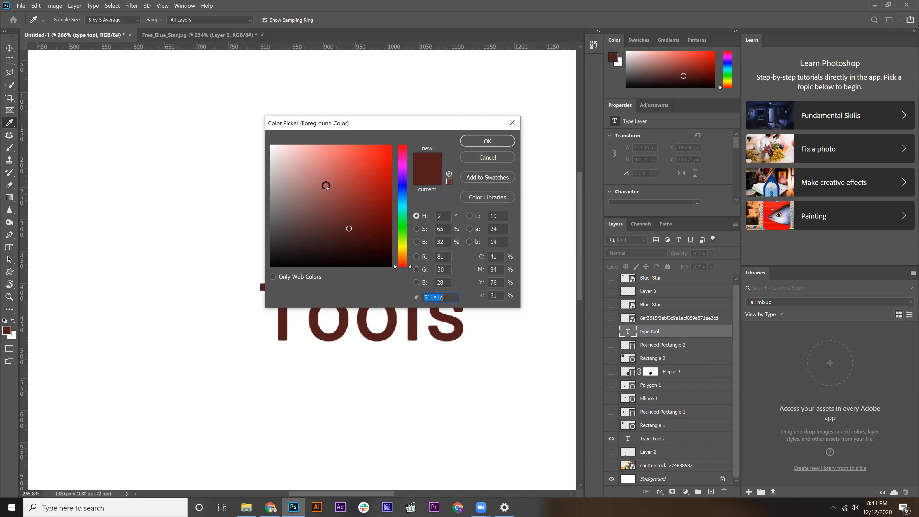
mouse_move(278, 146)
mouse_down()
mouse_move(371, 191)
mouse_move(381, 179)
mouse_up()
click(468, 143)
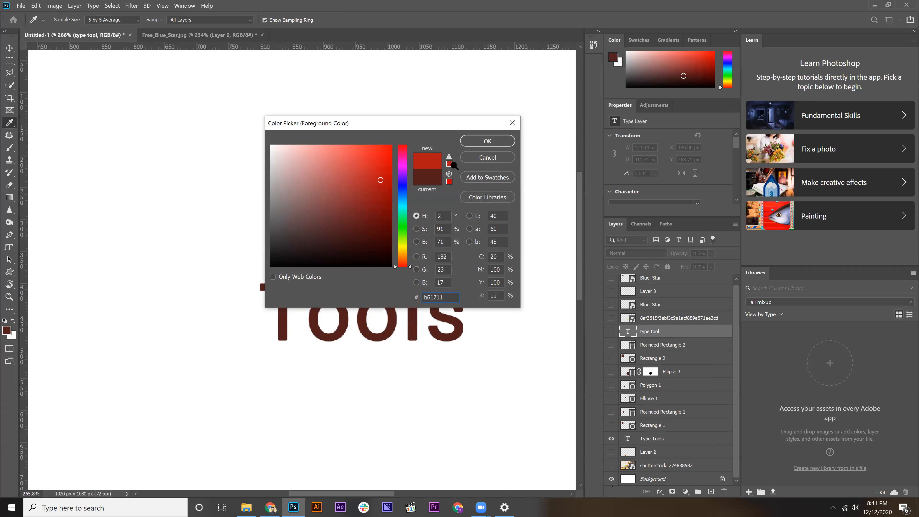
- Pick a dark brown, #372727, for the background color
click(12, 335)
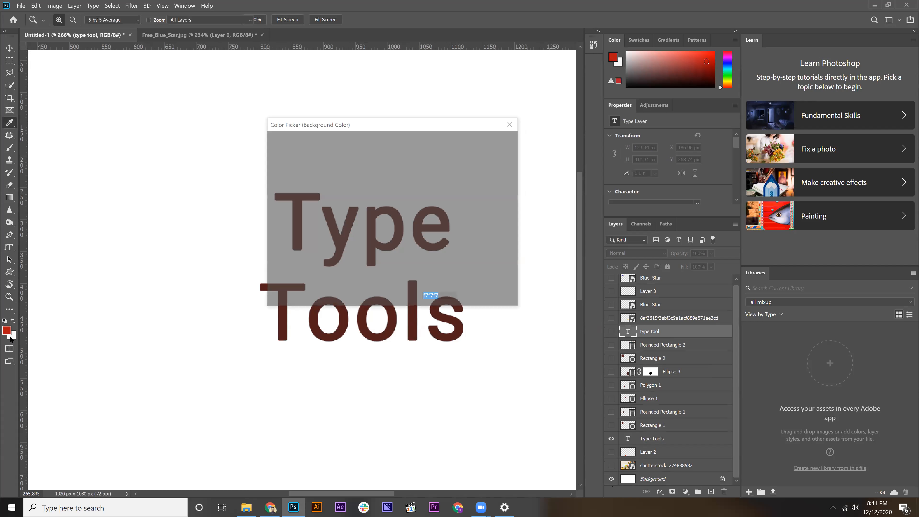
drag(336, 229, 306, 241)
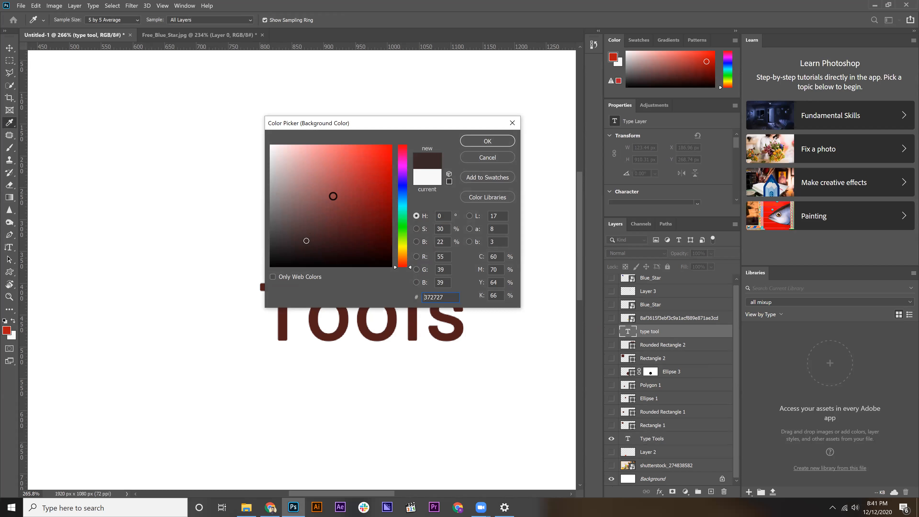